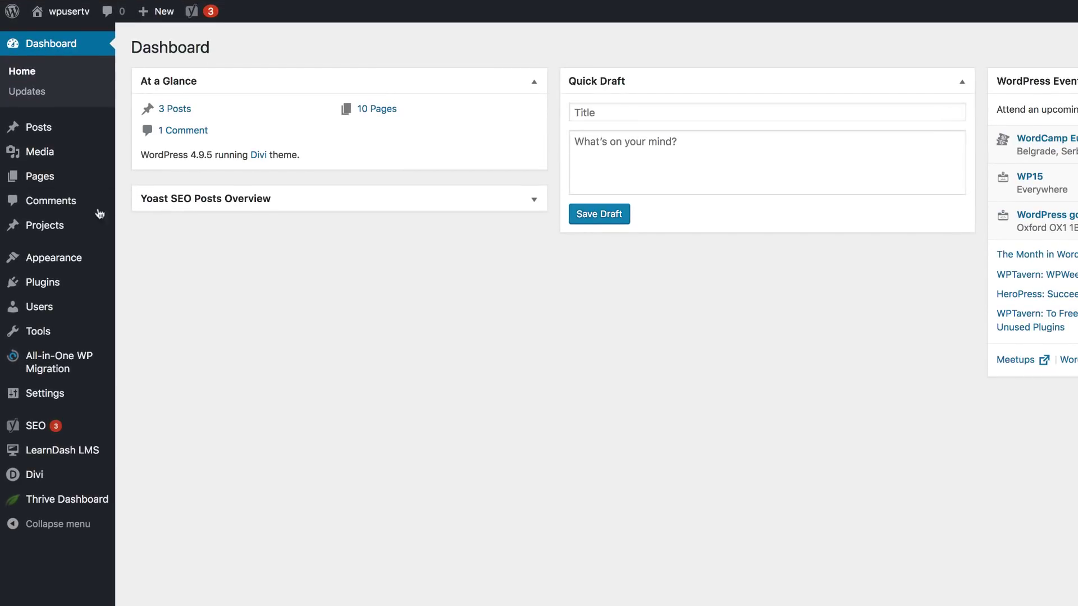
# Step: Create a new page titled "Diagonal Layout One" and open it in Divi's visual builder
pyautogui.moveTo(56, 177)
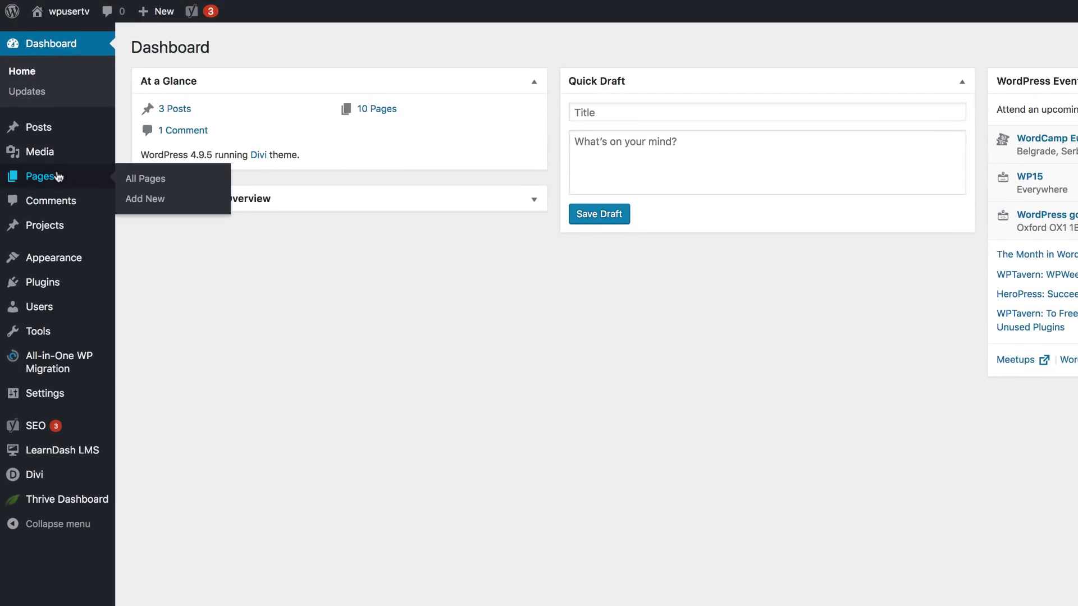
pyautogui.click(159, 206)
pyautogui.click(251, 82)
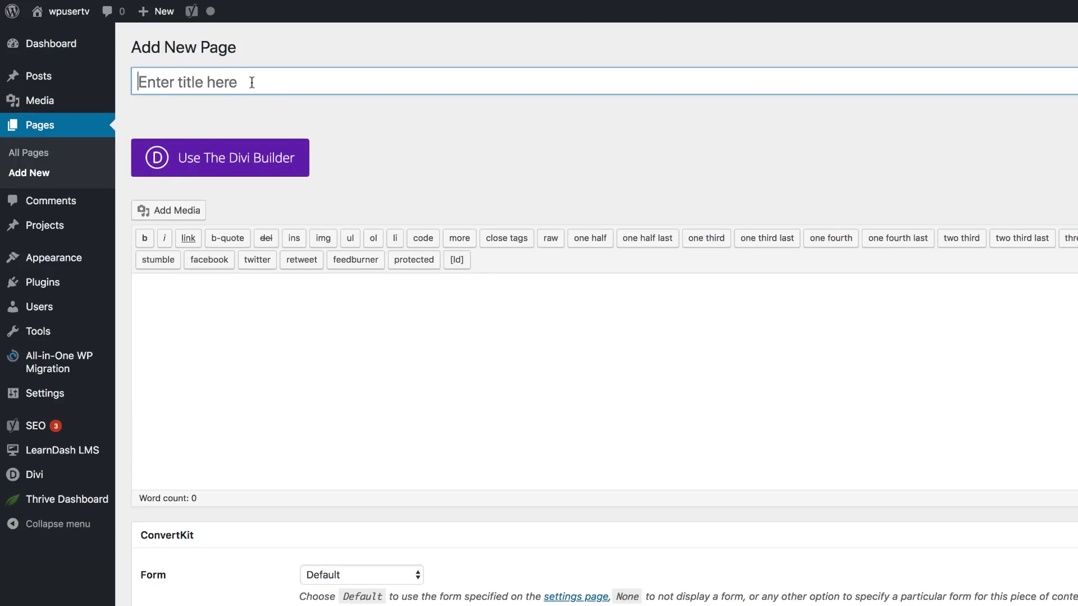
pyautogui.write('Diagonal Layout')
pyautogui.write('One')
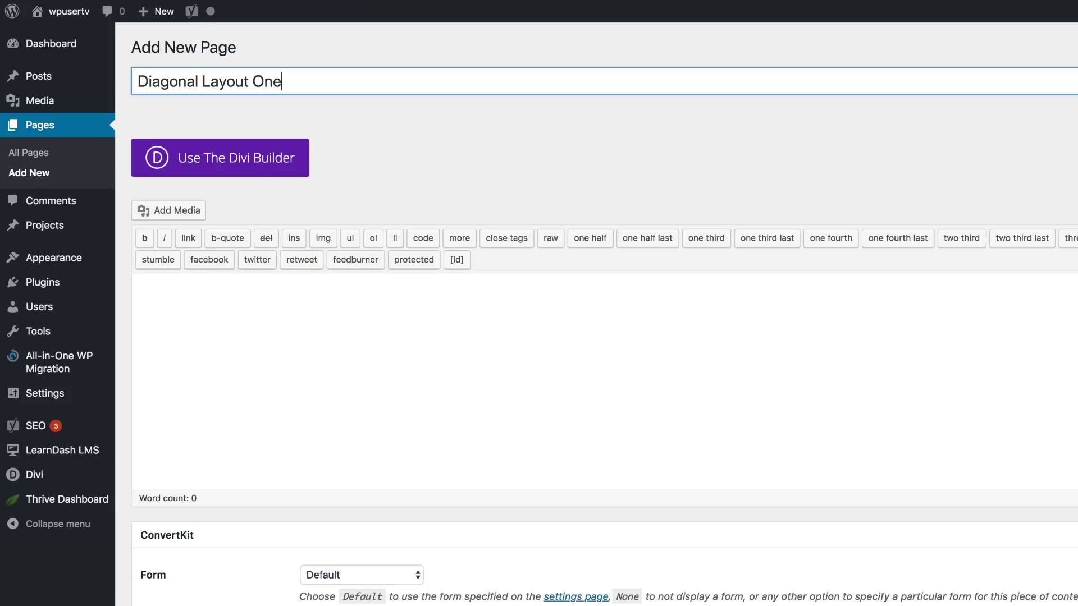
pyautogui.click(253, 167)
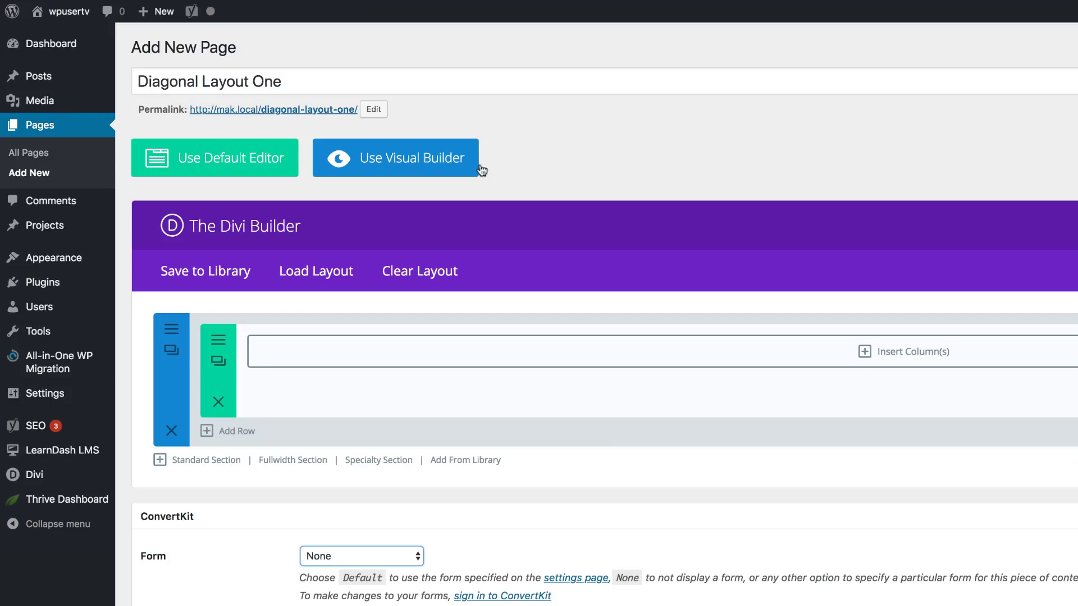
pyautogui.click(418, 163)
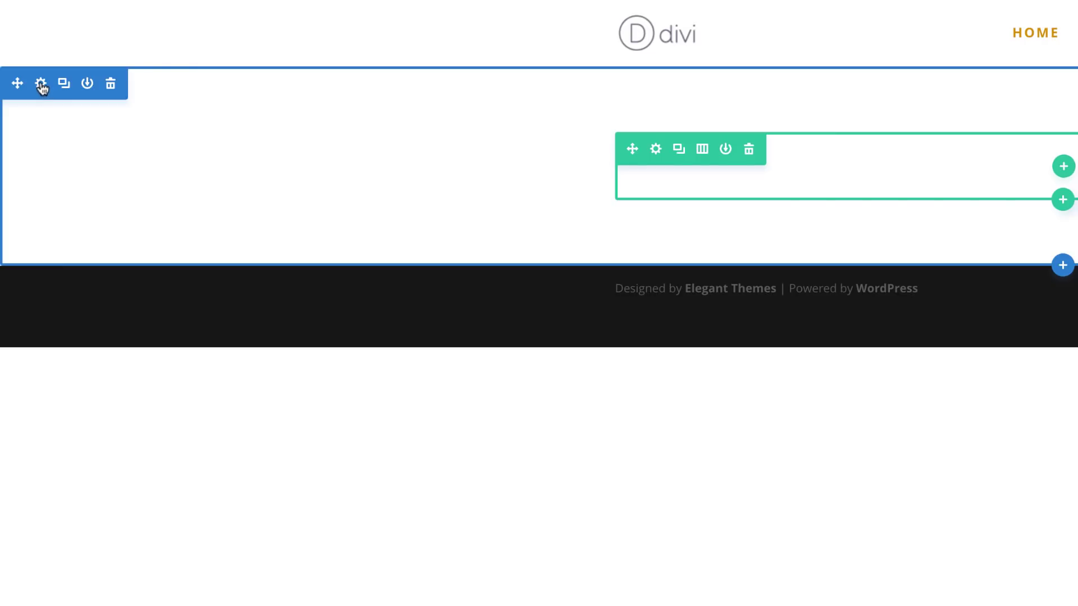
# Step: Give the section a gradient background with the first color set to rgba(87,113,113,0.89)
pyautogui.click(41, 84)
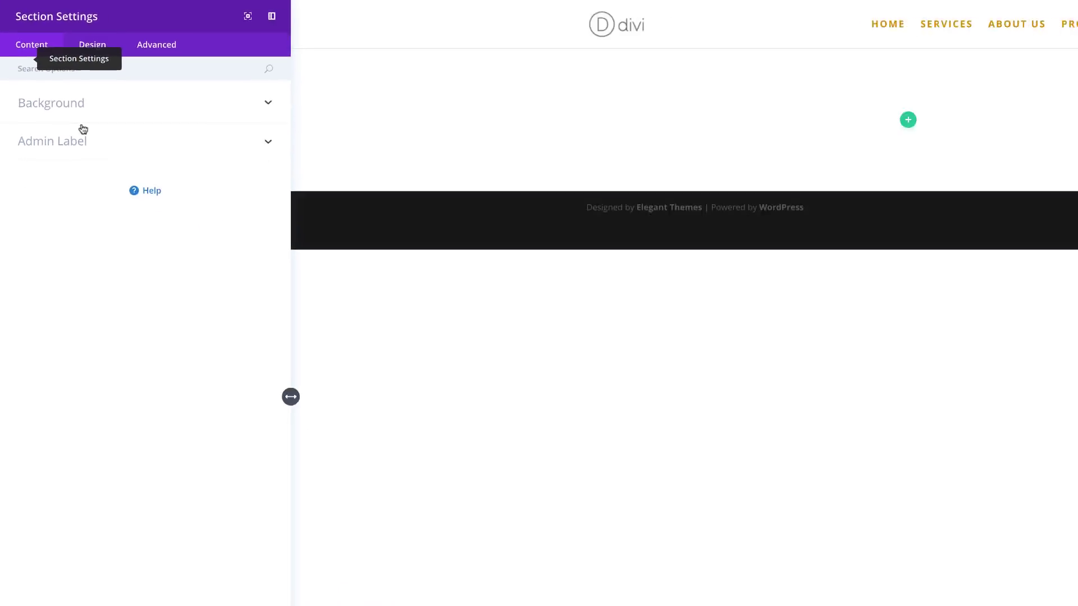
pyautogui.click(72, 105)
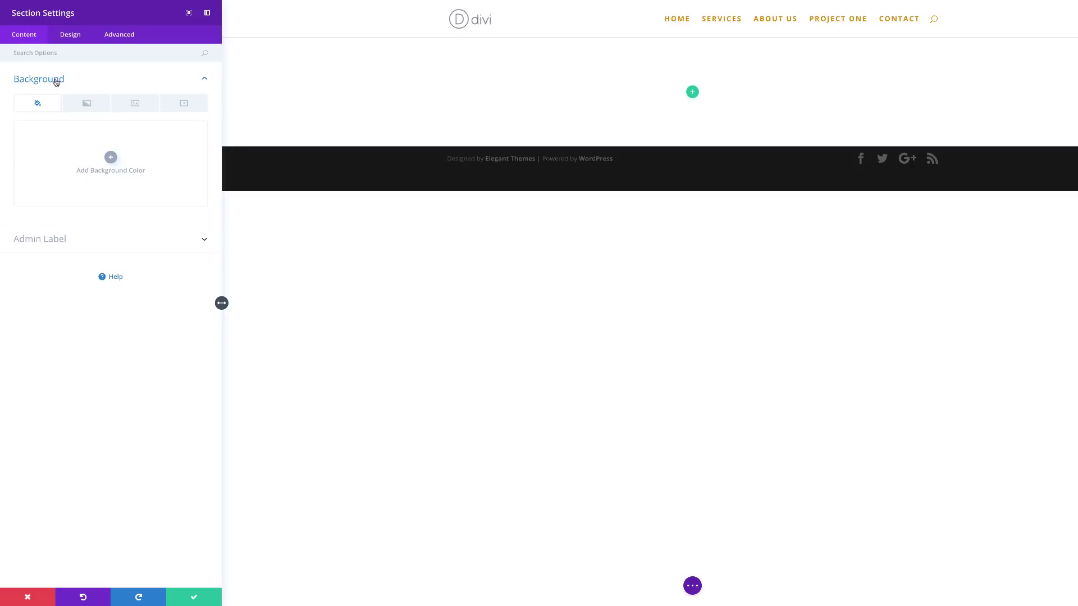
pyautogui.click(89, 104)
pyautogui.click(111, 157)
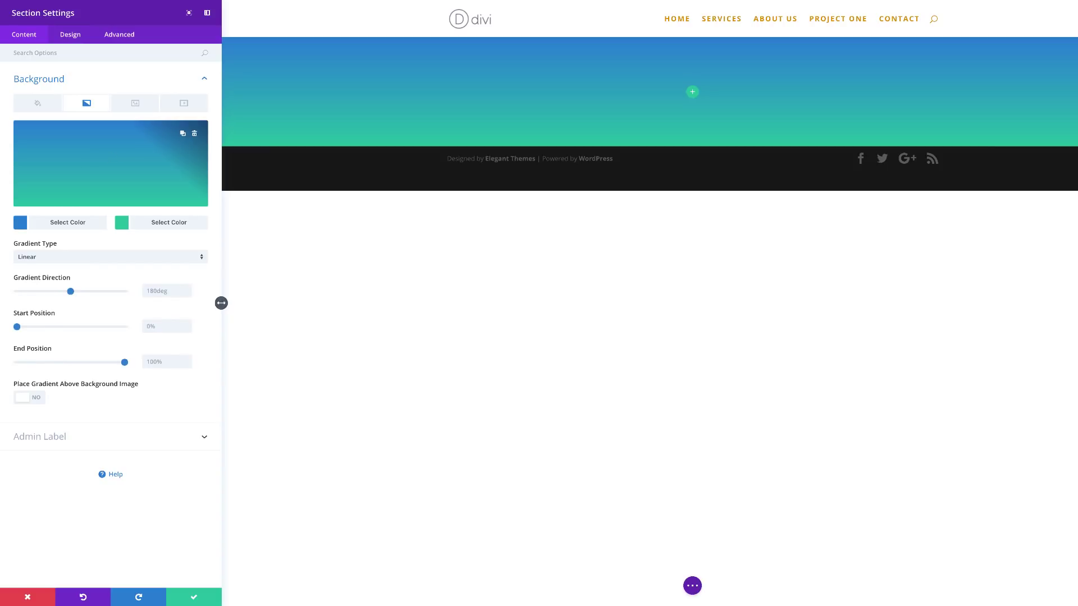
pyautogui.click(21, 224)
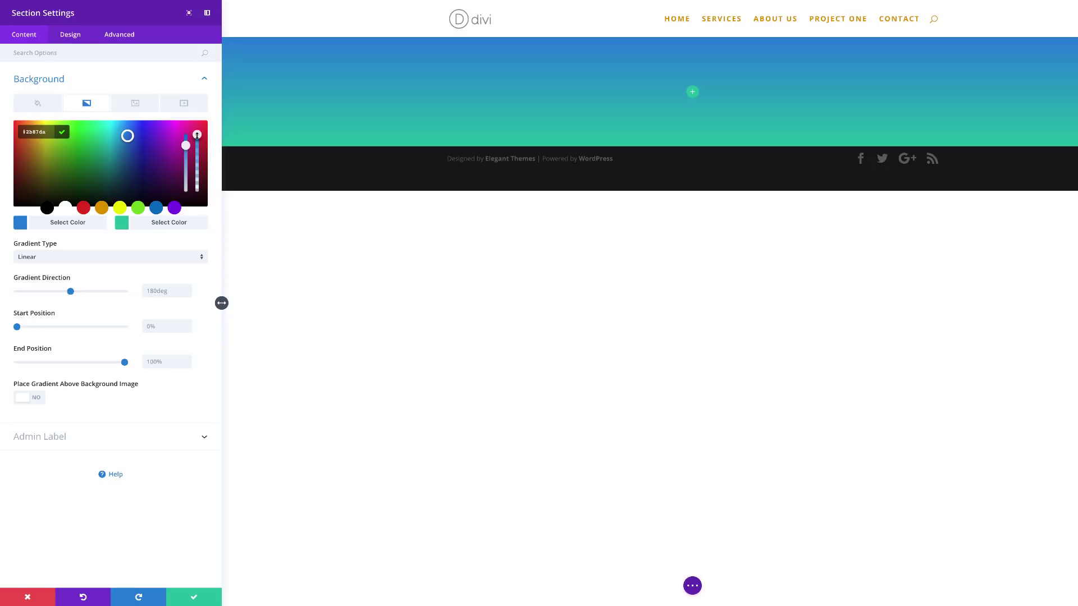
pyautogui.moveTo(197, 135); pyautogui.dragTo(197, 146)
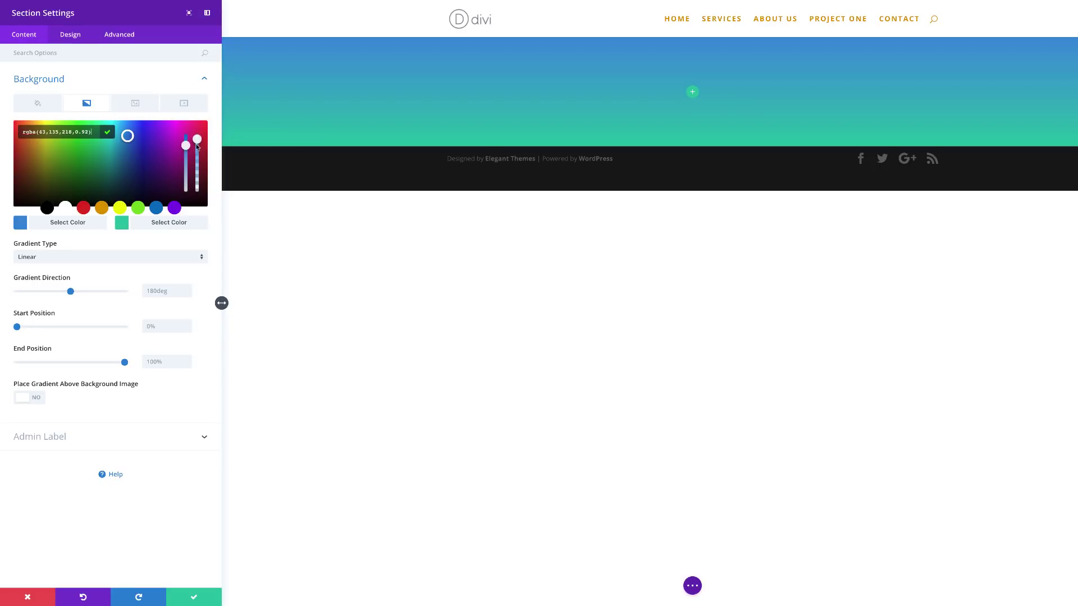
pyautogui.doubleClick(38, 132)
pyautogui.write('rgba(87,113,113,0.85)')
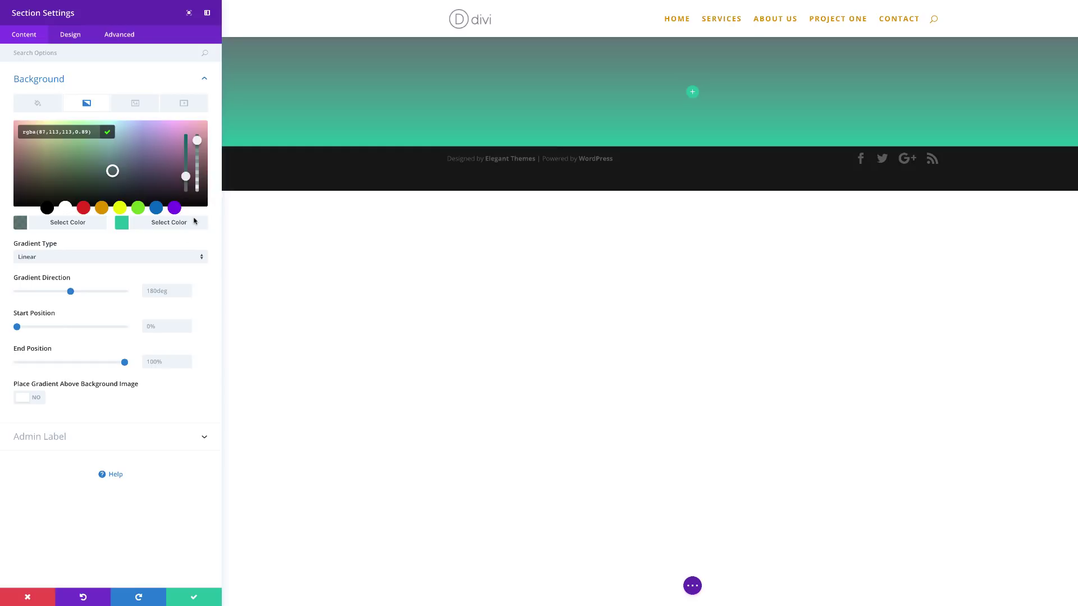
# Step: Set the second color of the section's background gradient to rgba(68,112,112,0.9)
pyautogui.click(123, 224)
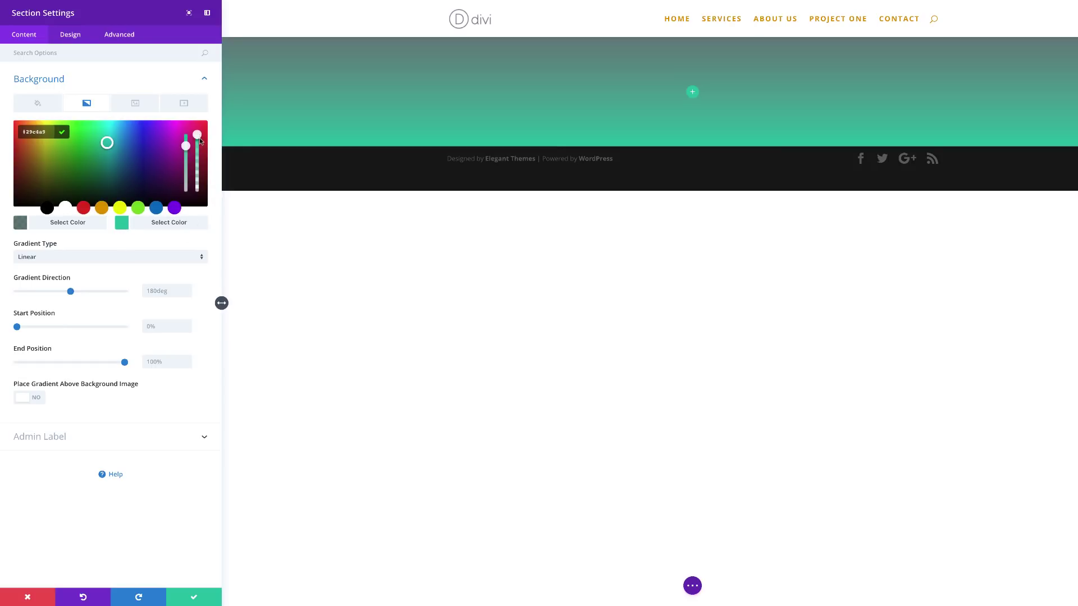
pyautogui.click(200, 139)
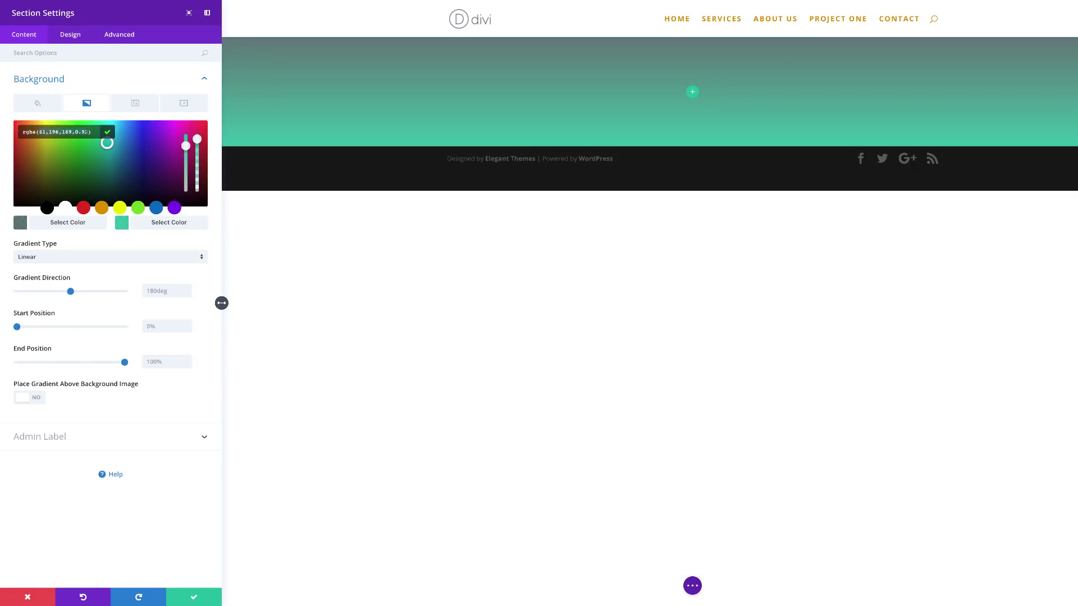
pyautogui.write('68,112,112,0.9')
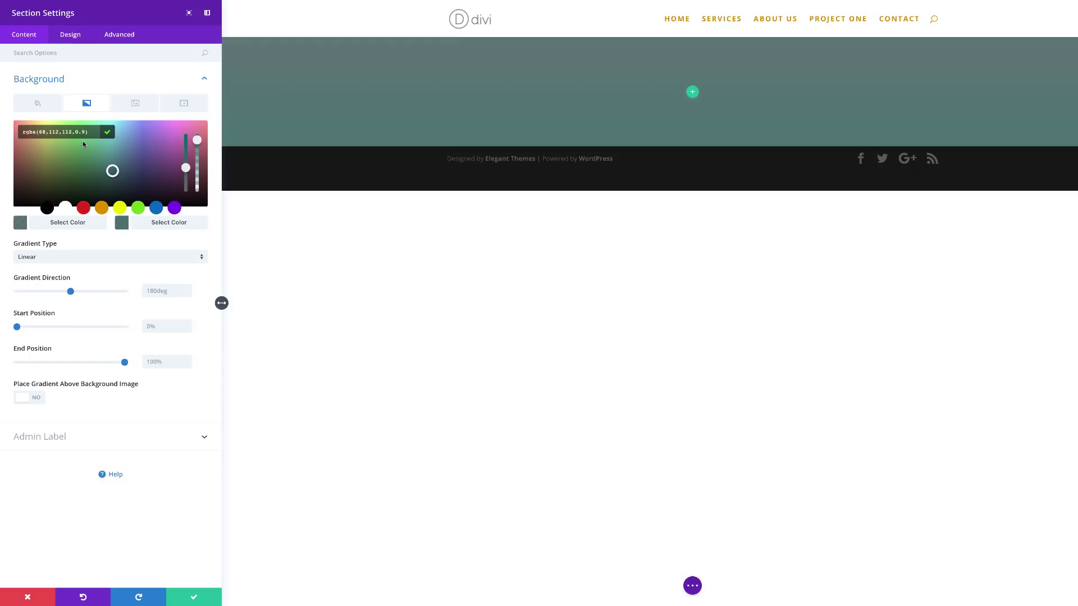
# Step: Add the media library photo of the phone, headphones and succulent as the section's background image
pyautogui.click(139, 107)
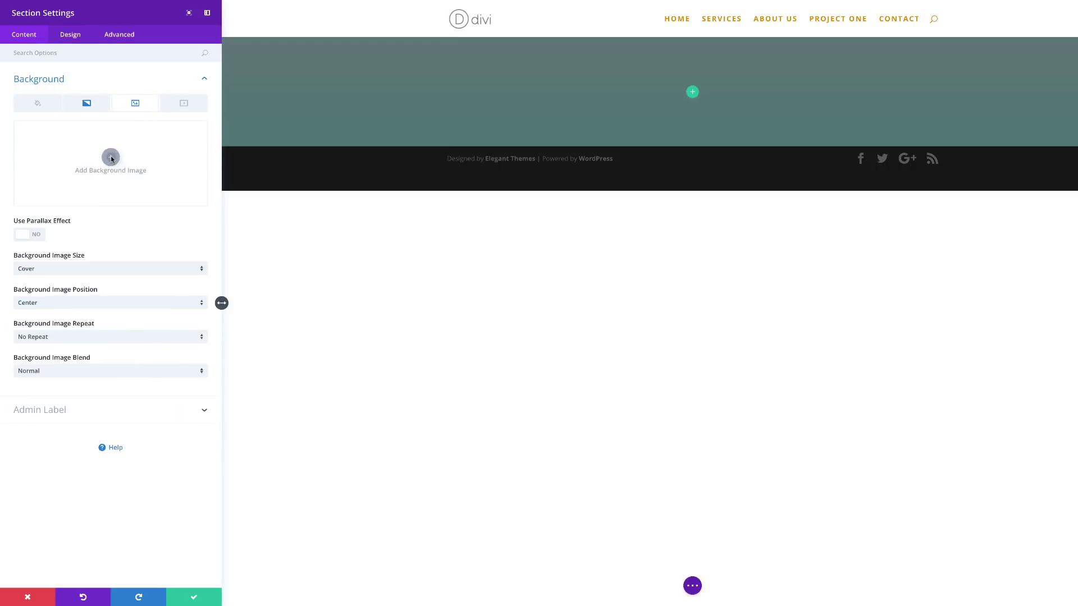
pyautogui.click(110, 156)
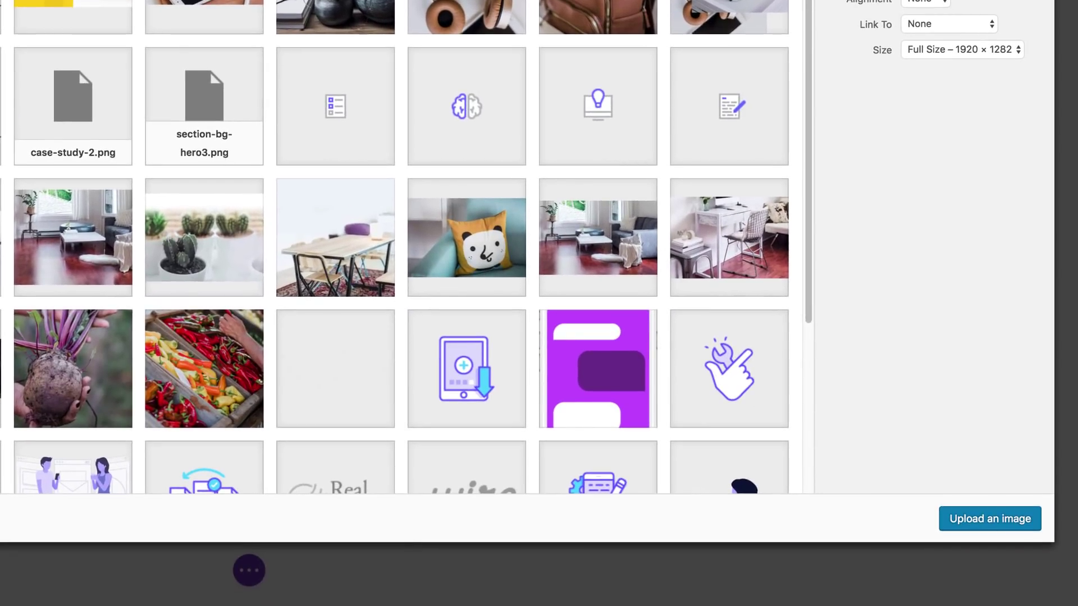
pyautogui.click(988, 518)
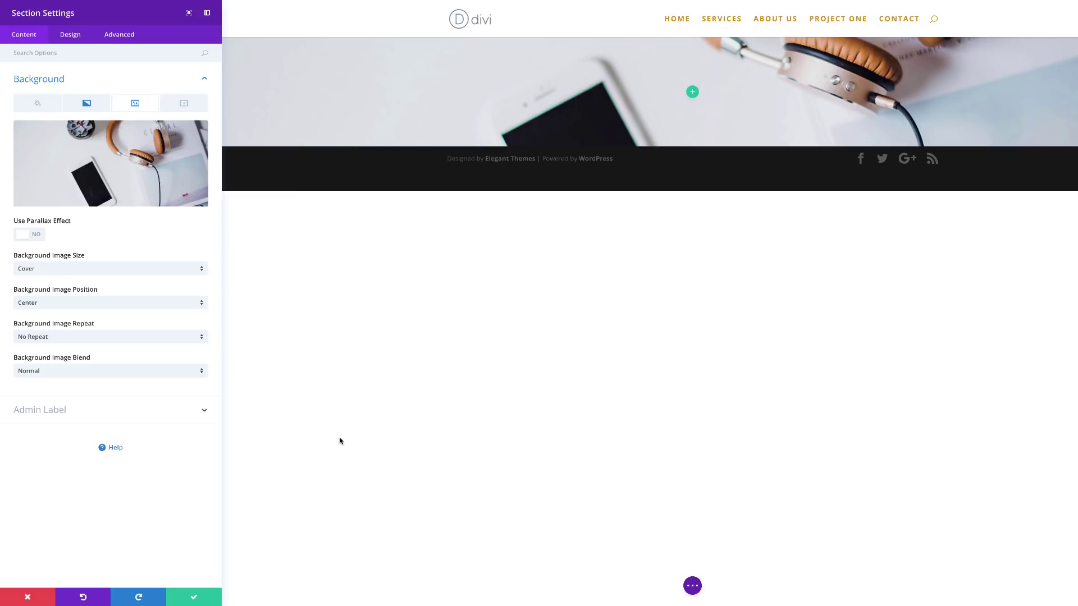
# Step: Set the section's custom padding to 30vw top and 40vw bottom, and save the section settings
pyautogui.click(76, 36)
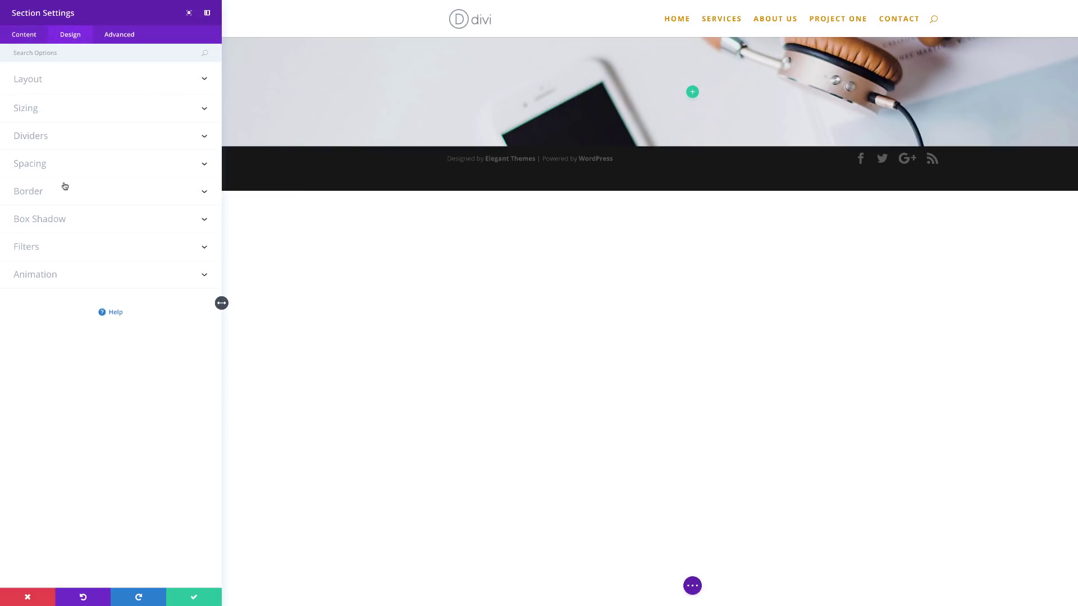
pyautogui.click(43, 163)
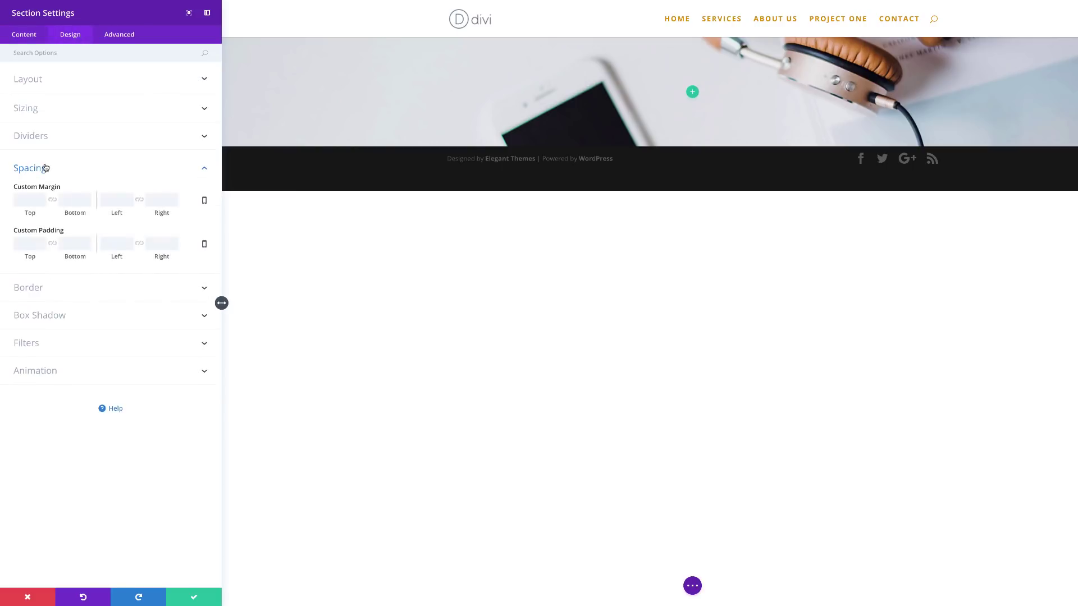
pyautogui.click(26, 243)
pyautogui.write('30vw')
pyautogui.click(71, 243)
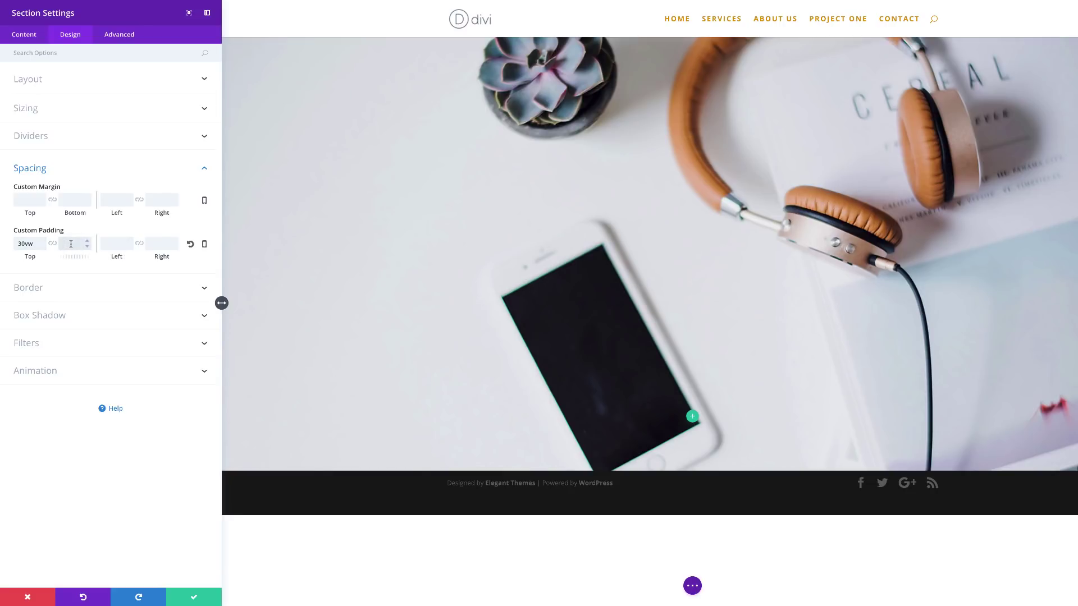
pyautogui.write('40vw')
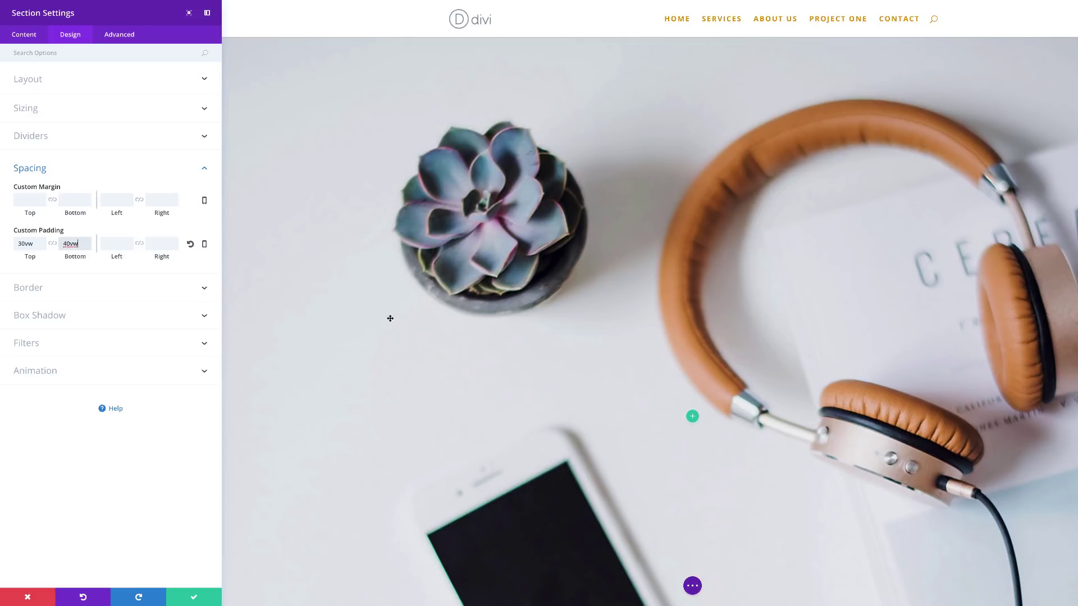
pyautogui.scroll(-5, 446, 332)
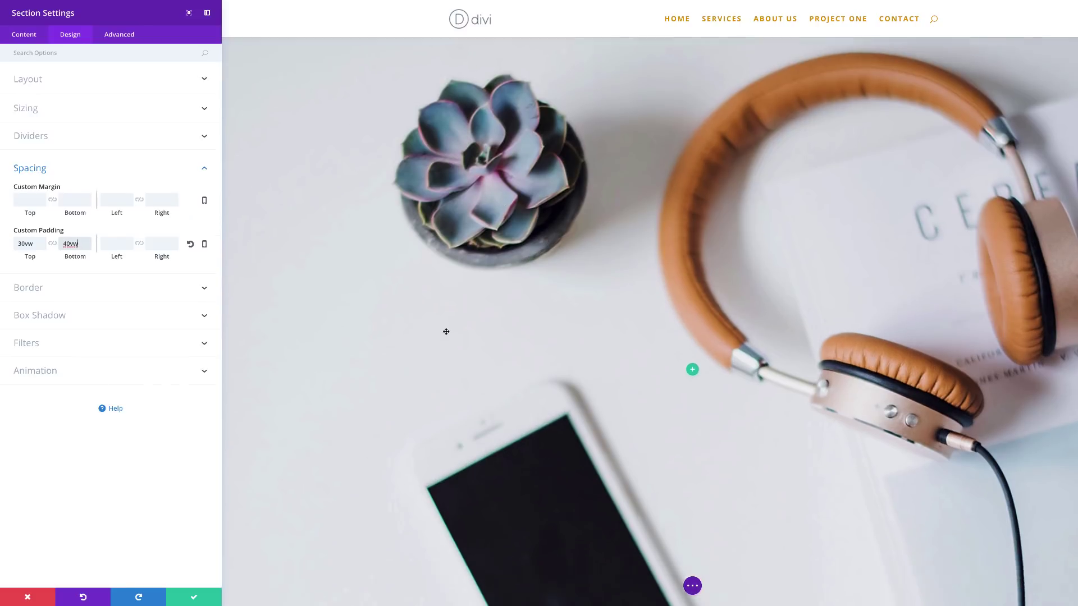
pyautogui.scroll(-2, 445, 332)
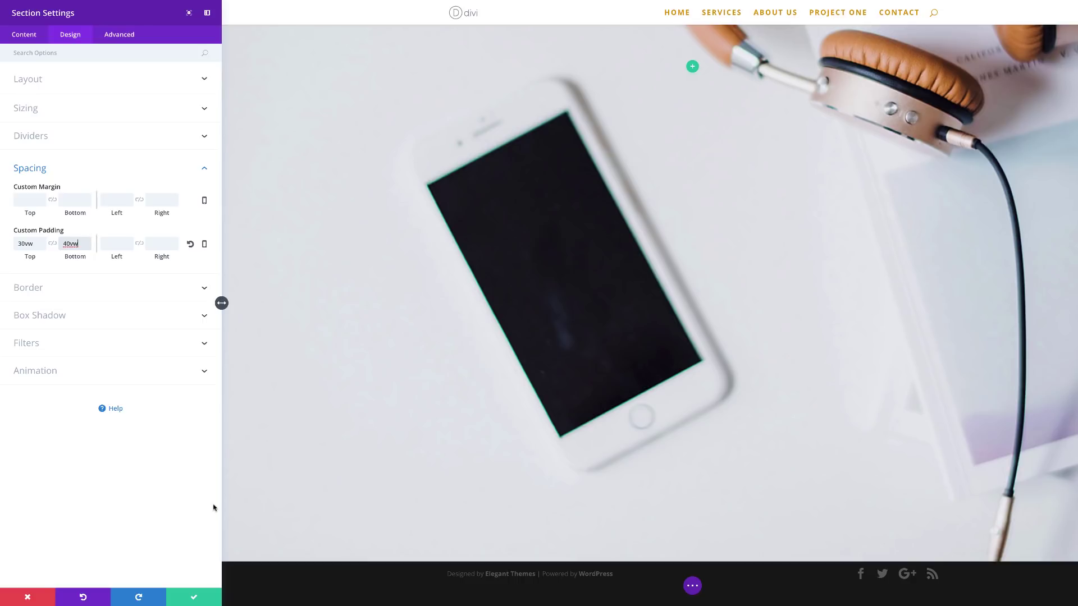
pyautogui.click(195, 598)
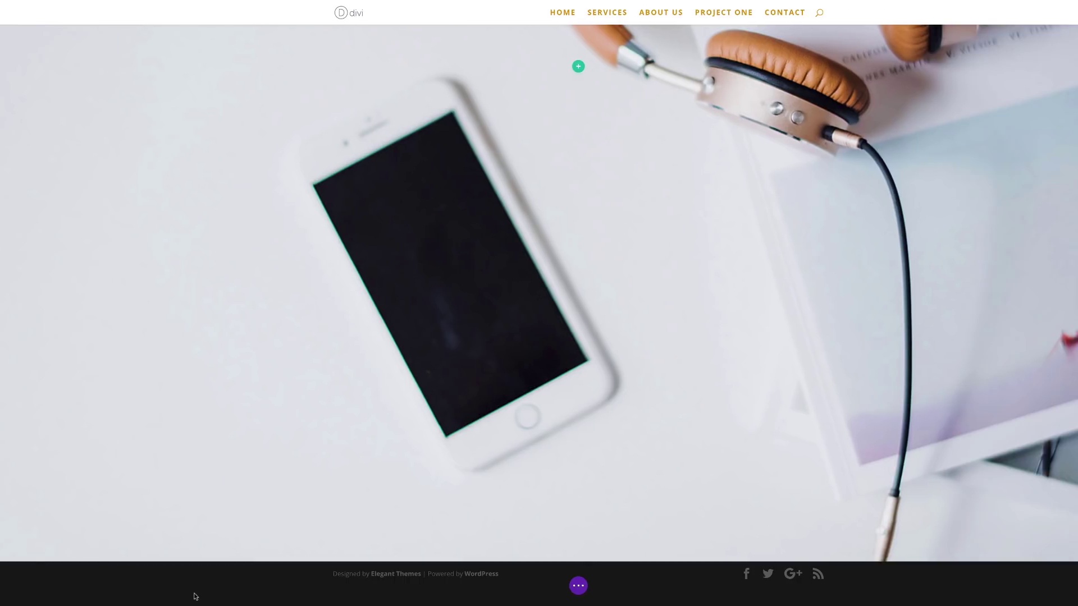
# Step: Insert a Text module in a single-column row with the content "<h1>Diagonal Design</h1>" followed by "Creative Services"
pyautogui.scroll(5, 579, 335)
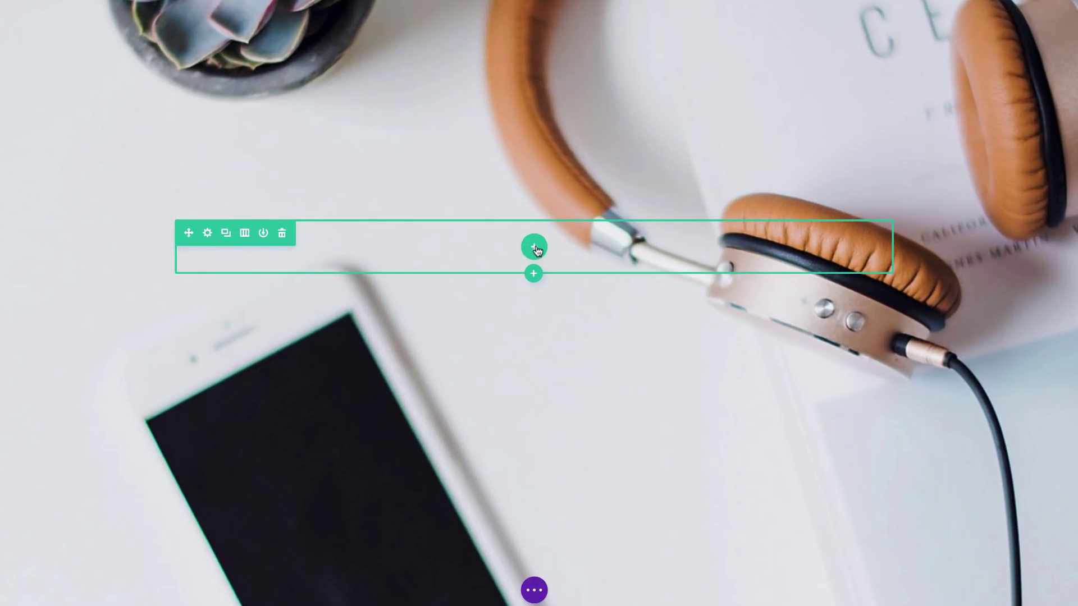
pyautogui.click(538, 247)
pyautogui.click(471, 106)
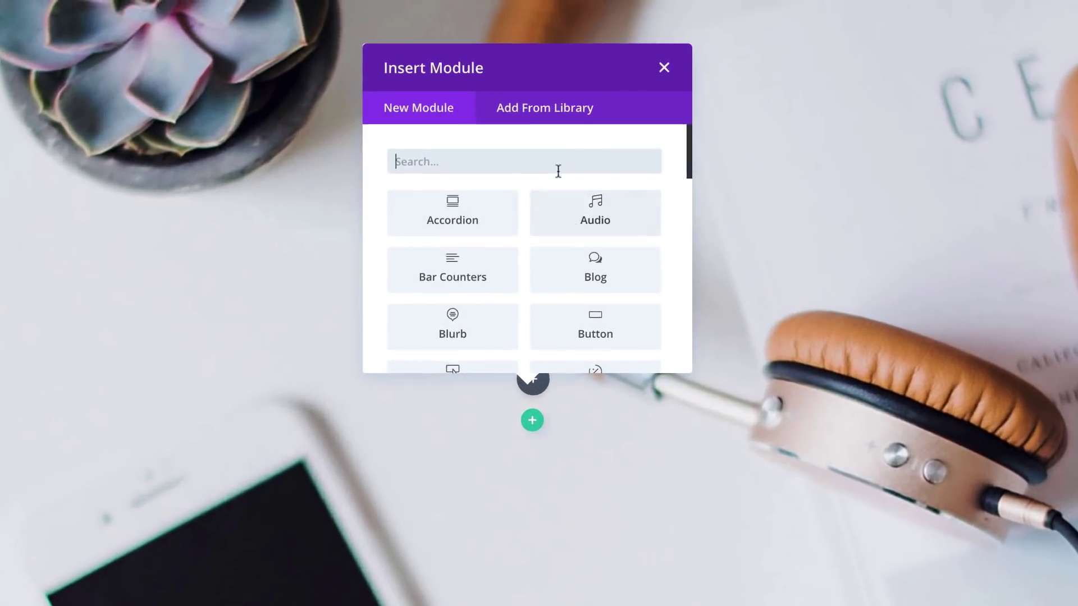
pyautogui.write('text')
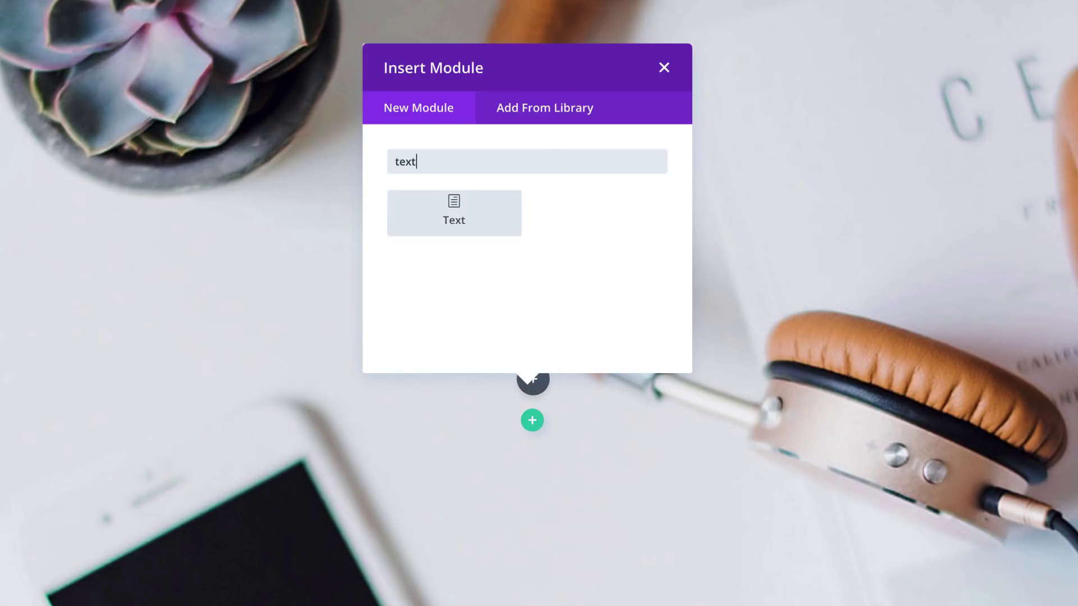
pyautogui.click(454, 213)
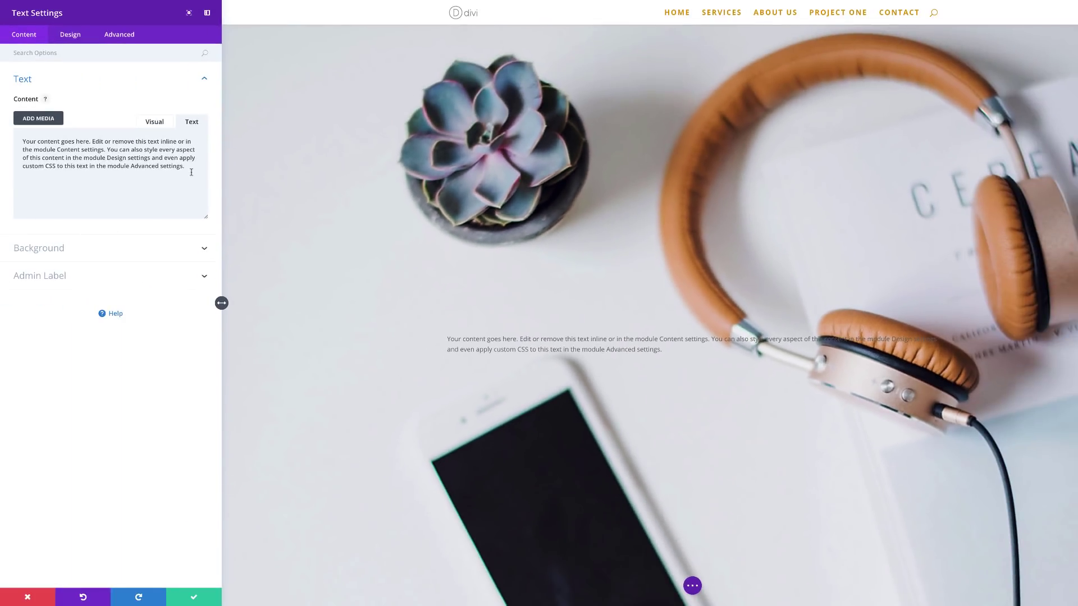
pyautogui.moveTo(186, 168); pyautogui.dragTo(15, 136)
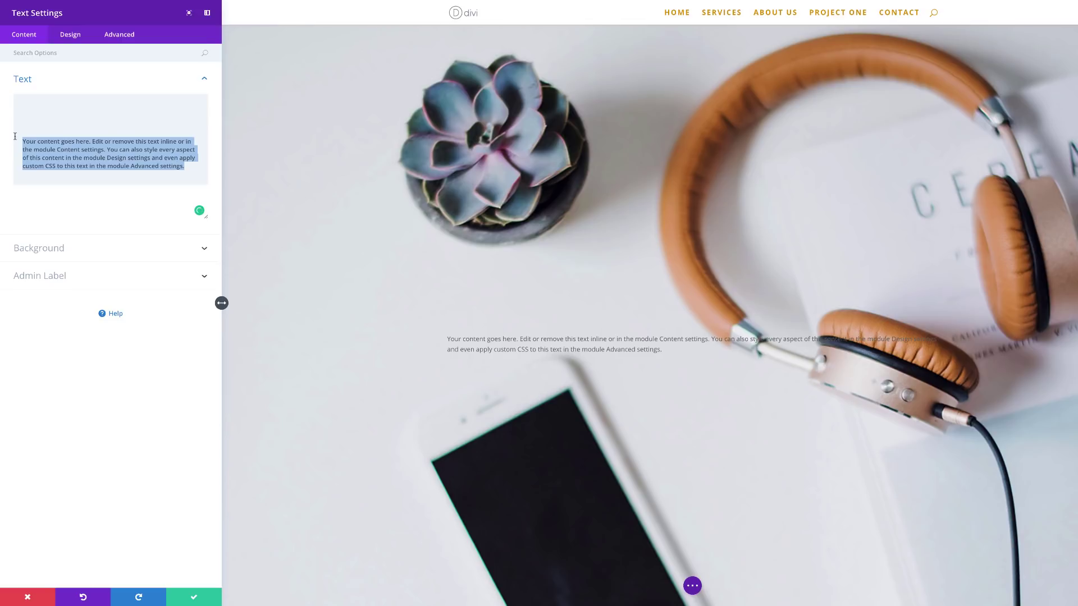
pyautogui.write('<h1>Diagonal Design</h1> Creative Services')
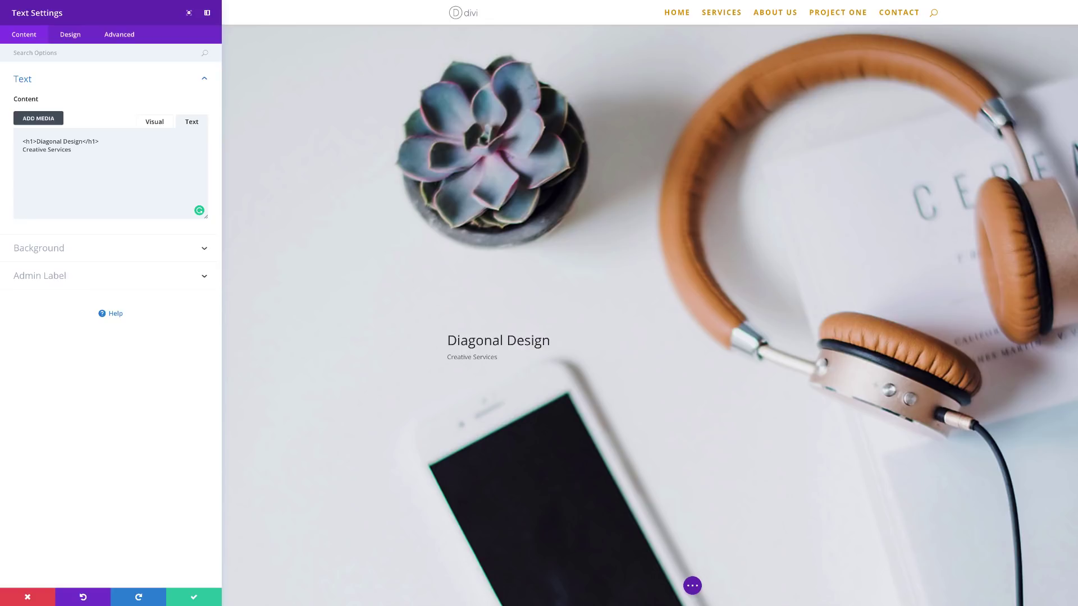
# Step: Set the Text module's body text font to Poppins
pyautogui.click(75, 36)
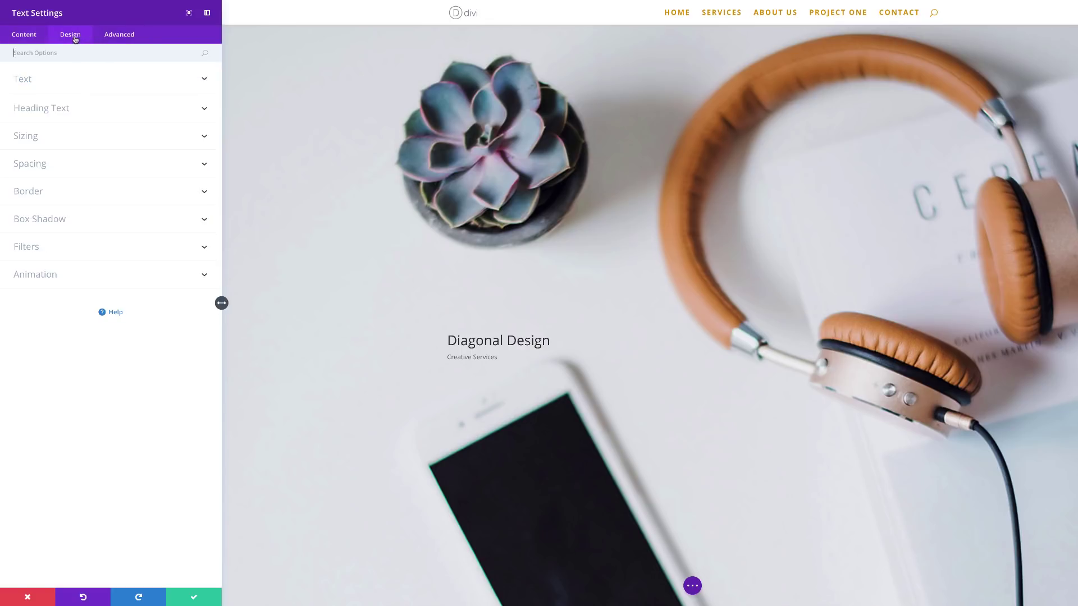
pyautogui.click(58, 85)
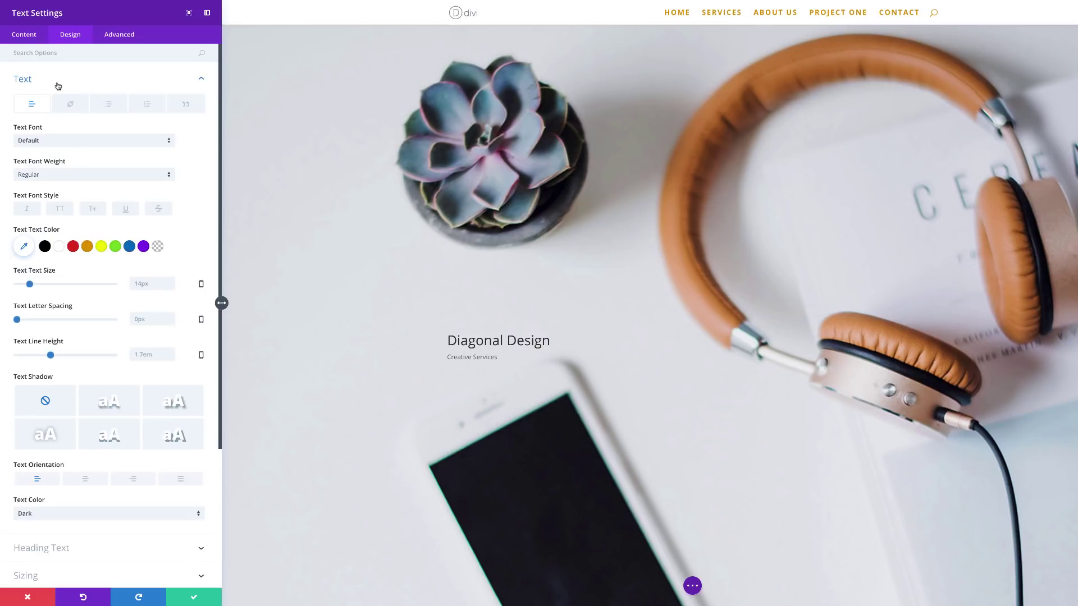
pyautogui.click(60, 142)
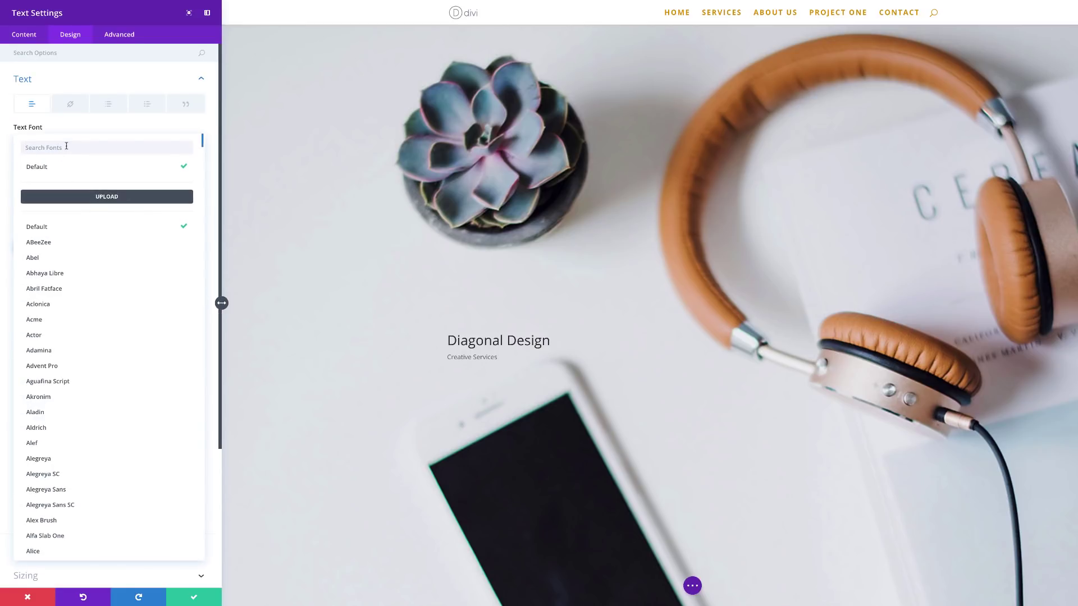
pyautogui.write('po')
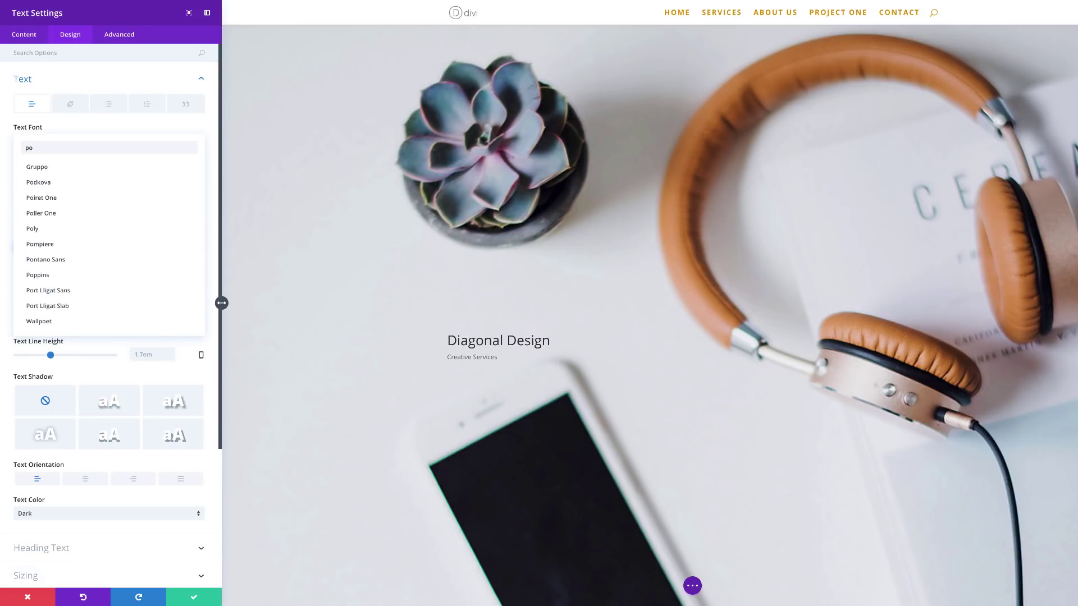
pyautogui.write('pp')
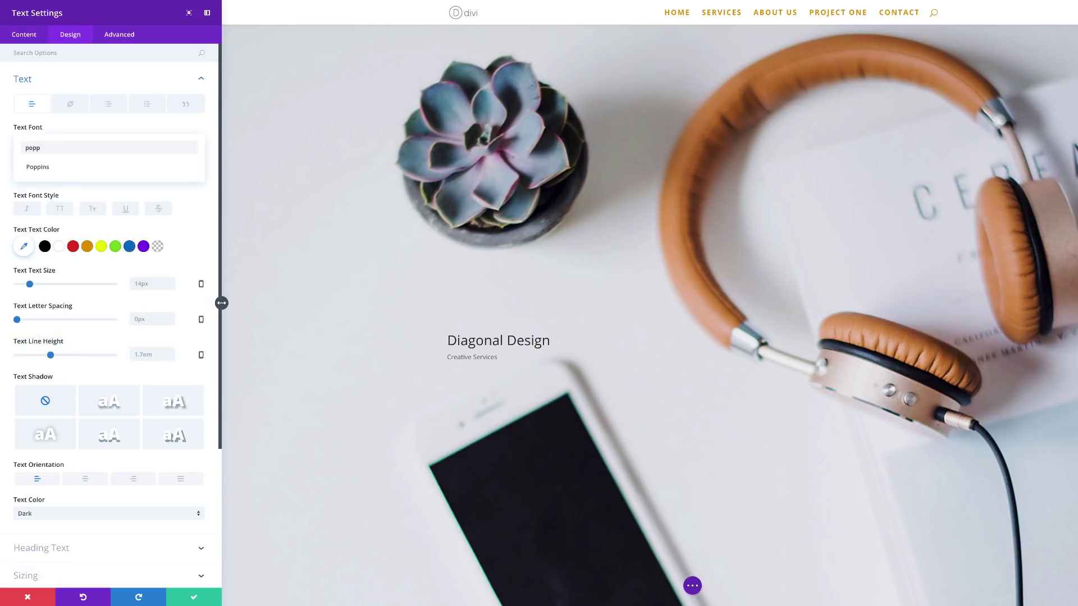
pyautogui.click(38, 166)
# Step: Set the module's body text size to 2vw and its text orientation to center
pyautogui.click(146, 284)
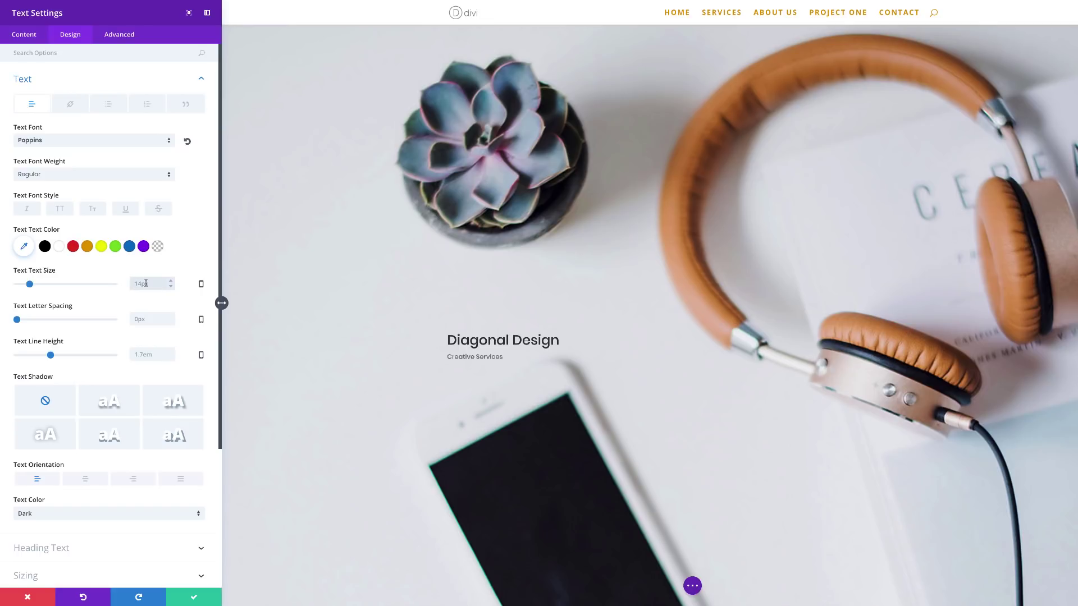
pyautogui.write('2vw')
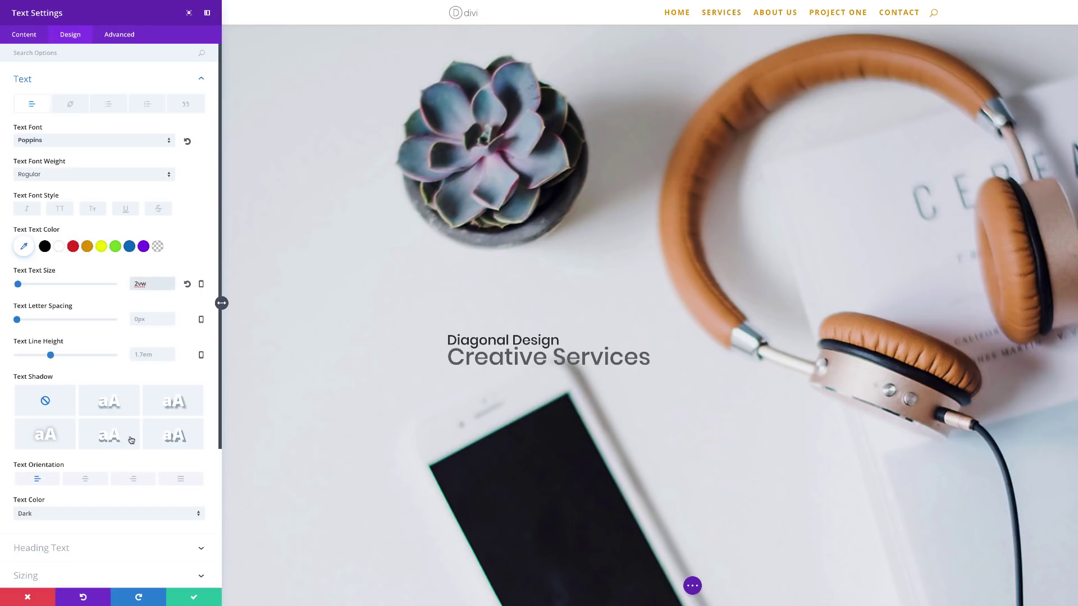
pyautogui.click(85, 478)
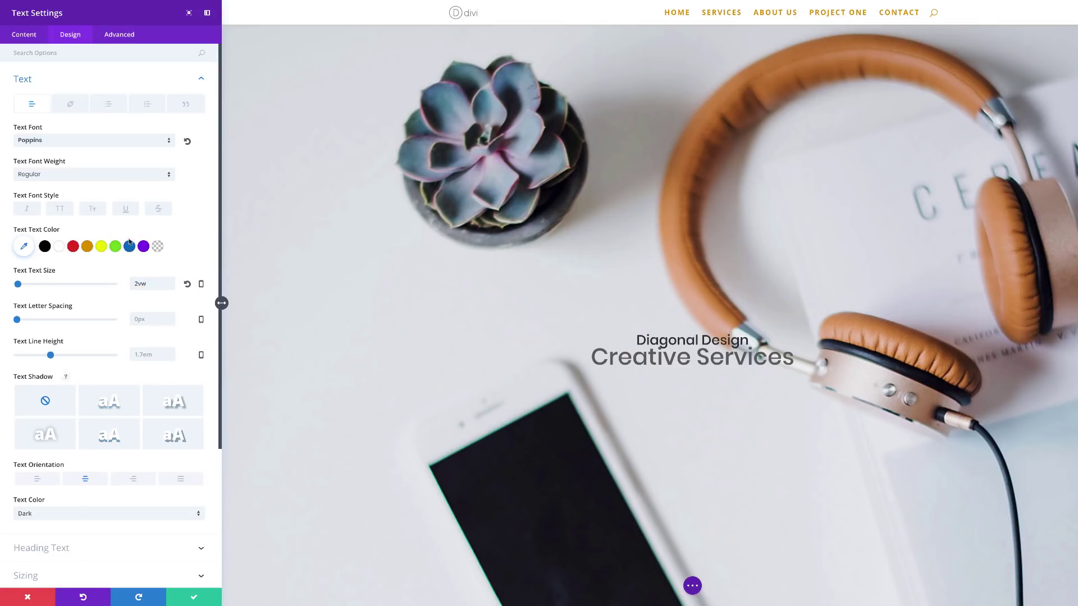
pyautogui.click(201, 82)
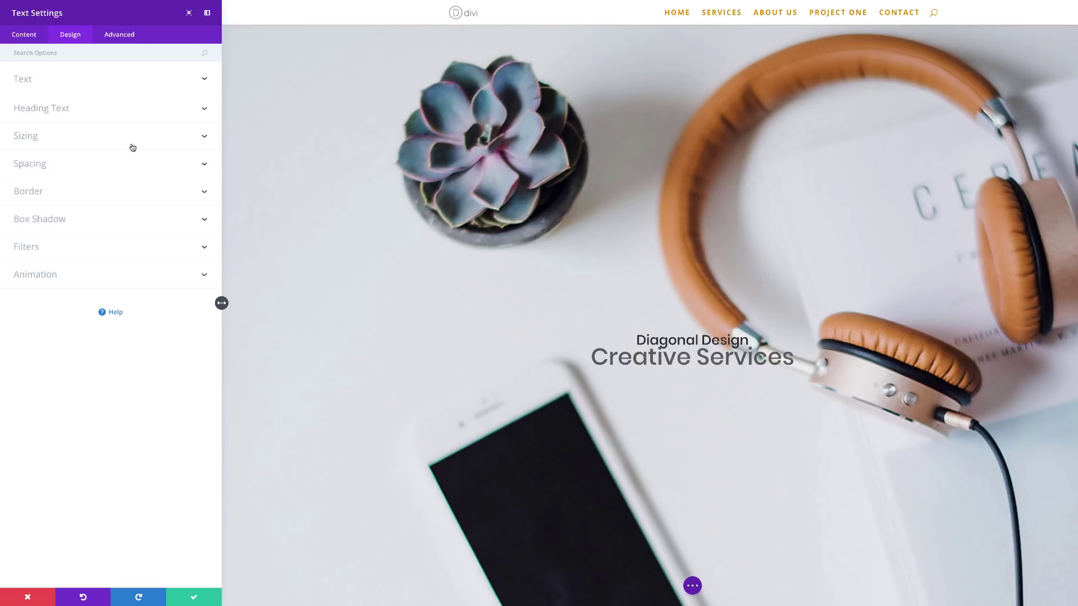
# Step: Style the H1 heading with the Poppins font, Semi Bold weight and uppercase letters
pyautogui.click(63, 113)
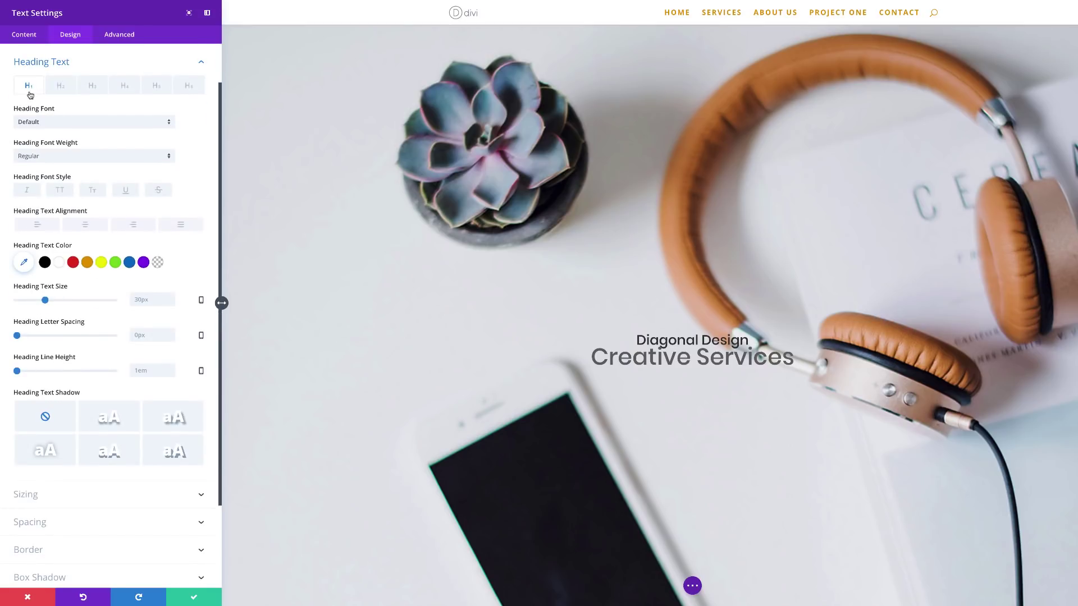
pyautogui.click(44, 124)
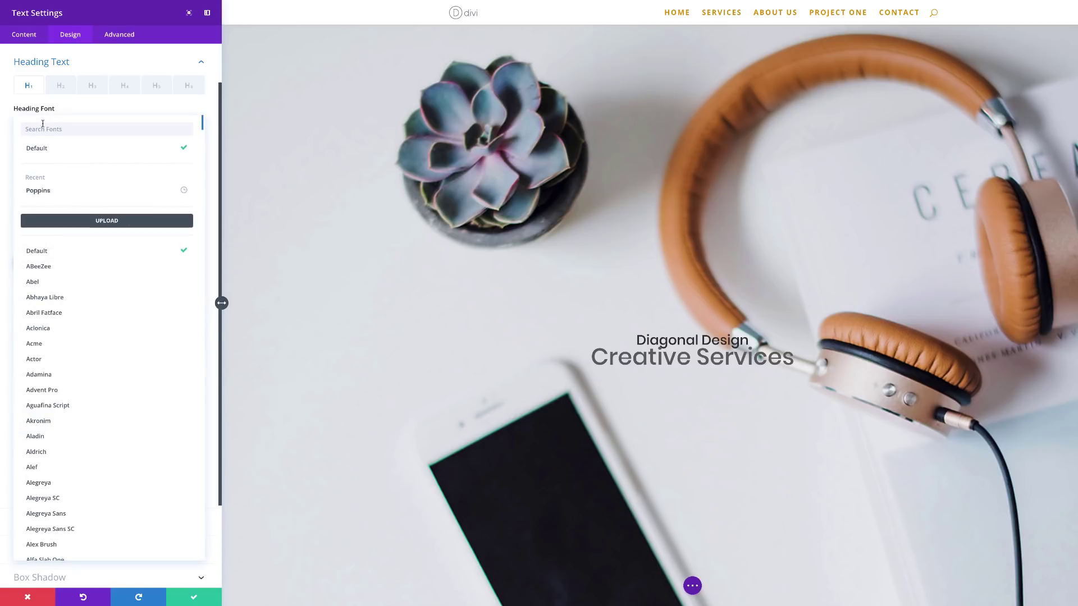
pyautogui.click(51, 190)
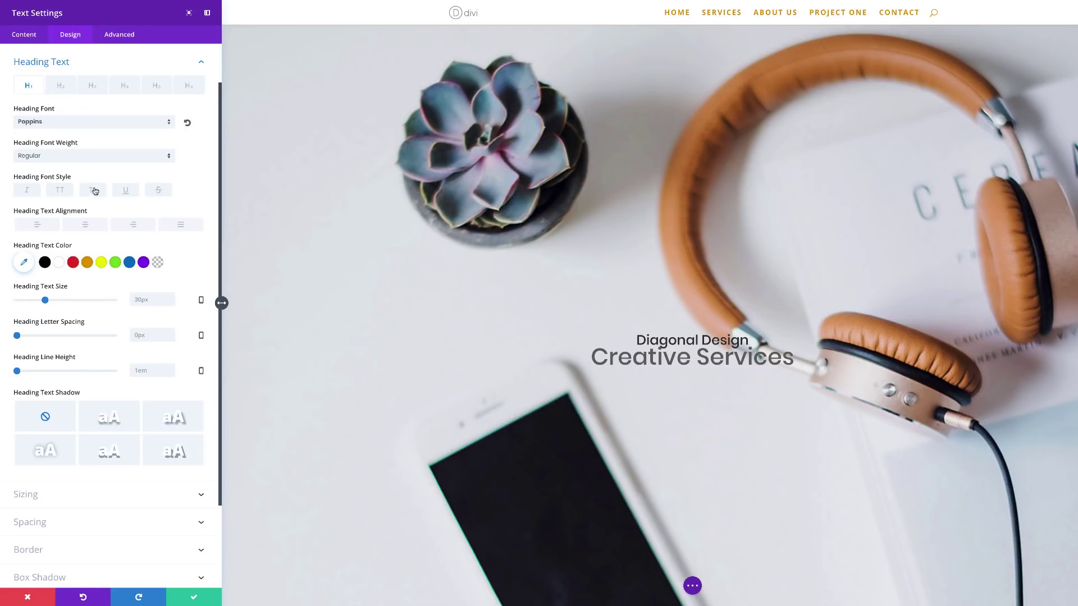
pyautogui.click(92, 160)
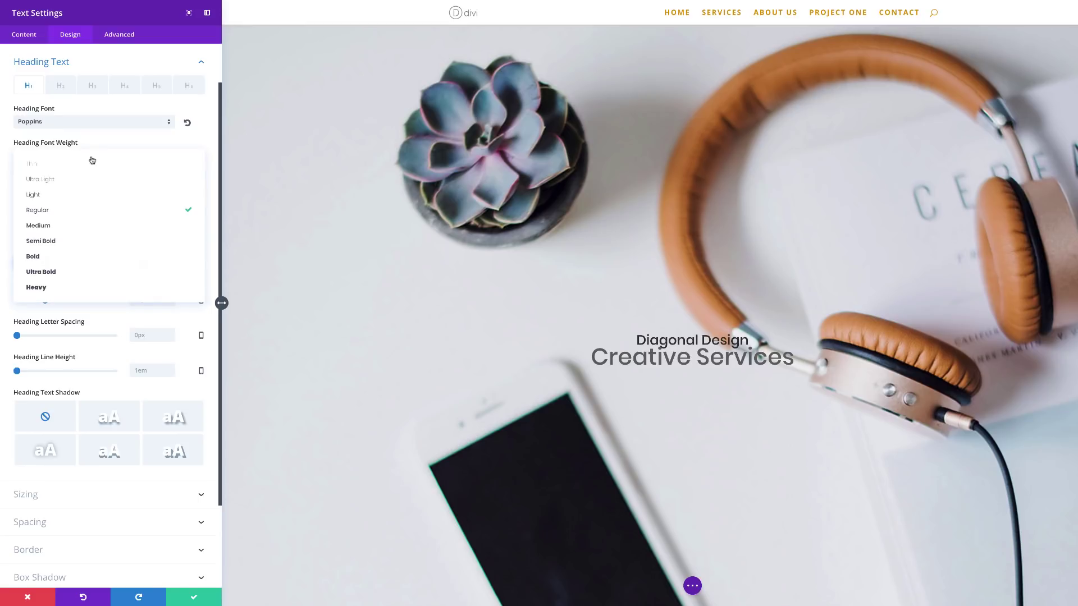
pyautogui.click(85, 242)
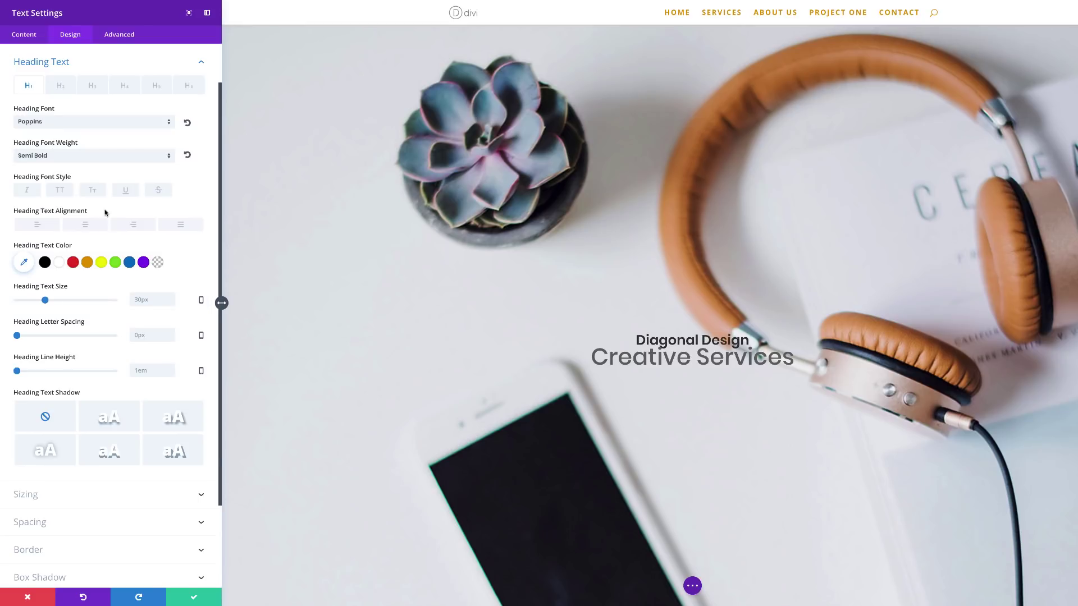
pyautogui.click(62, 191)
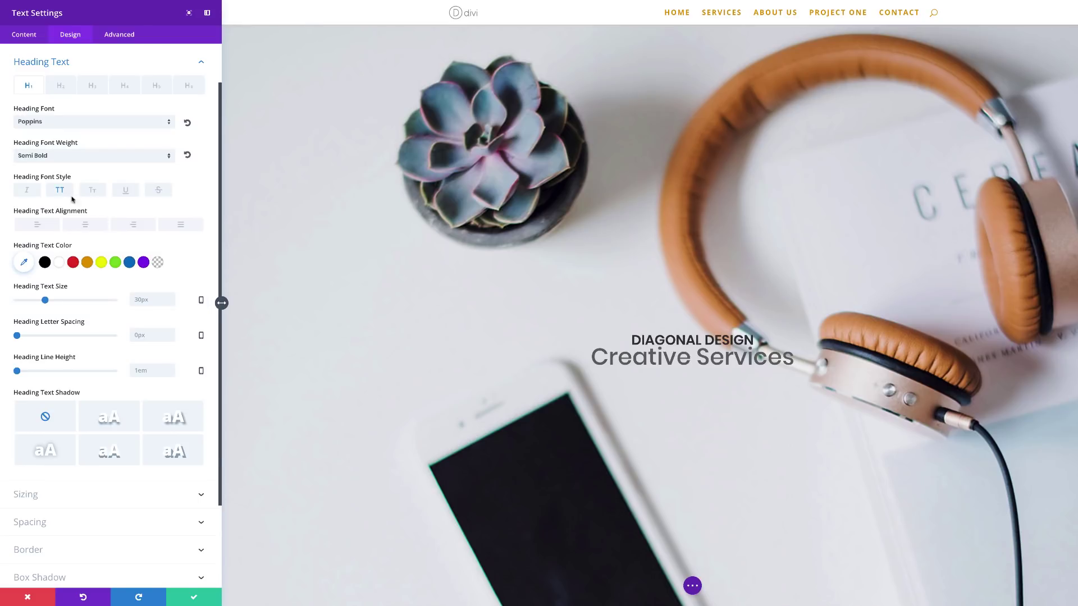
# Step: Set the H1 heading text size to 4vw on desktop and 30px on tablet
pyautogui.click(139, 300)
pyautogui.write('4vw')
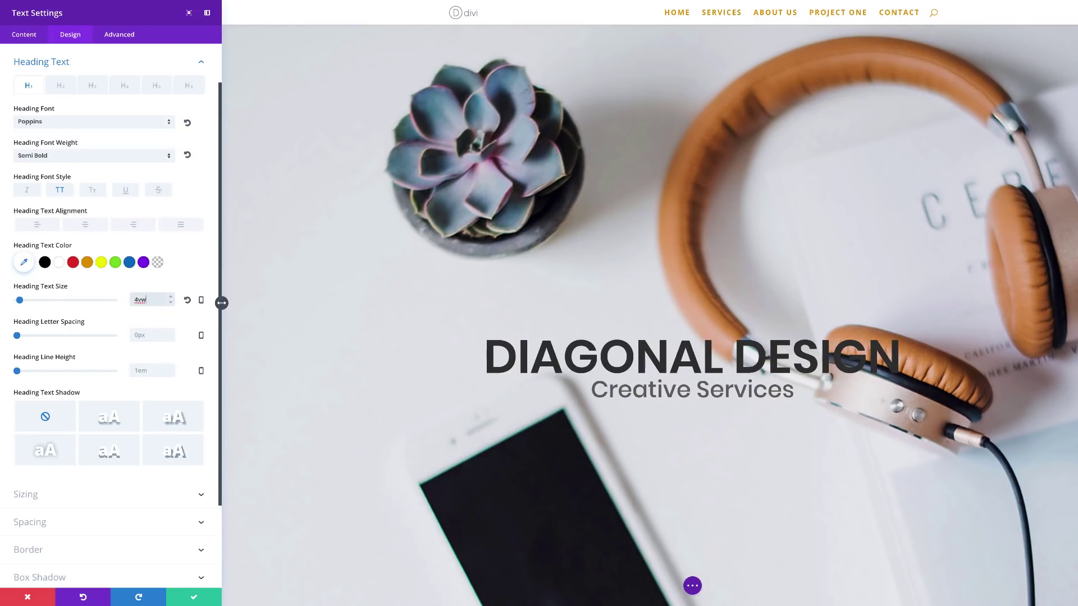
pyautogui.click(201, 301)
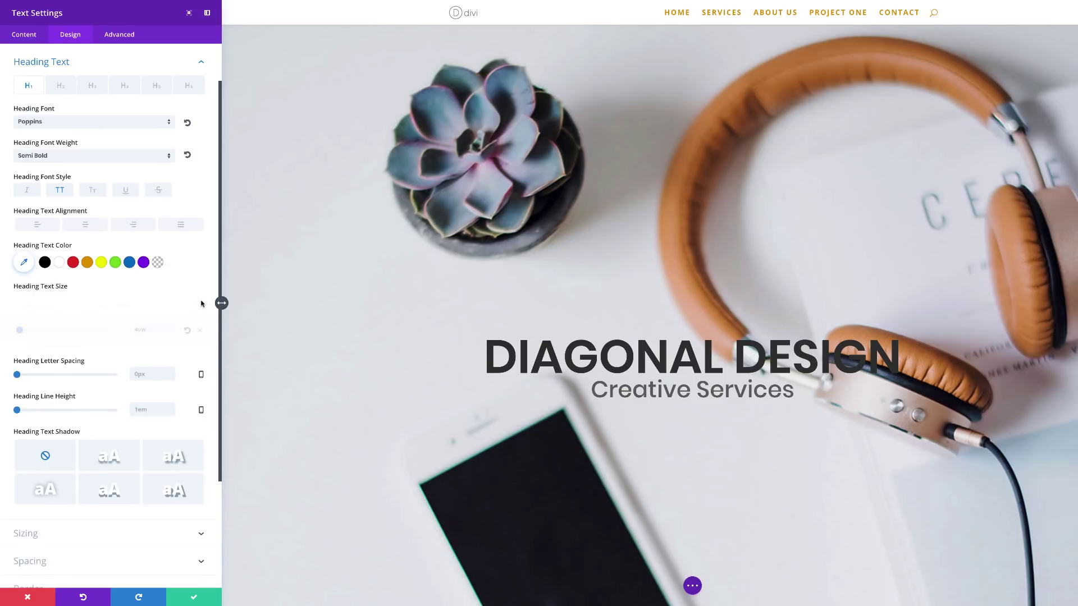
pyautogui.click(74, 306)
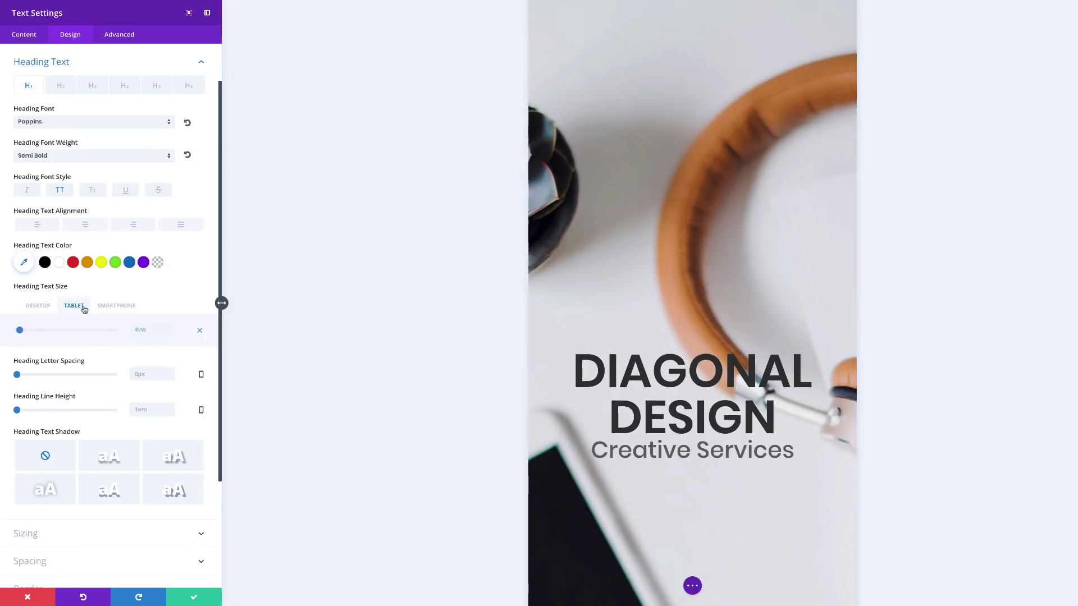
pyautogui.click(148, 330)
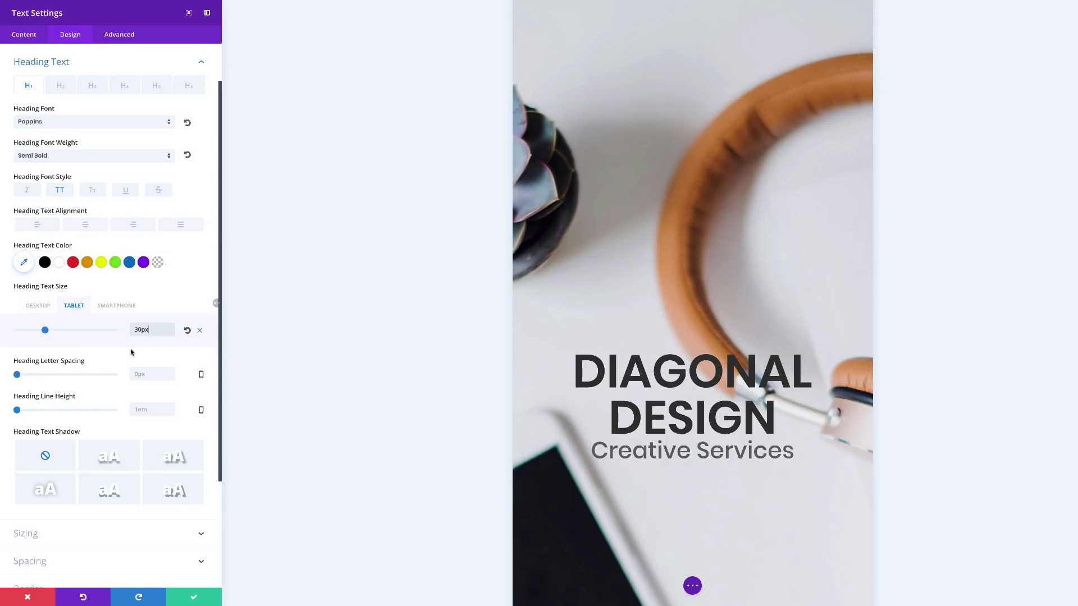
pyautogui.moveTo(44, 332); pyautogui.dragTo(59, 333)
pyautogui.moveTo(59, 332); pyautogui.dragTo(62, 332)
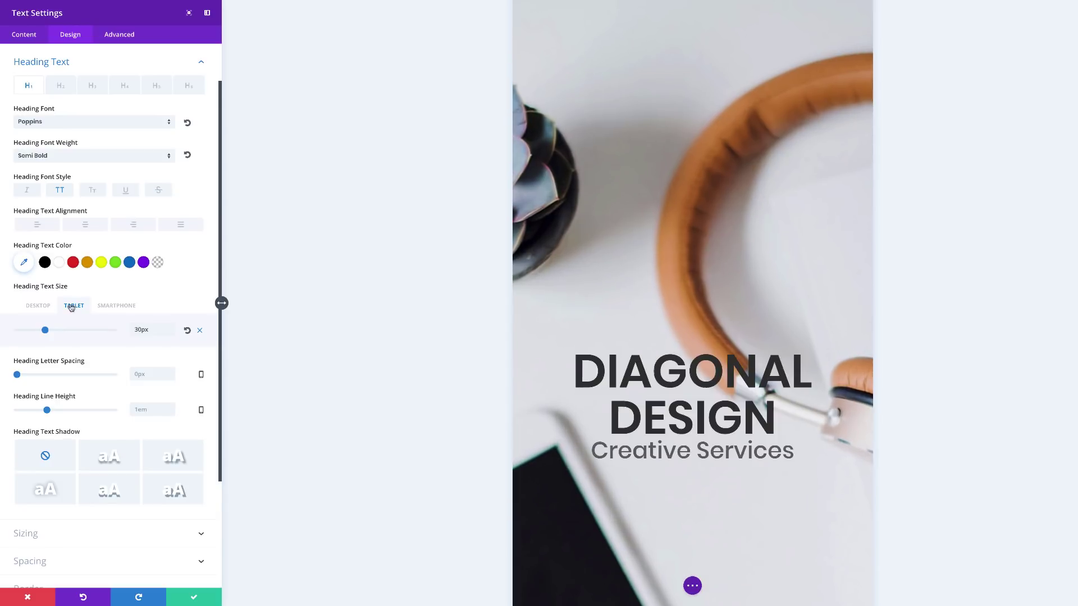
# Step: Set the H1 heading's letter spacing to 0.2em and its desktop text size to 3vw
pyautogui.click(38, 306)
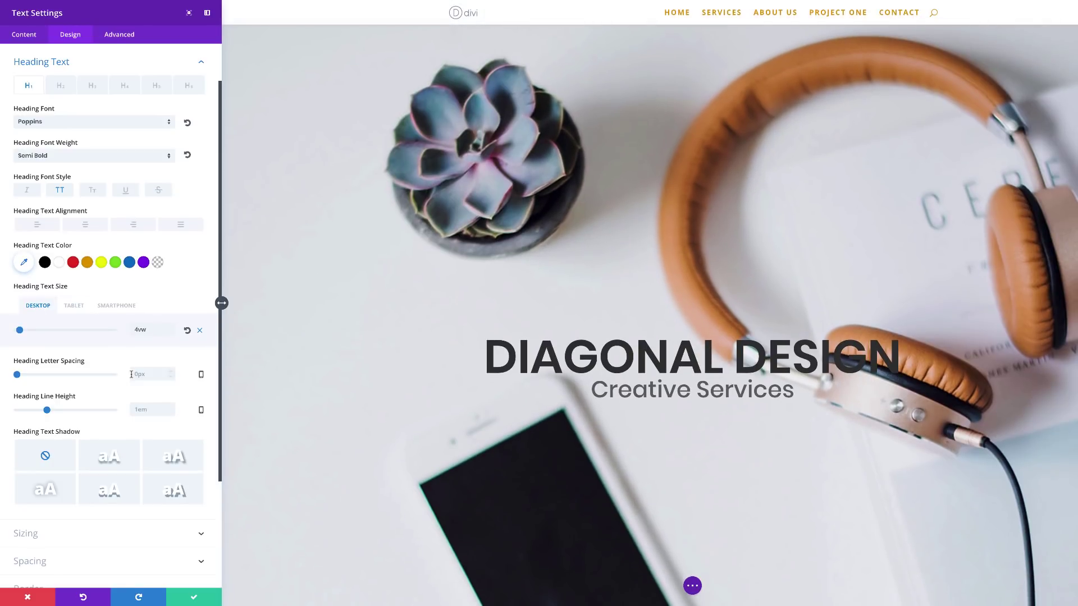
pyautogui.click(144, 375)
pyautogui.write('0.2em')
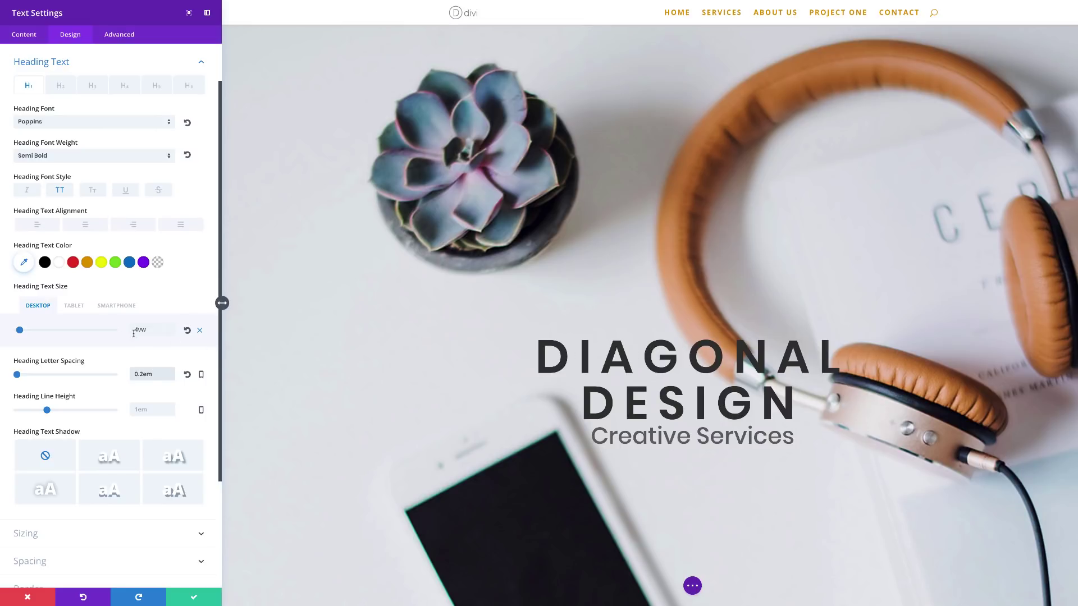
pyautogui.click(171, 335)
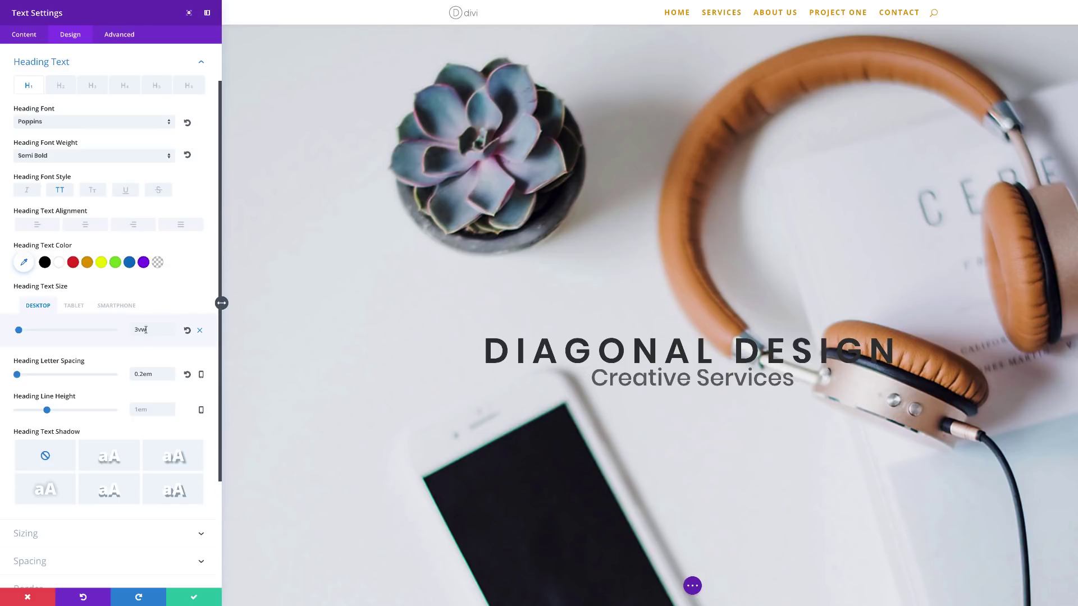
# Step: Set the module's text color to Light and save the text settings
pyautogui.scroll(2, 191, 292)
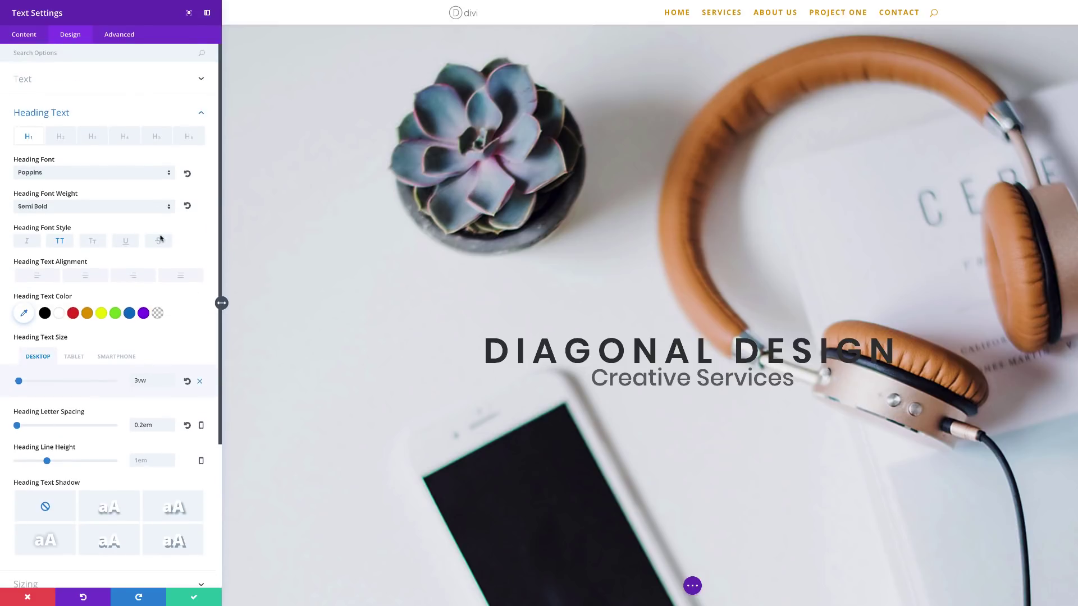
pyautogui.click(115, 84)
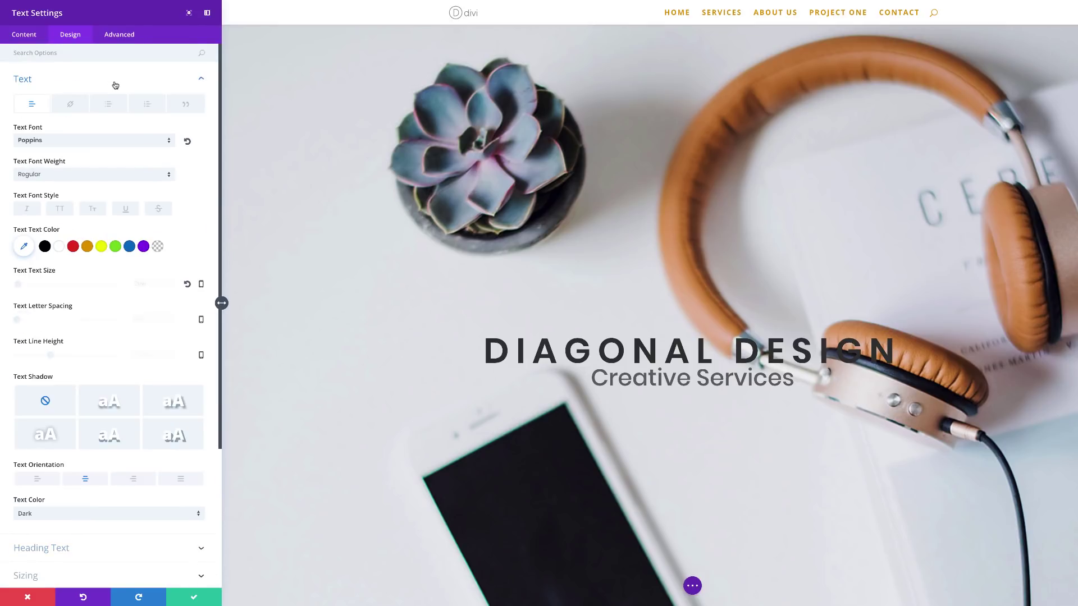
pyautogui.click(59, 517)
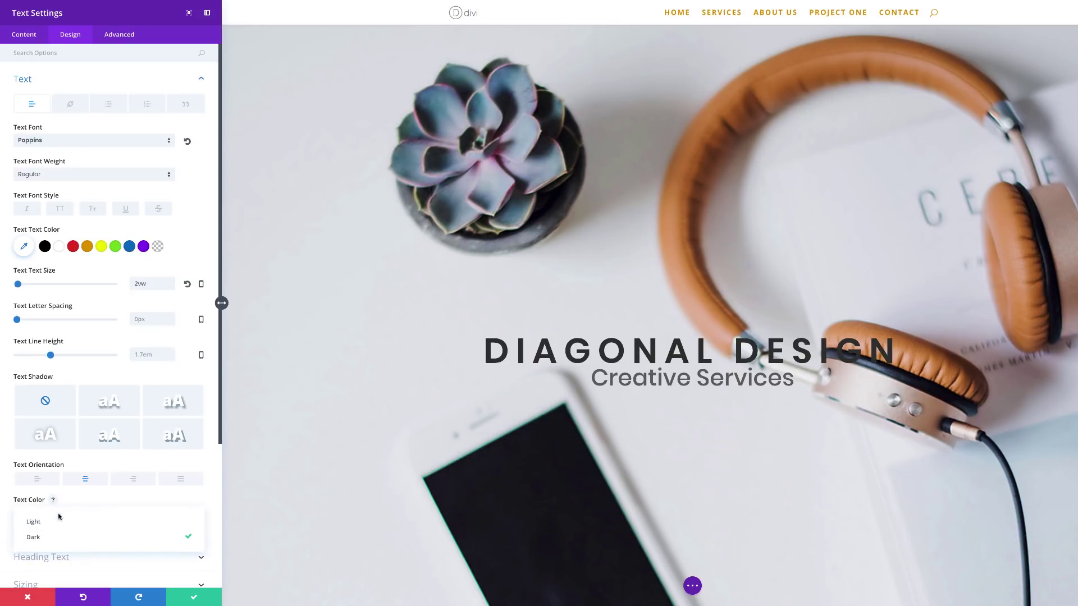
pyautogui.click(60, 521)
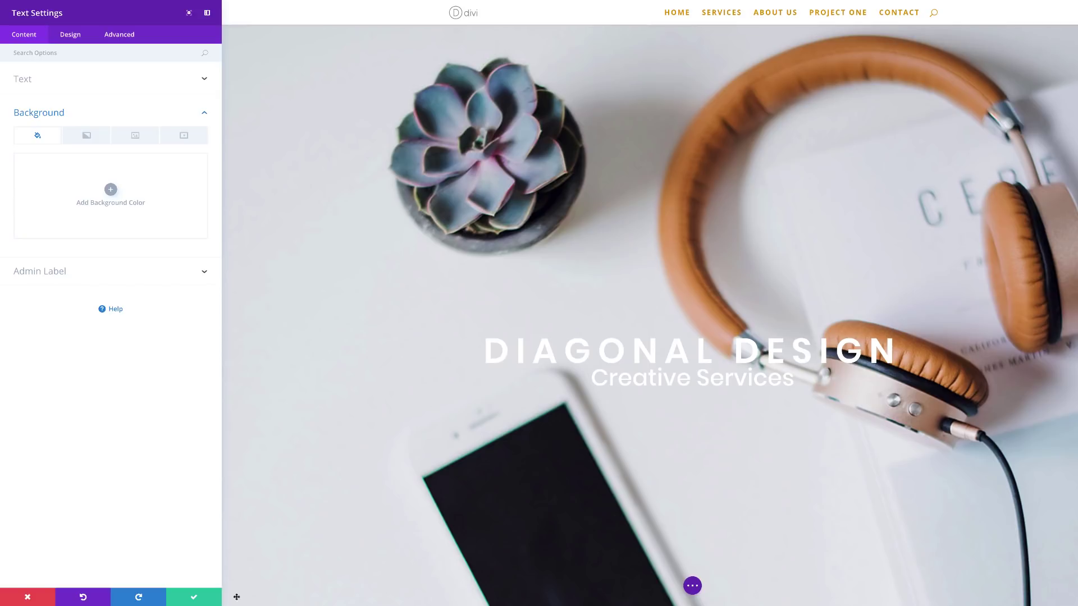
pyautogui.click(190, 599)
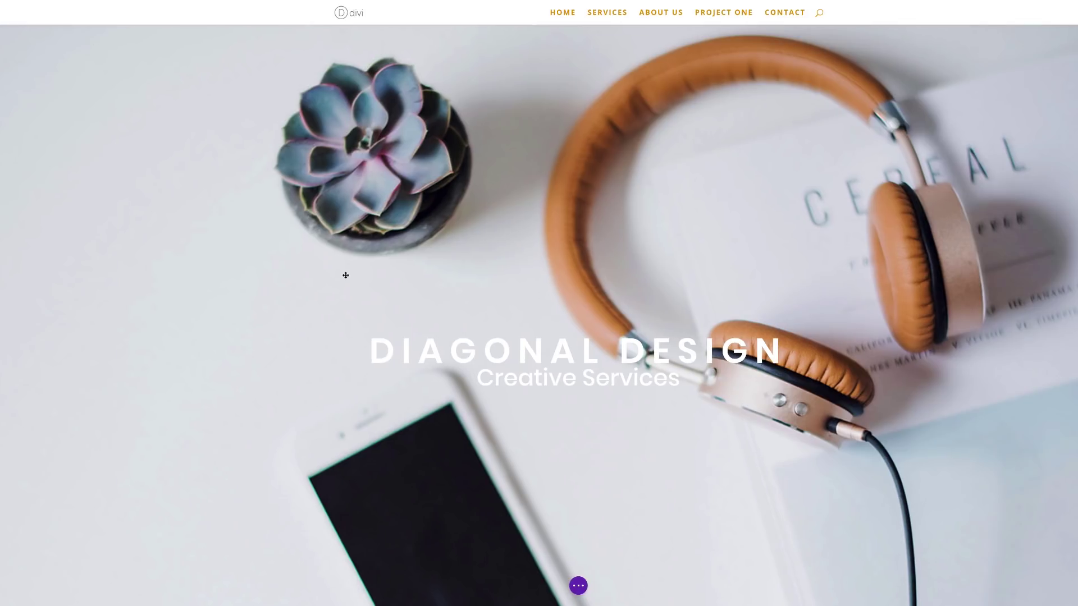
# Step: Set the hero section's background image blend to Multiply and save the section settings
pyautogui.scroll(-3, 345, 275)
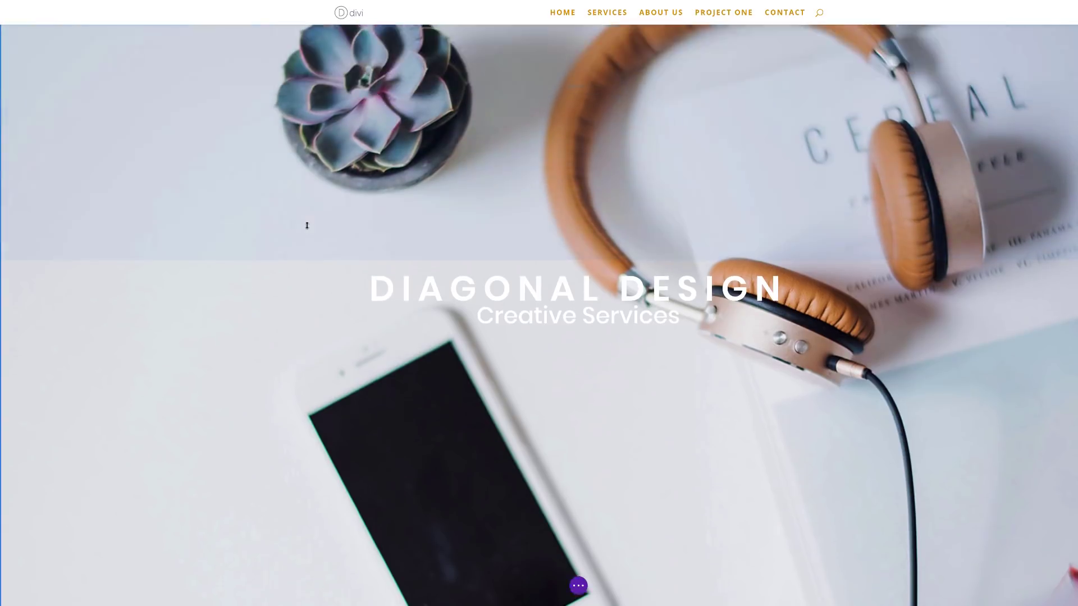
pyautogui.scroll(3, 307, 225)
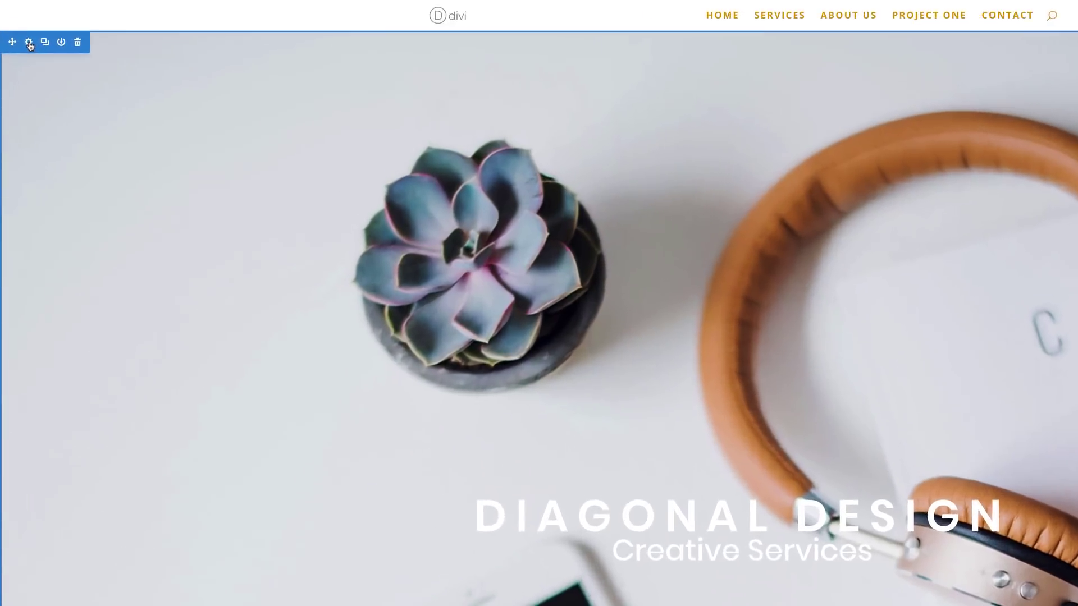
pyautogui.click(30, 43)
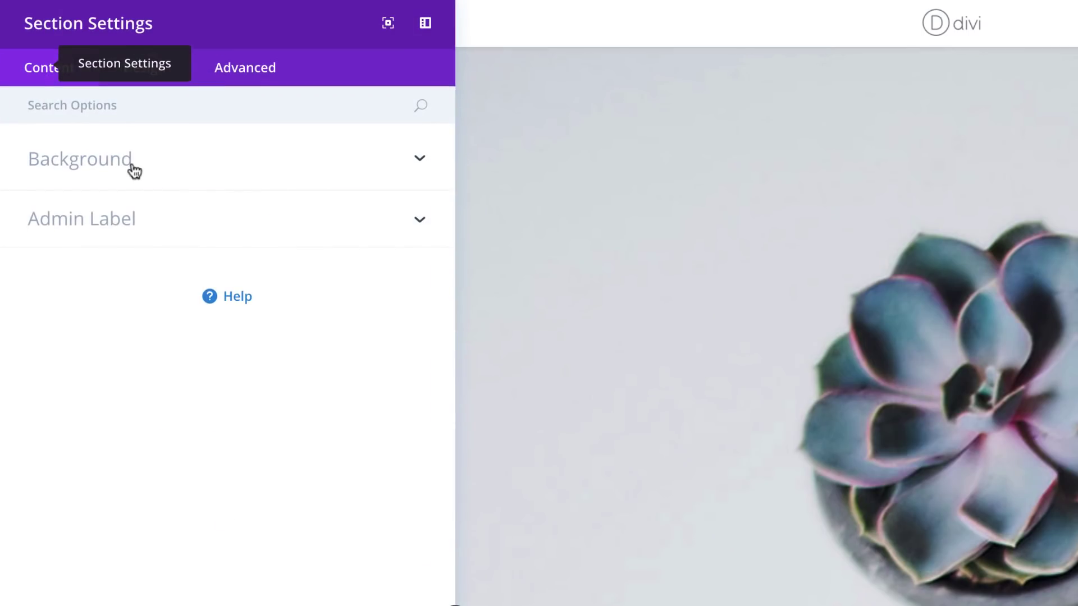
pyautogui.click(135, 171)
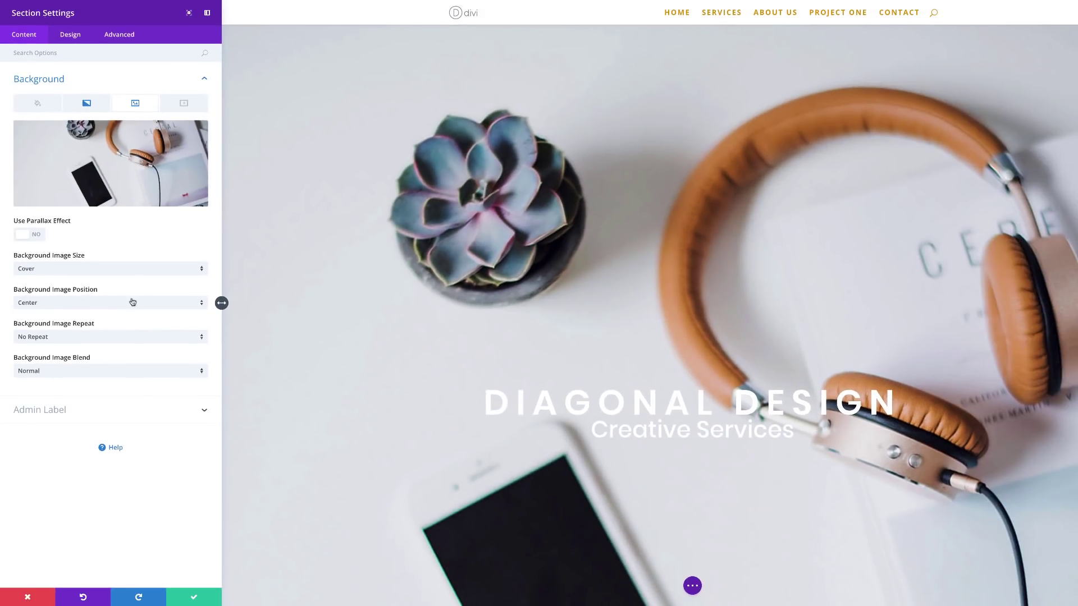
pyautogui.click(135, 375)
pyautogui.click(117, 366)
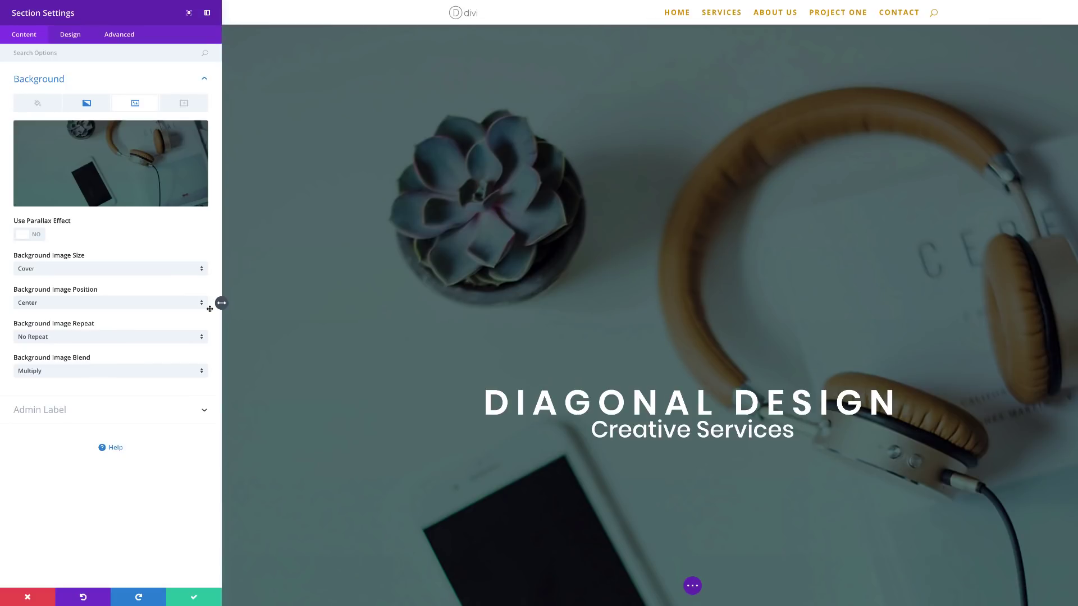
pyautogui.click(194, 599)
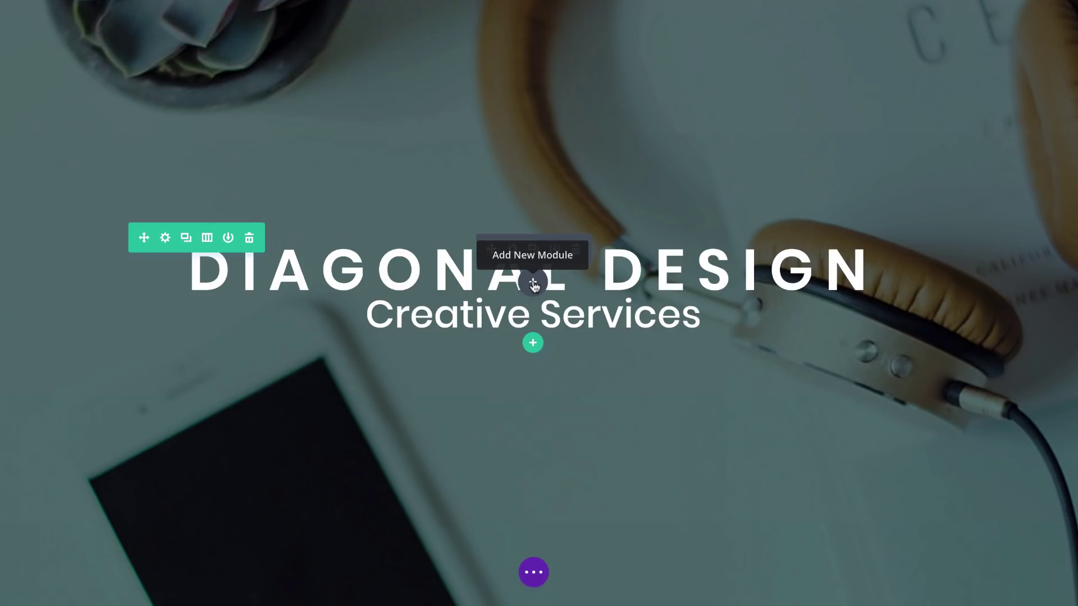
# Step: Add a Button module below the hero's title text and set its alignment to center
pyautogui.click(533, 283)
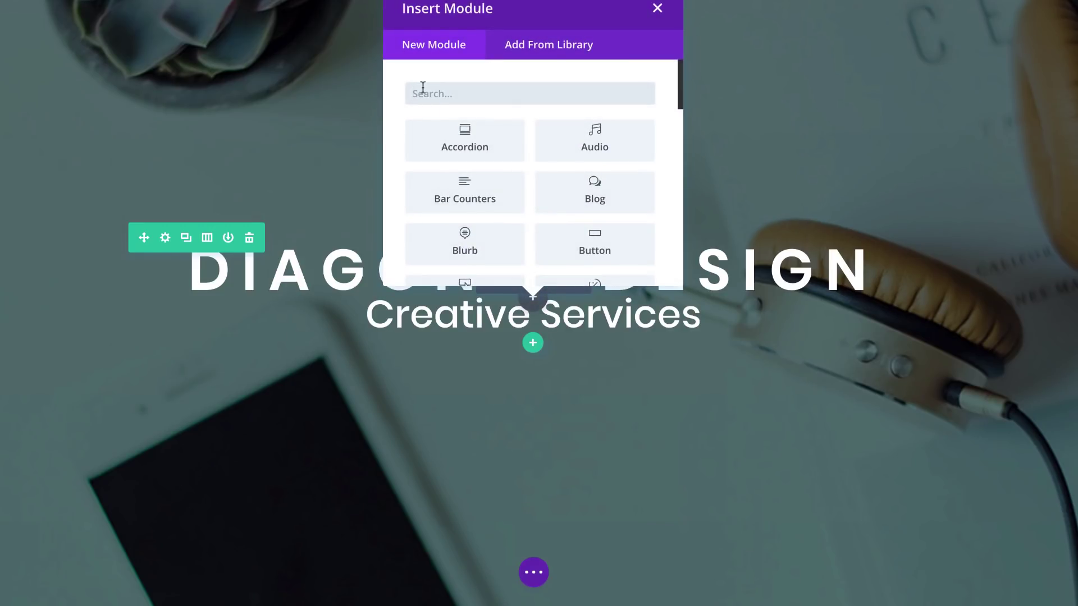
pyautogui.write('butt')
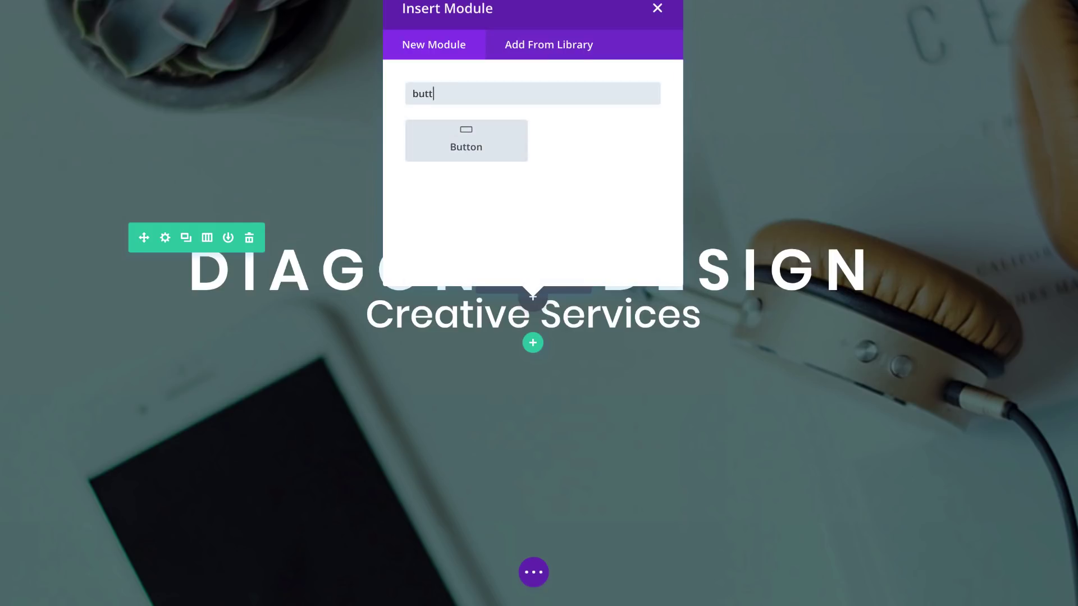
pyautogui.click(475, 145)
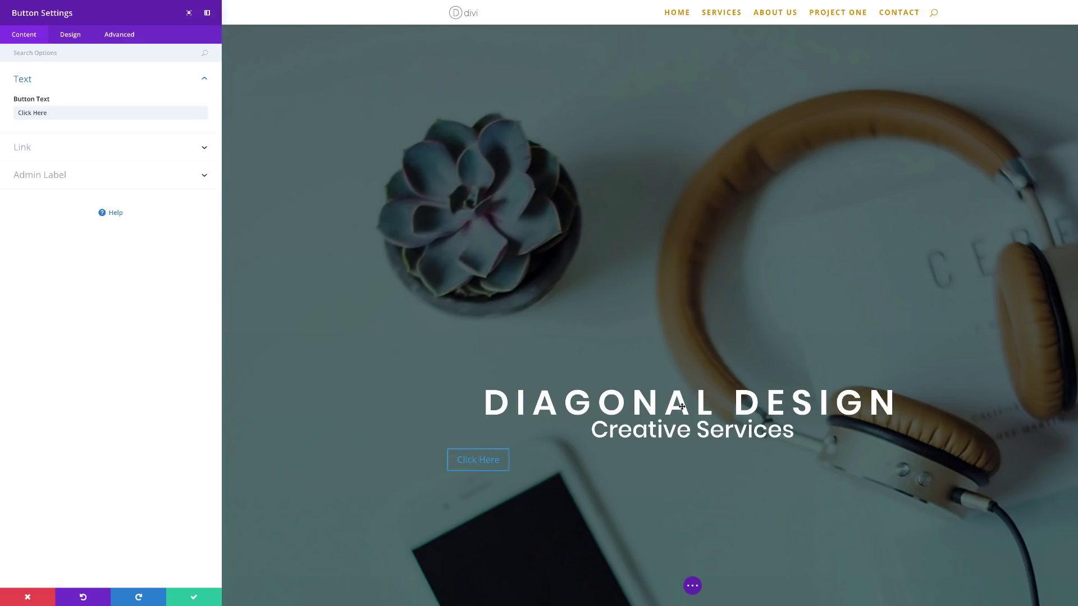
pyautogui.click(79, 39)
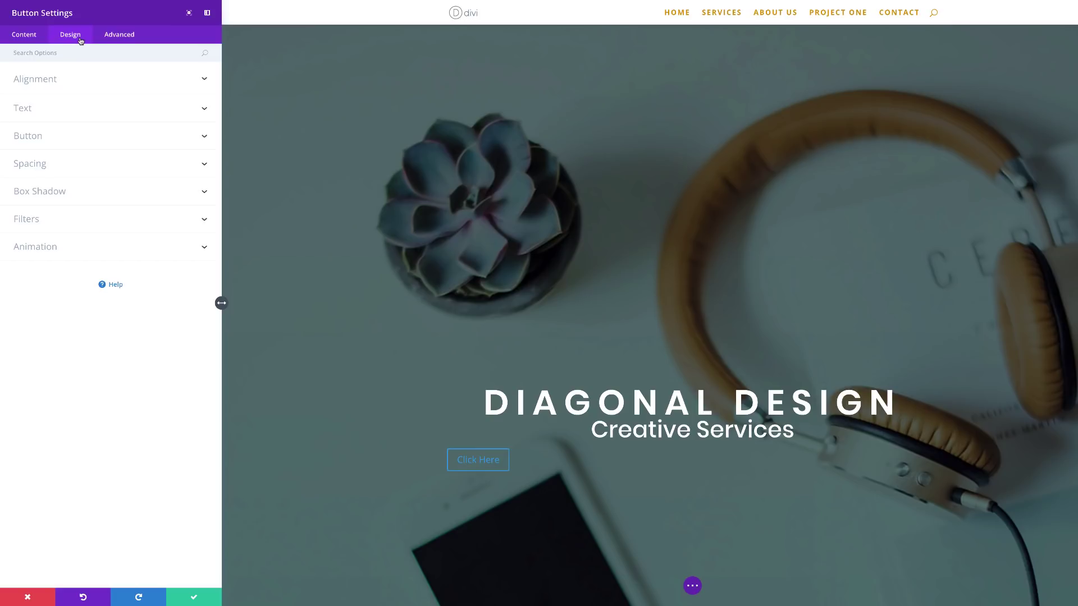
pyautogui.click(42, 80)
pyautogui.click(112, 115)
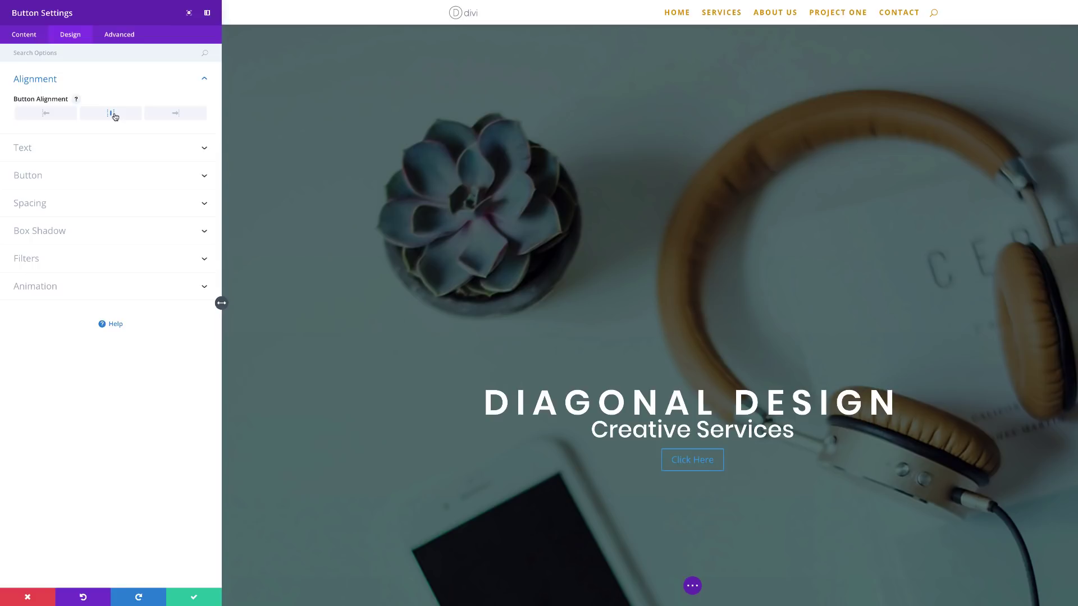
# Step: Enable custom styles for the button and set its text size to 16px and its text color to white
pyautogui.click(49, 177)
pyautogui.click(38, 174)
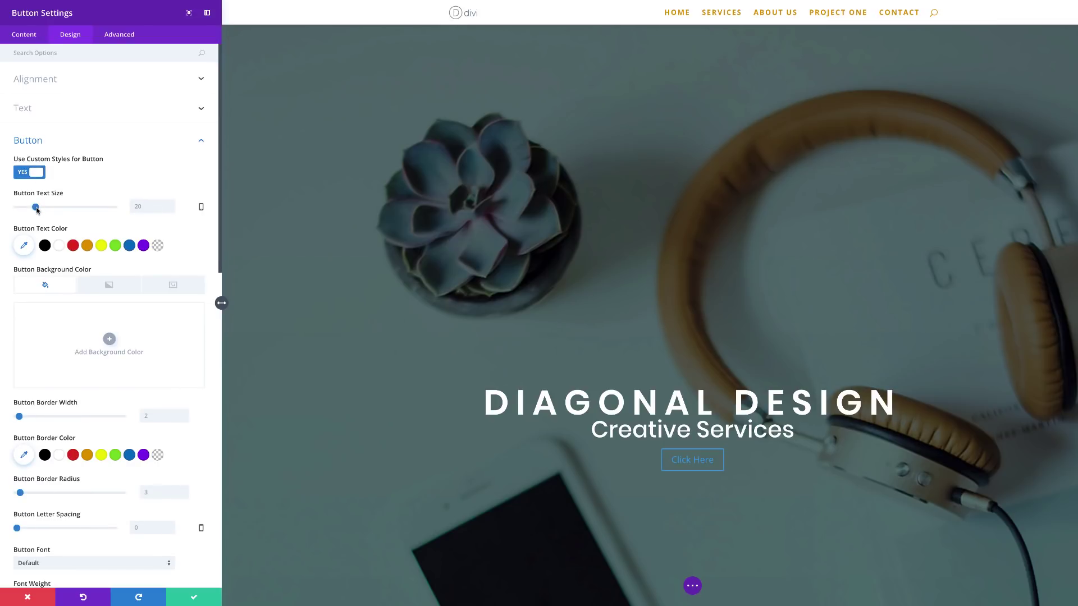
pyautogui.moveTo(35, 207); pyautogui.dragTo(31, 208)
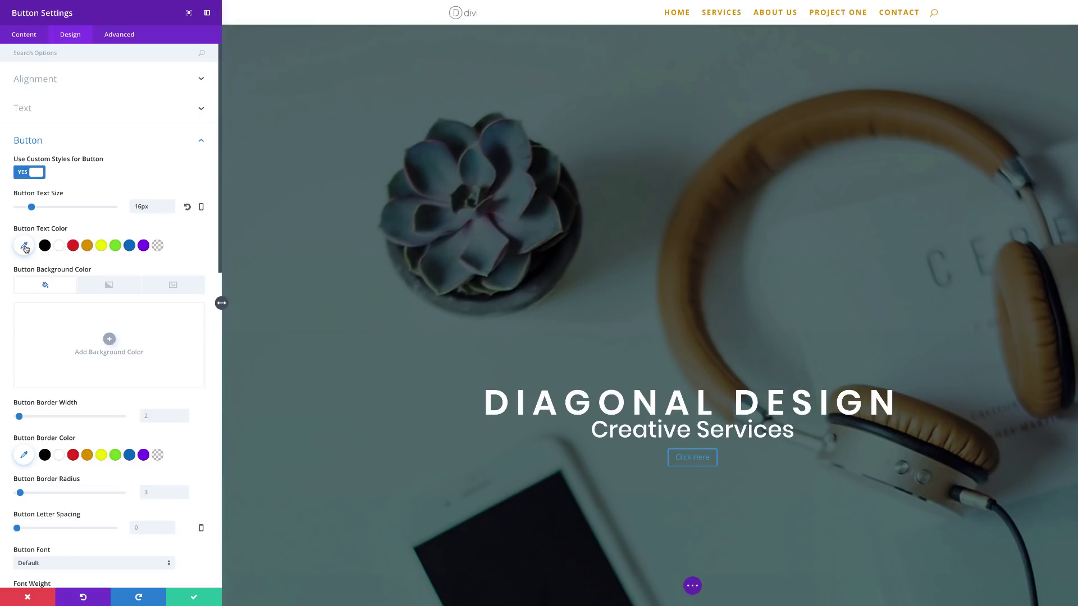
pyautogui.click(59, 247)
# Step: Set the button's border radius to 50px and its font to Poppins
pyautogui.scroll(-2, 168, 348)
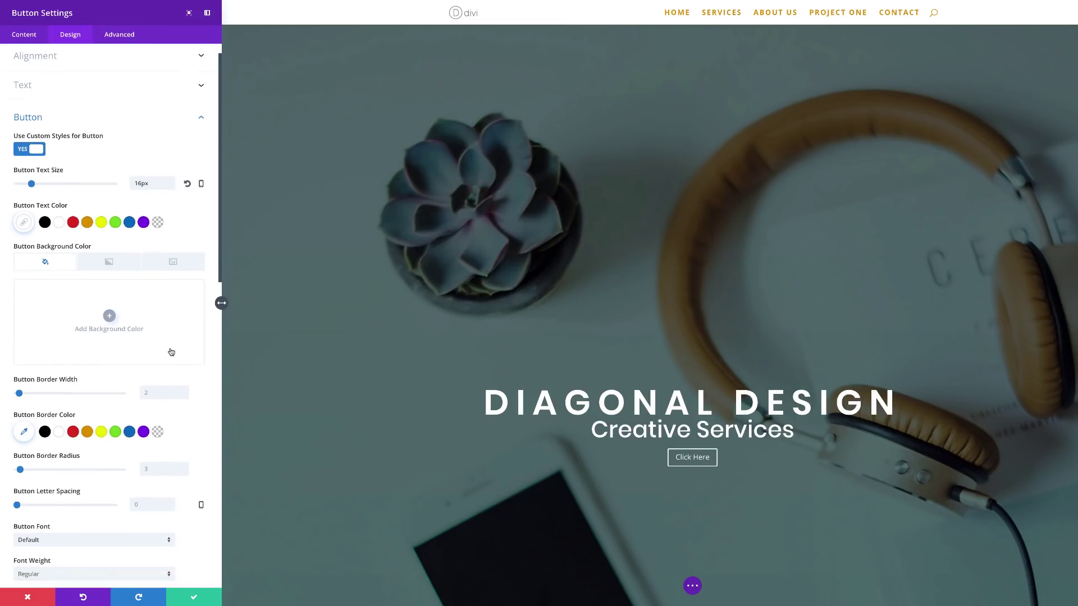
pyautogui.scroll(-3, 171, 351)
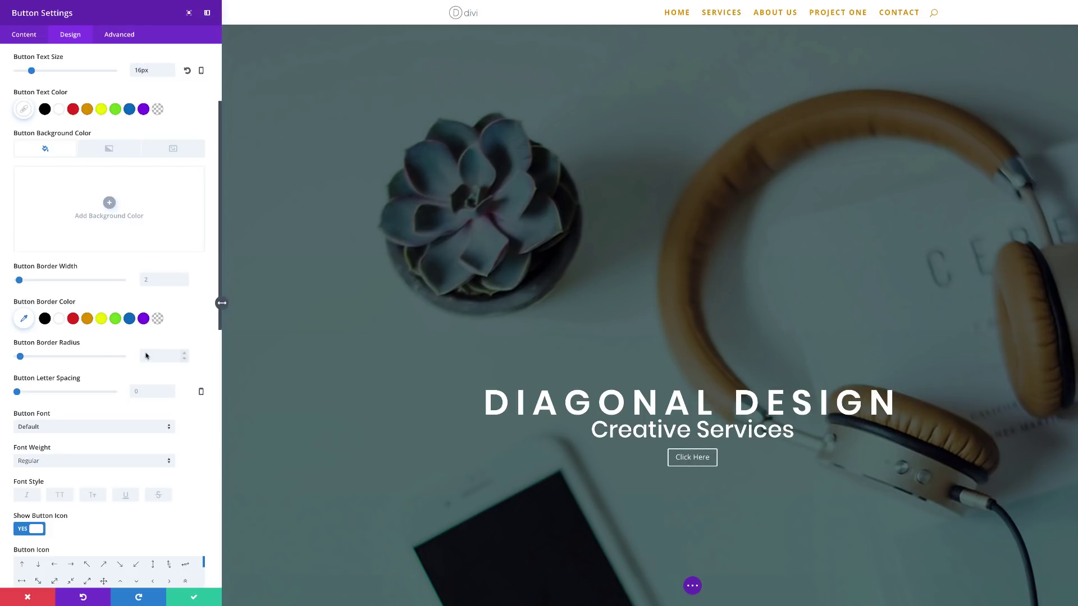
pyautogui.moveTo(21, 358); pyautogui.dragTo(70, 359)
pyautogui.click(73, 430)
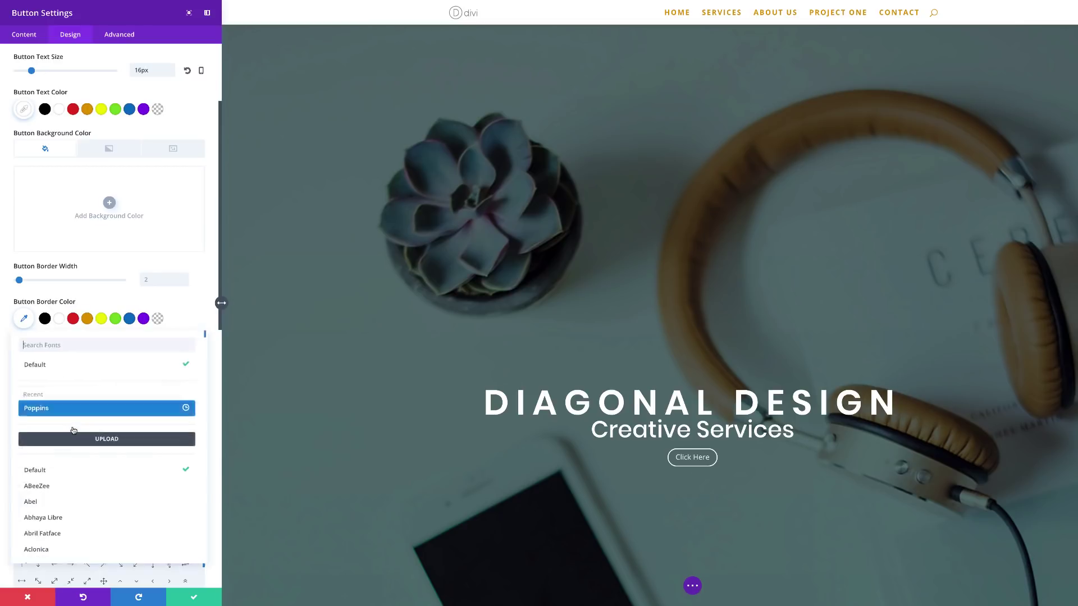
pyautogui.click(58, 409)
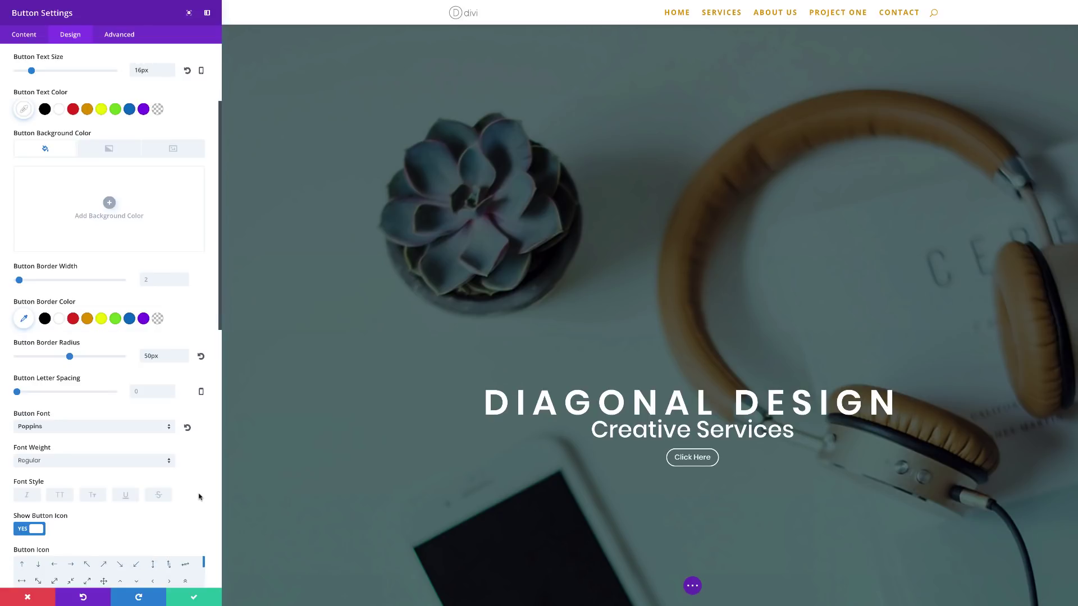
# Step: Set the button's custom padding to 0.2em top and bottom and 1.5em left and right, and save the button settings
pyautogui.scroll(-10, 199, 497)
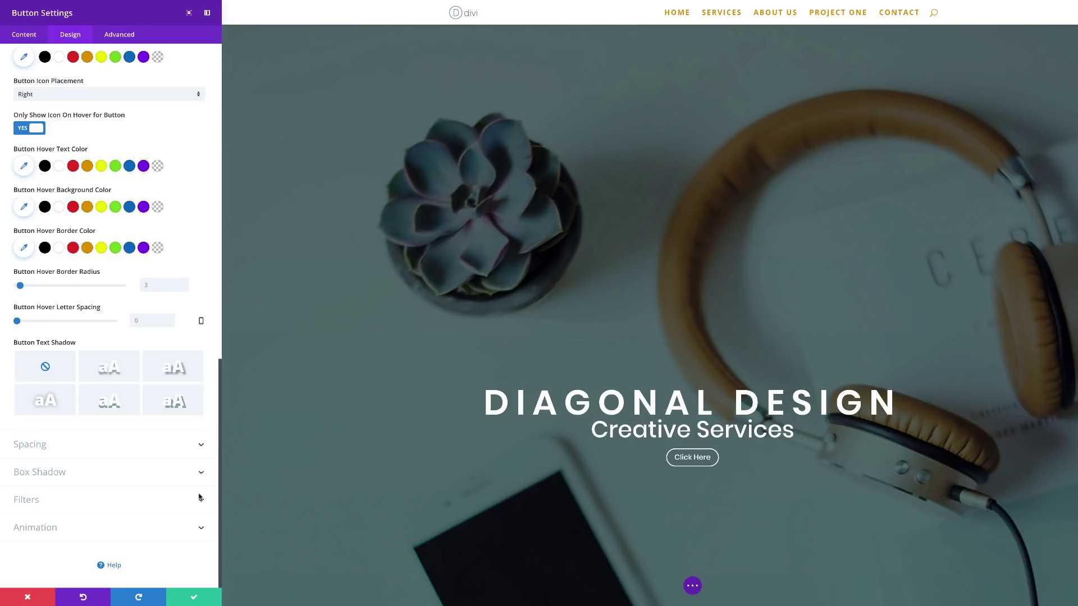
pyautogui.click(40, 446)
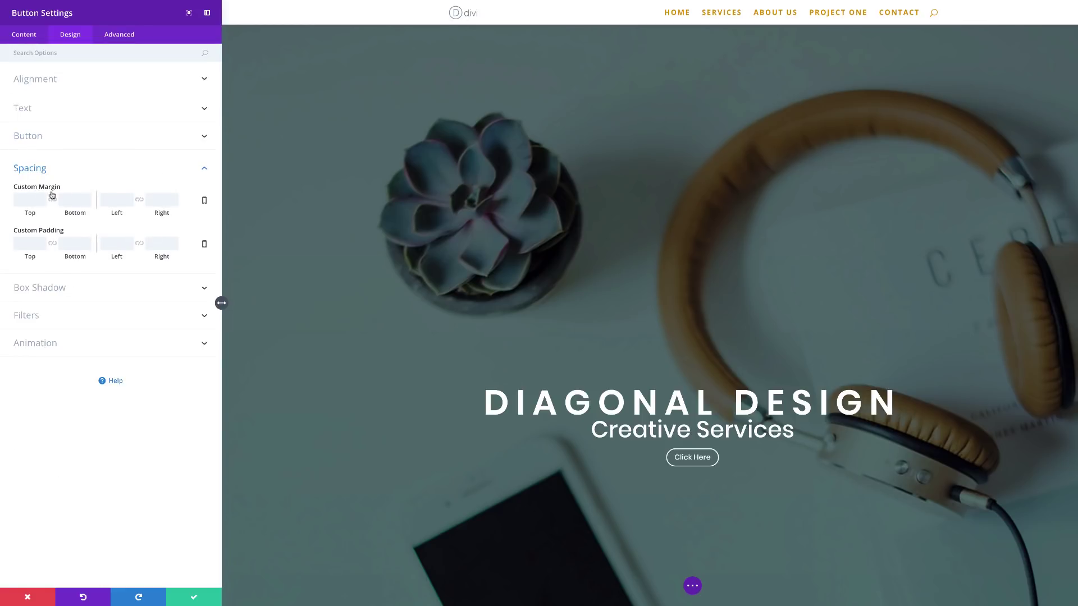
pyautogui.click(53, 244)
pyautogui.click(34, 244)
pyautogui.write('0.2em')
pyautogui.click(104, 265)
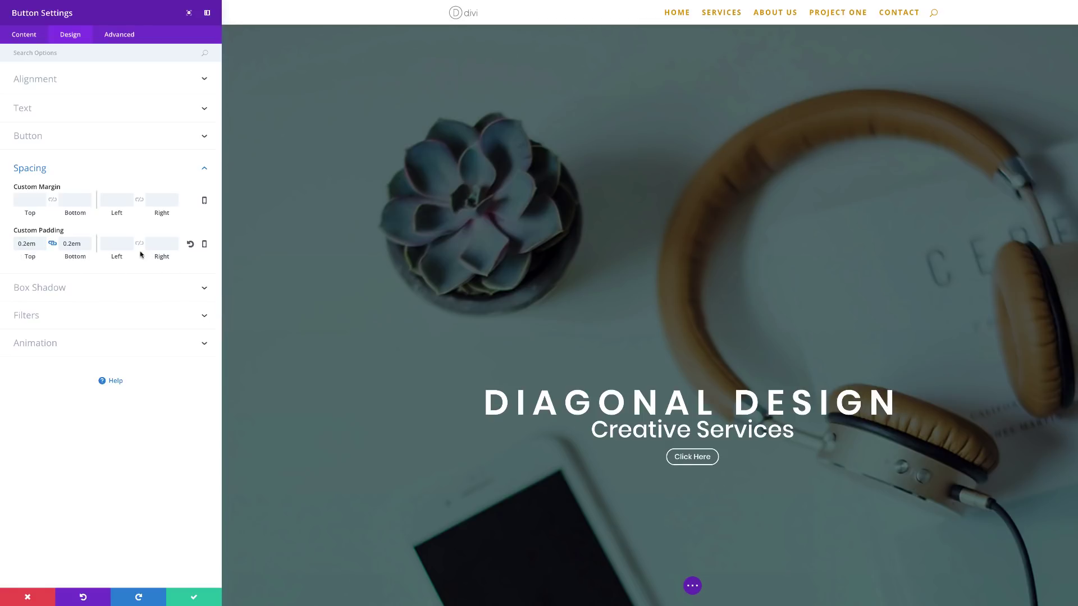
pyautogui.click(139, 244)
pyautogui.click(115, 245)
pyautogui.write('1.5em')
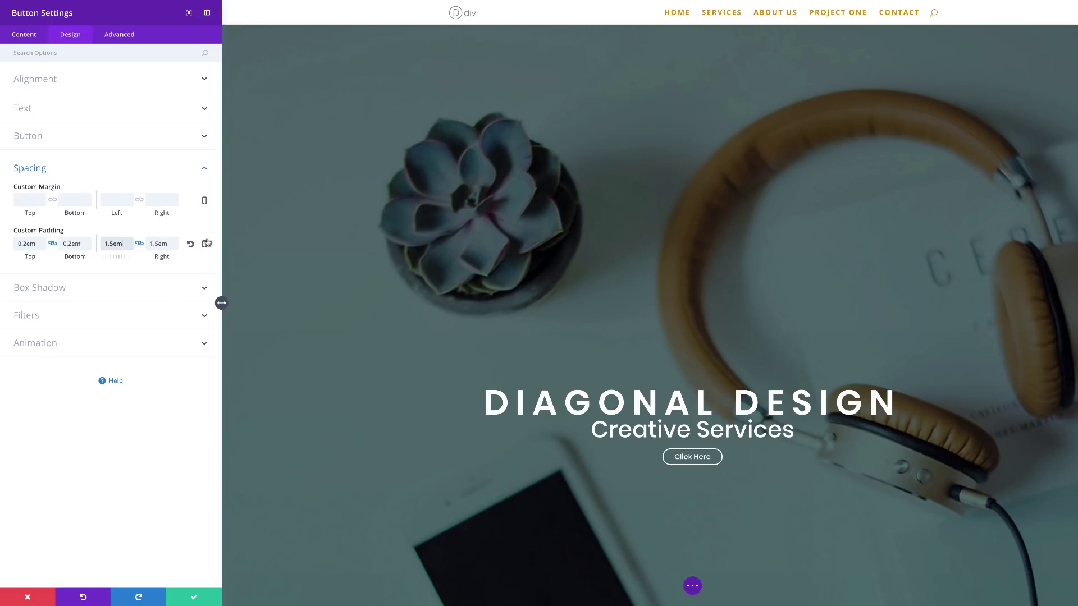
pyautogui.click(195, 599)
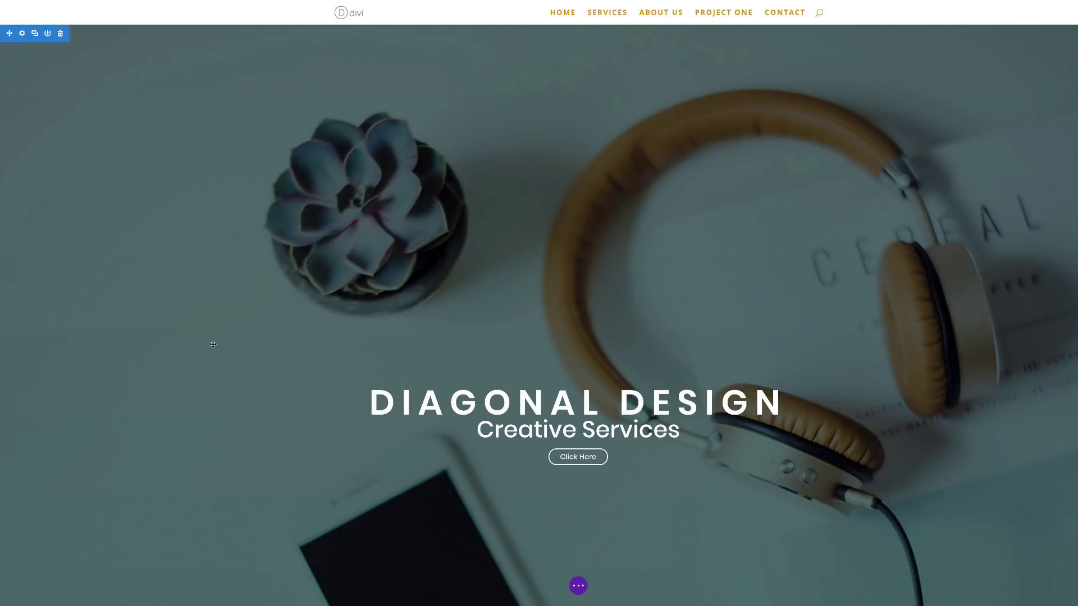
# Step: Add a bottom divider in the single straight slope style to the hero section and flip it horizontally
pyautogui.scroll(-3, 213, 344)
pyautogui.scroll(2, 213, 344)
pyautogui.click(24, 35)
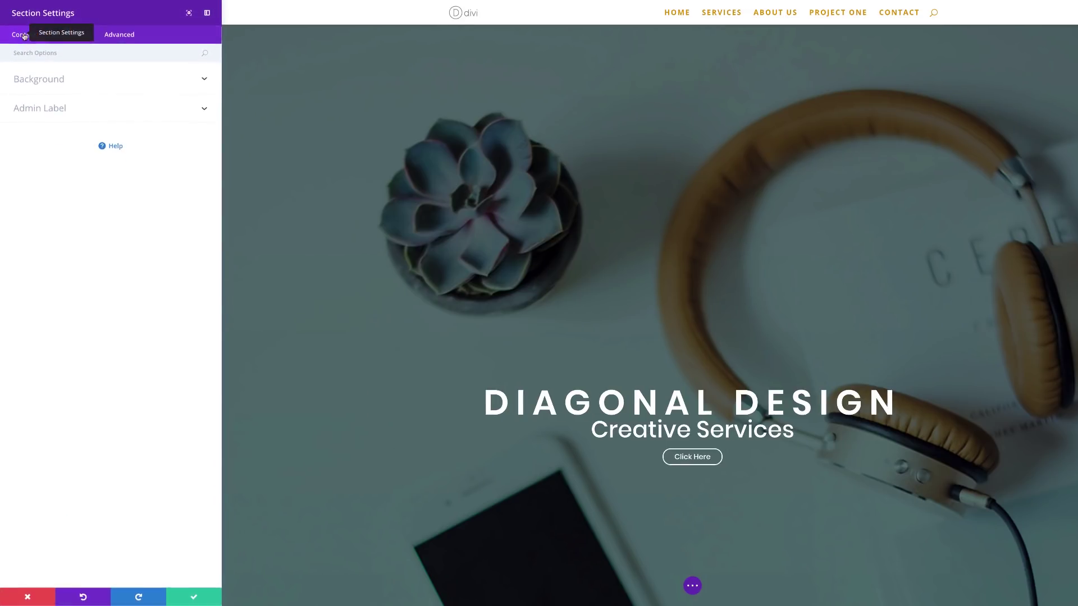
pyautogui.click(70, 36)
pyautogui.click(42, 140)
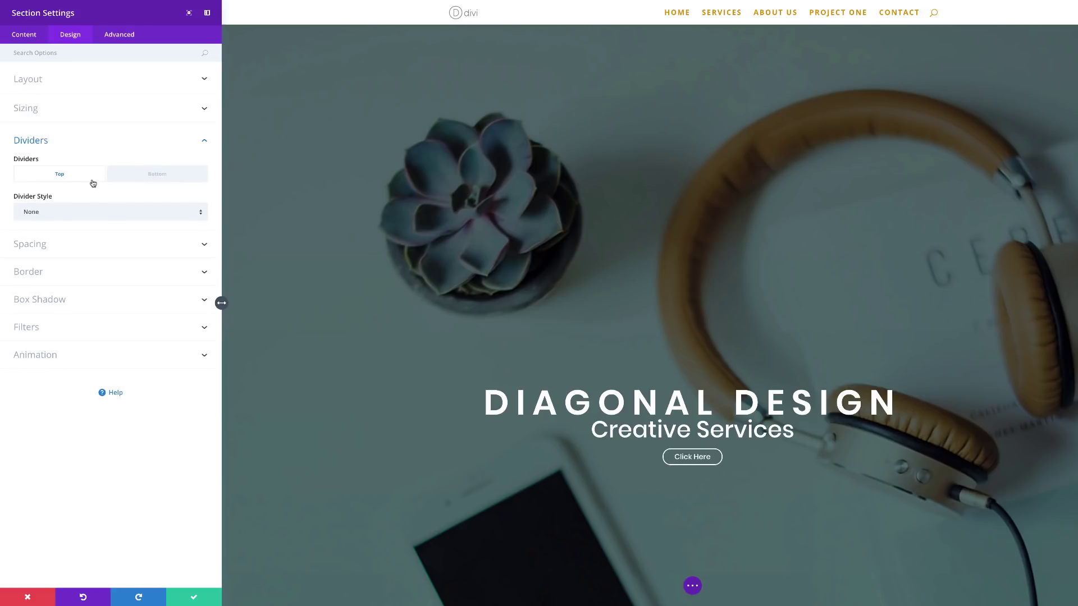
pyautogui.click(157, 177)
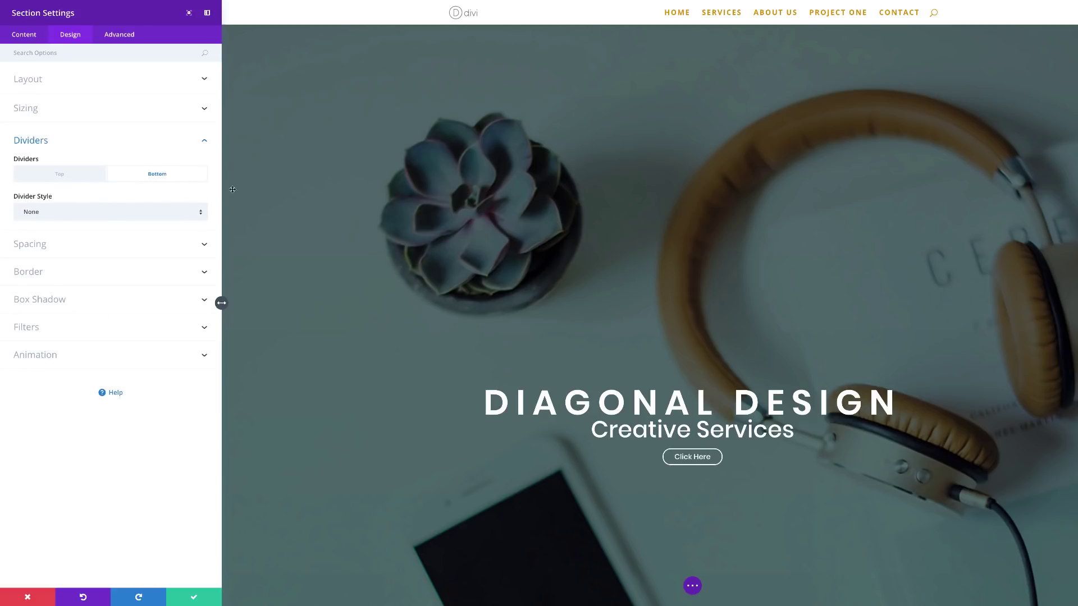
pyautogui.click(103, 214)
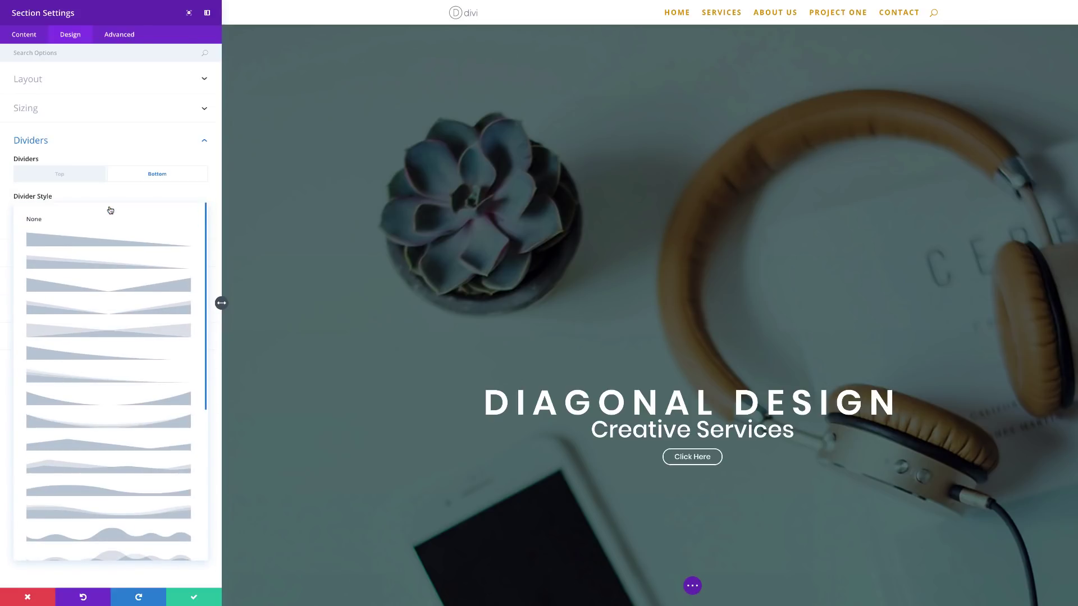
pyautogui.click(79, 241)
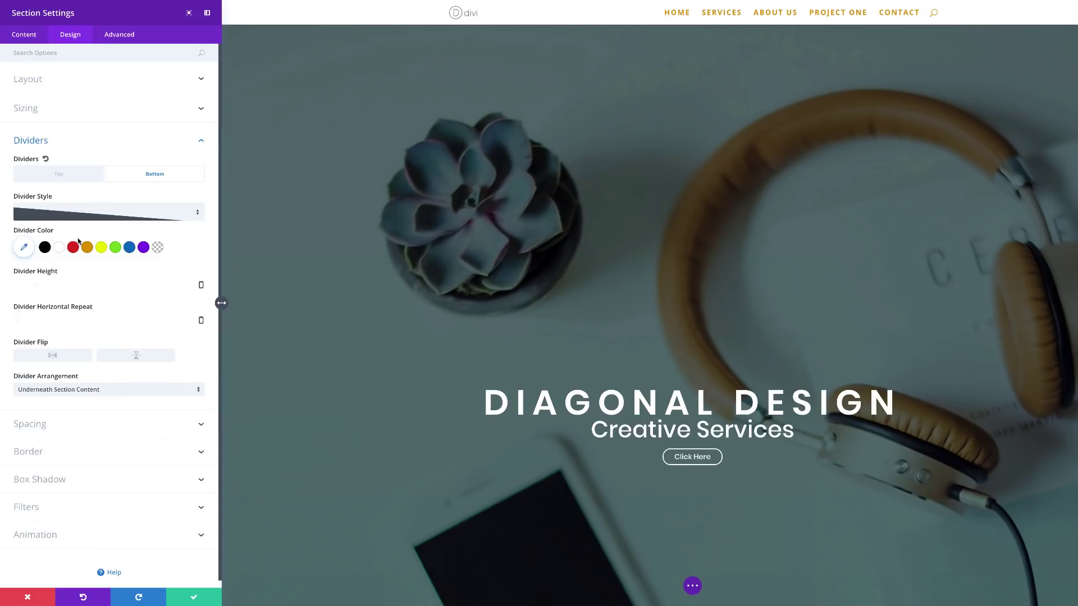
pyautogui.scroll(-7, 495, 303)
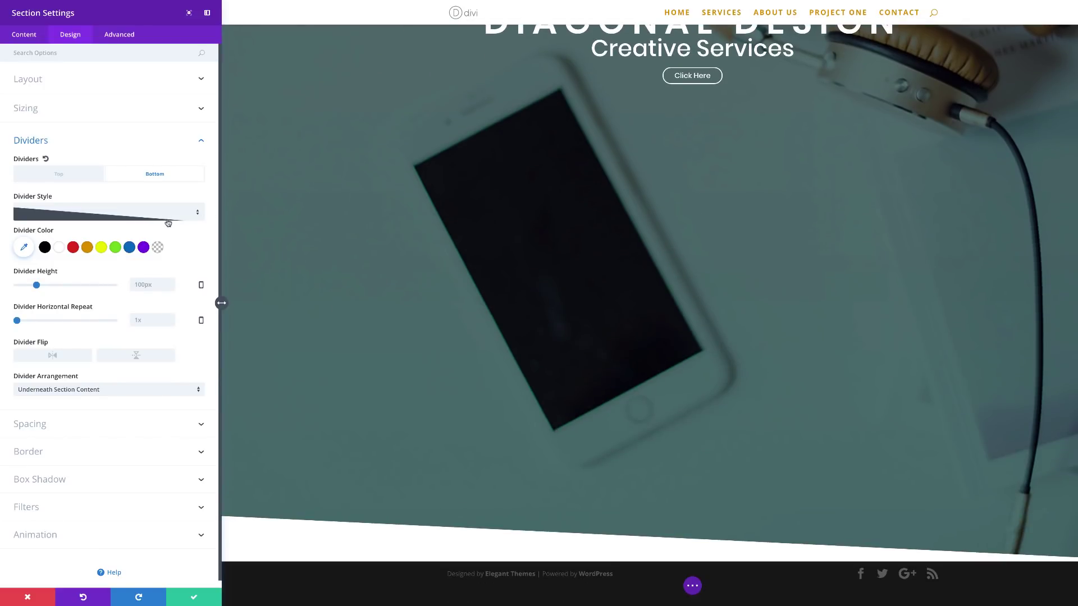
pyautogui.click(52, 357)
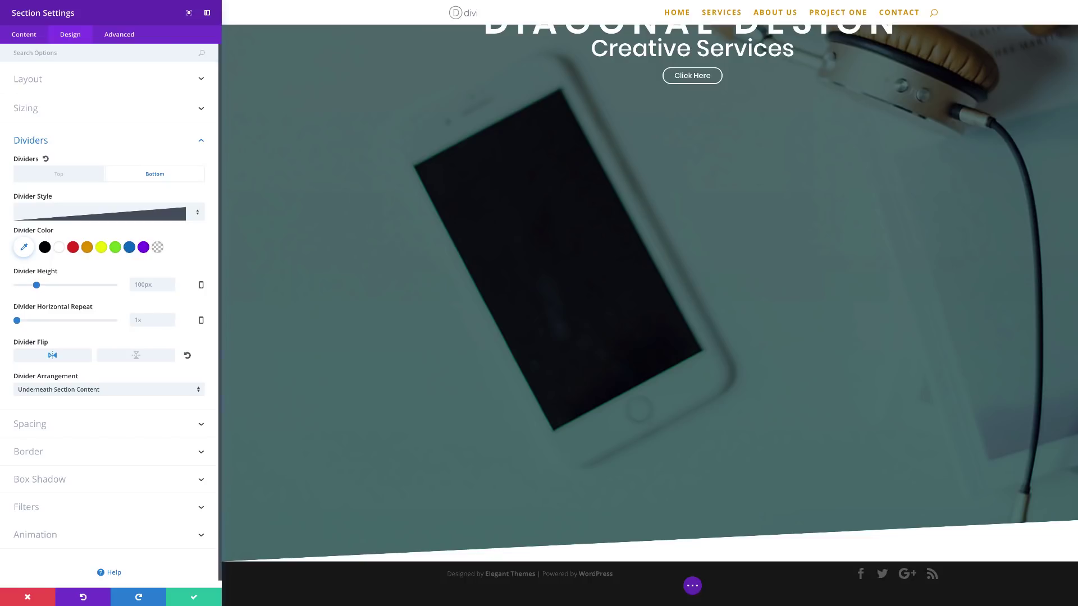
# Step: Set the hero section's bottom divider height to 20vw and its color to white
pyautogui.click(144, 286)
pyautogui.write('20vw')
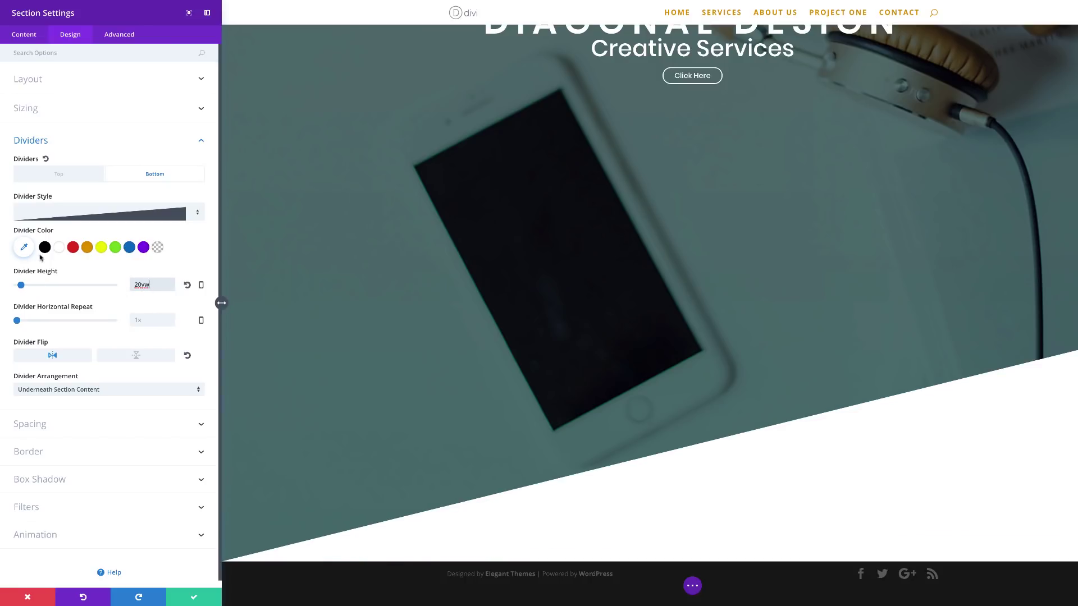
pyautogui.click(60, 250)
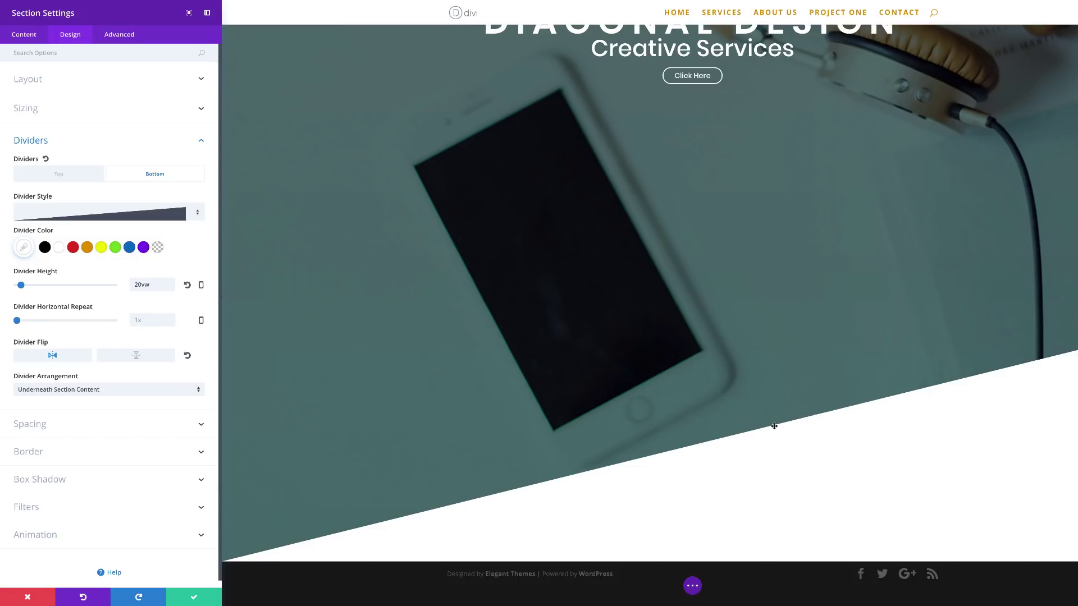
# Step: Reduce the bottom divider's height to 15vw and save the section settings
pyautogui.click(22, 286)
pyautogui.moveTo(22, 289); pyautogui.dragTo(20, 288)
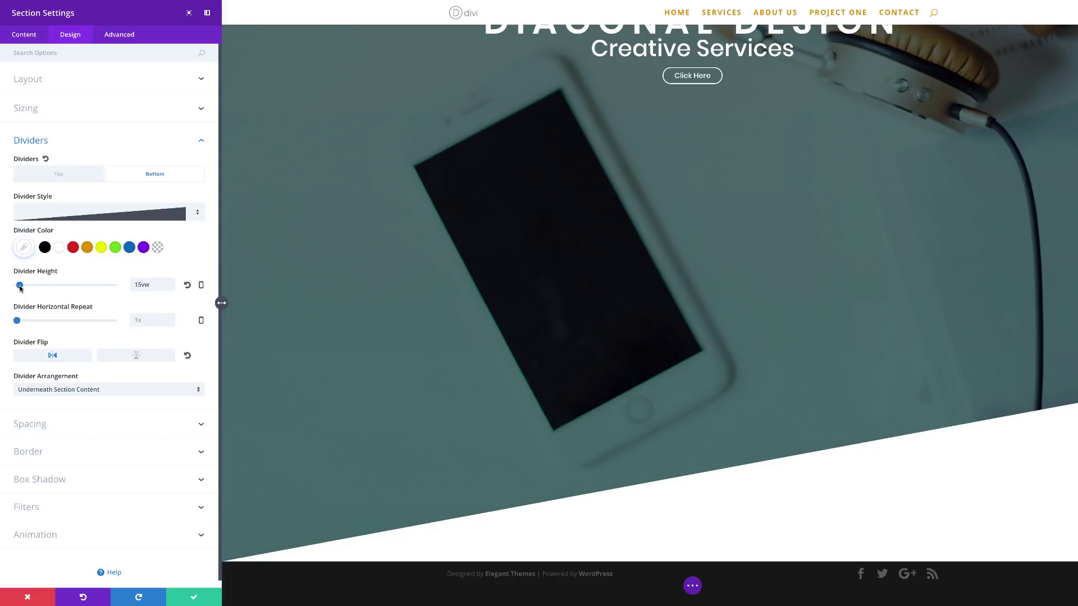
pyautogui.click(193, 599)
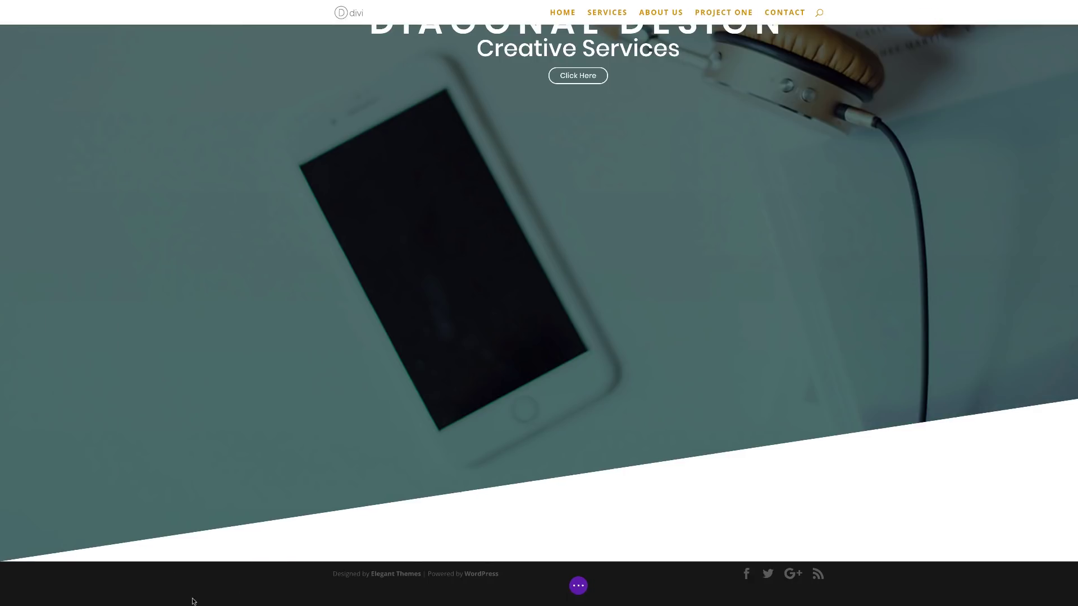
pyautogui.scroll(7, 194, 601)
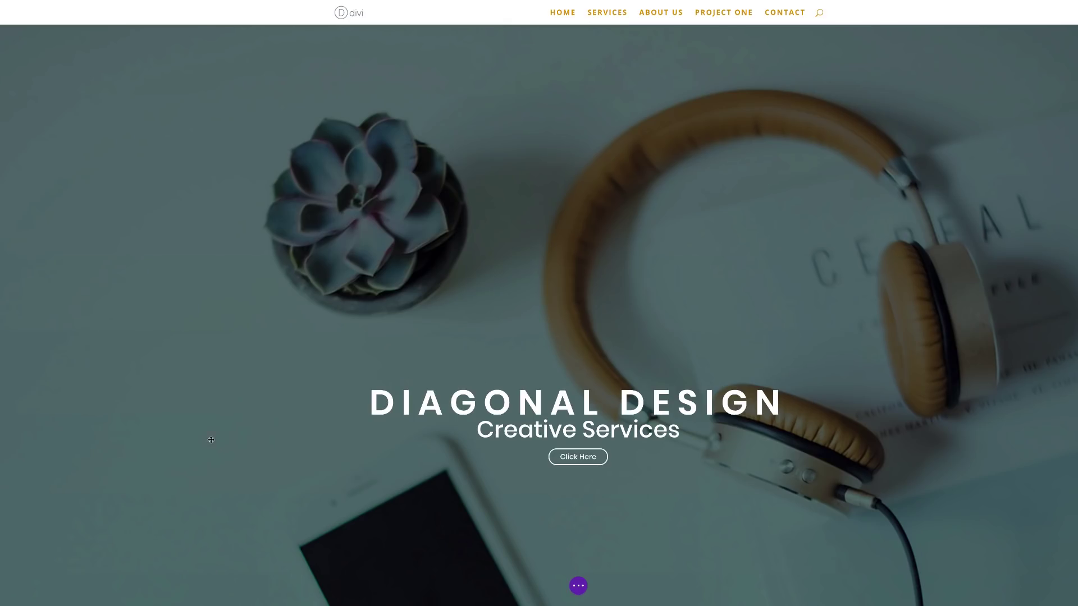
# Step: Add a regular section with a single-column row below the hero section, without inserting a module
pyautogui.scroll(-7, 211, 440)
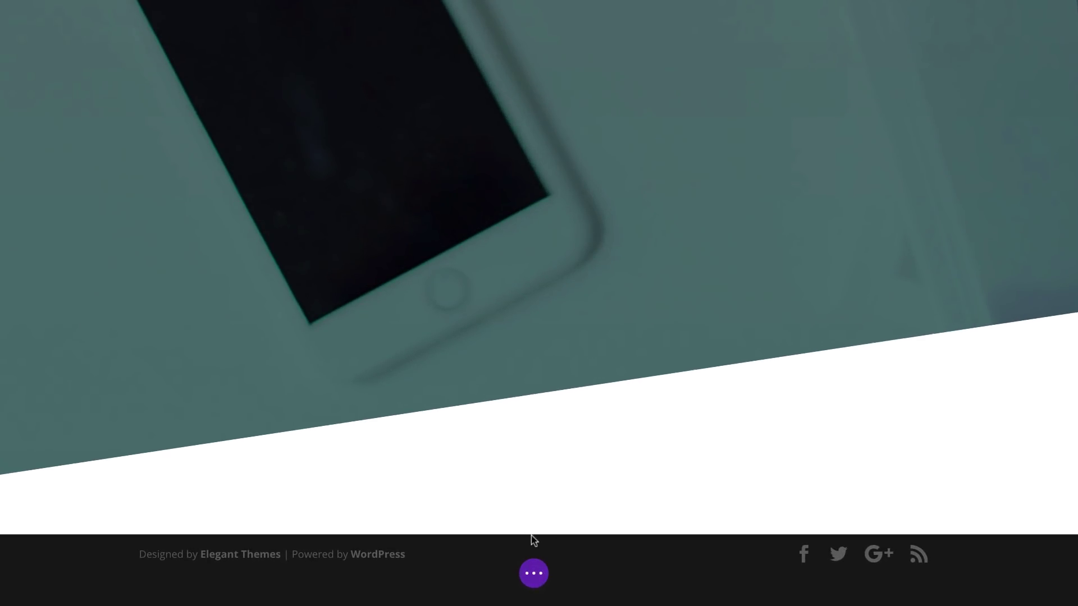
pyautogui.click(532, 534)
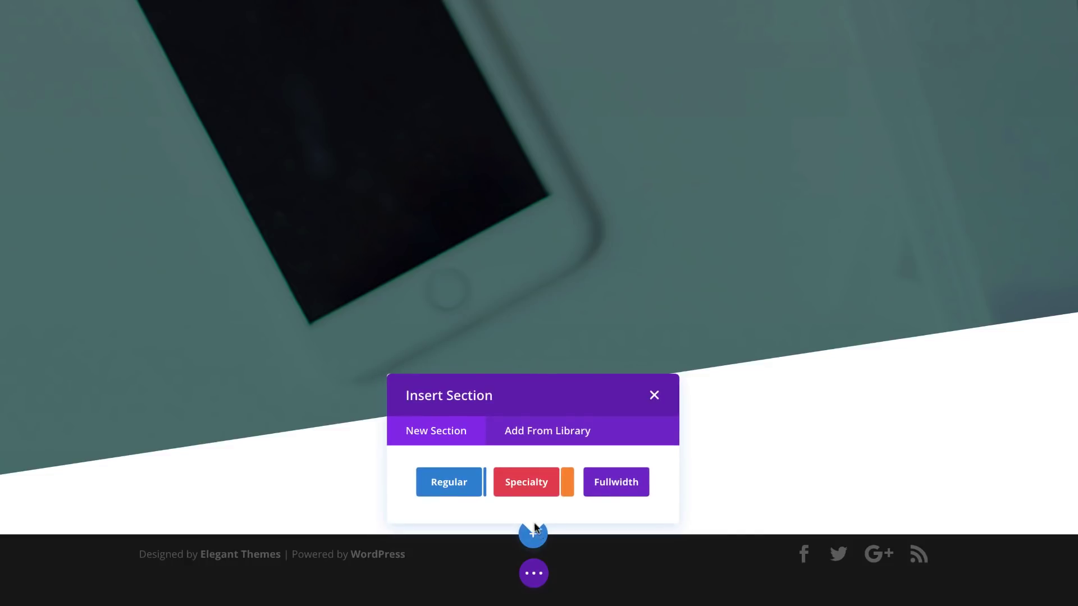
pyautogui.click(450, 488)
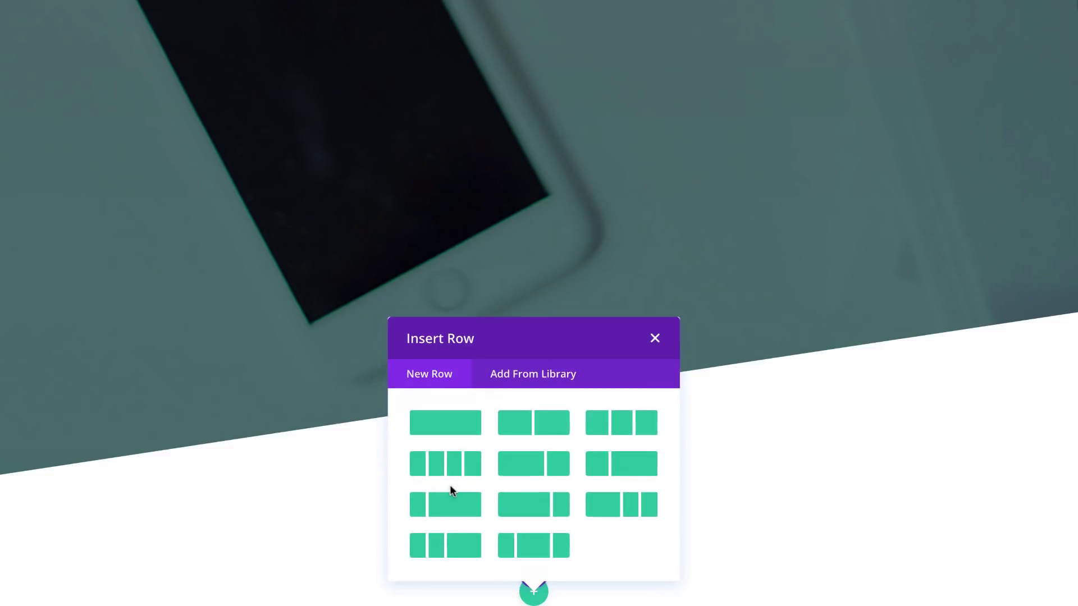
pyautogui.click(468, 432)
pyautogui.click(650, 354)
# Step: Insert a Text module into the new section's single-column row
pyautogui.scroll(-3, 601, 356)
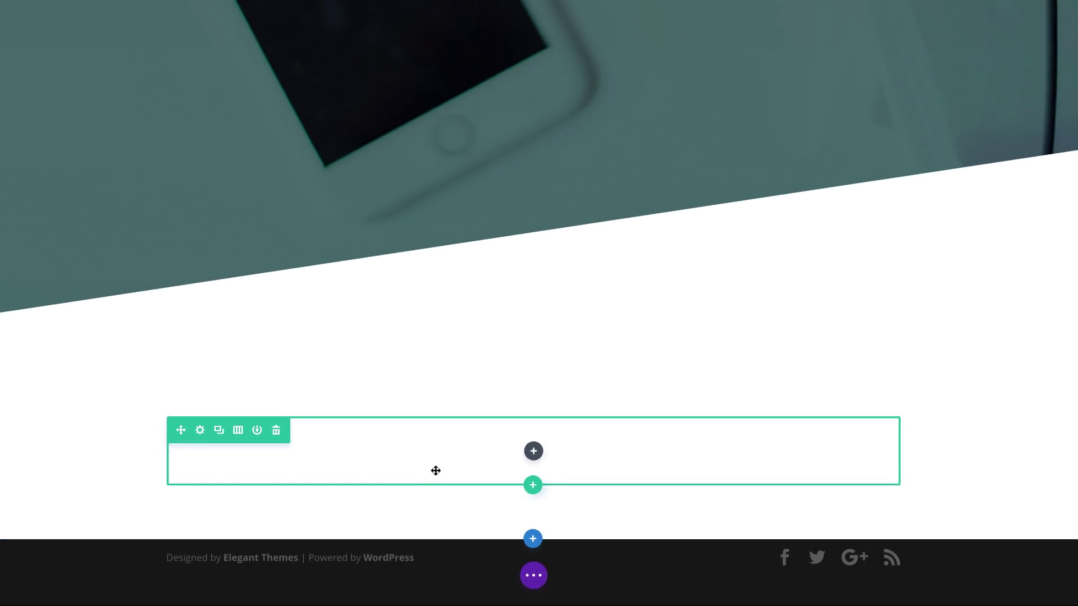
pyautogui.click(533, 451)
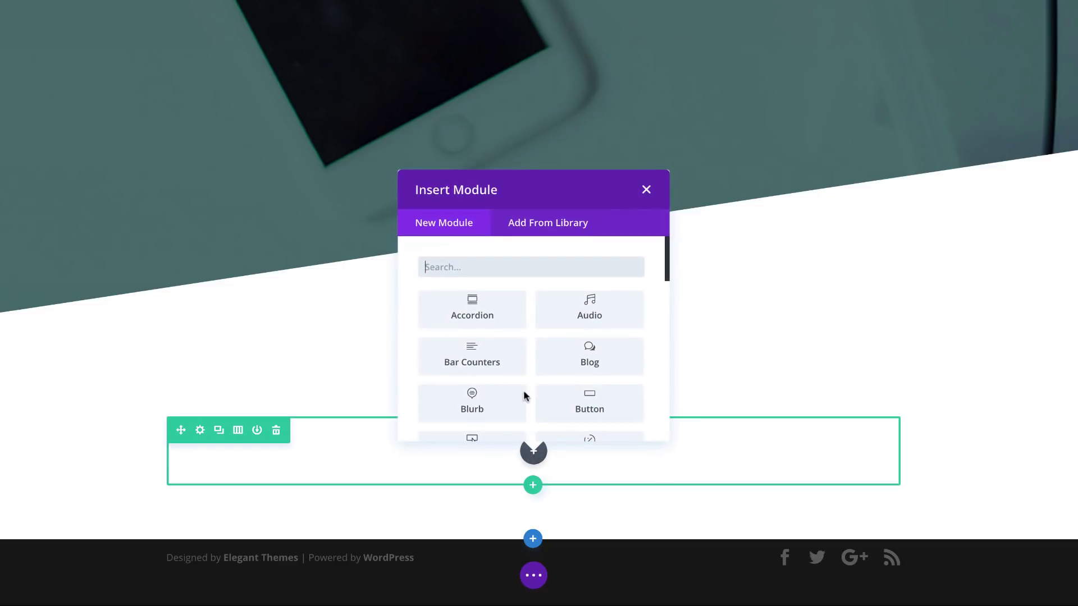
pyautogui.write('text')
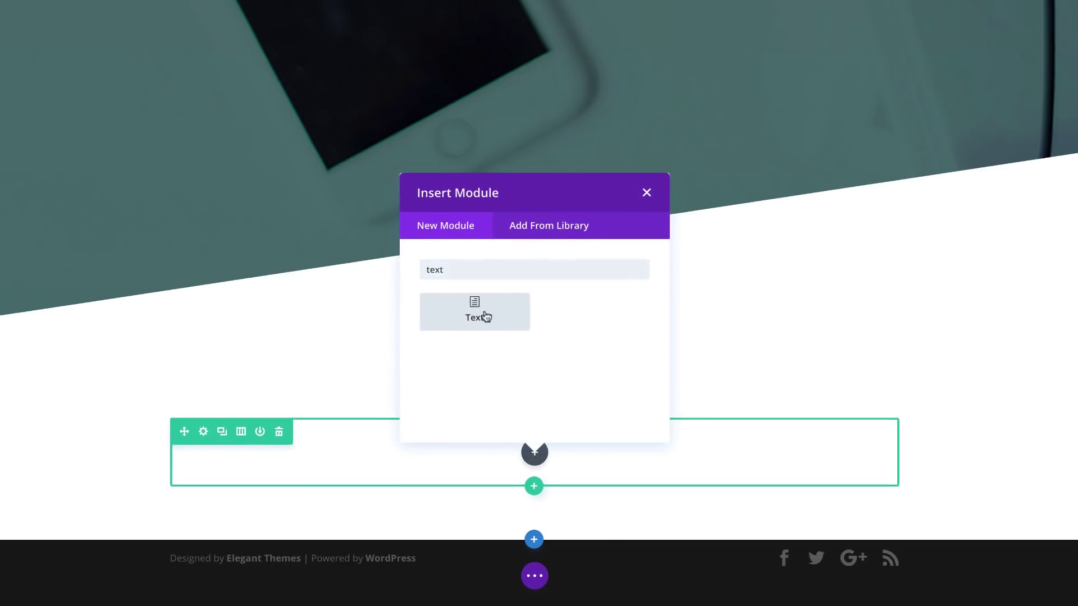
pyautogui.click(486, 317)
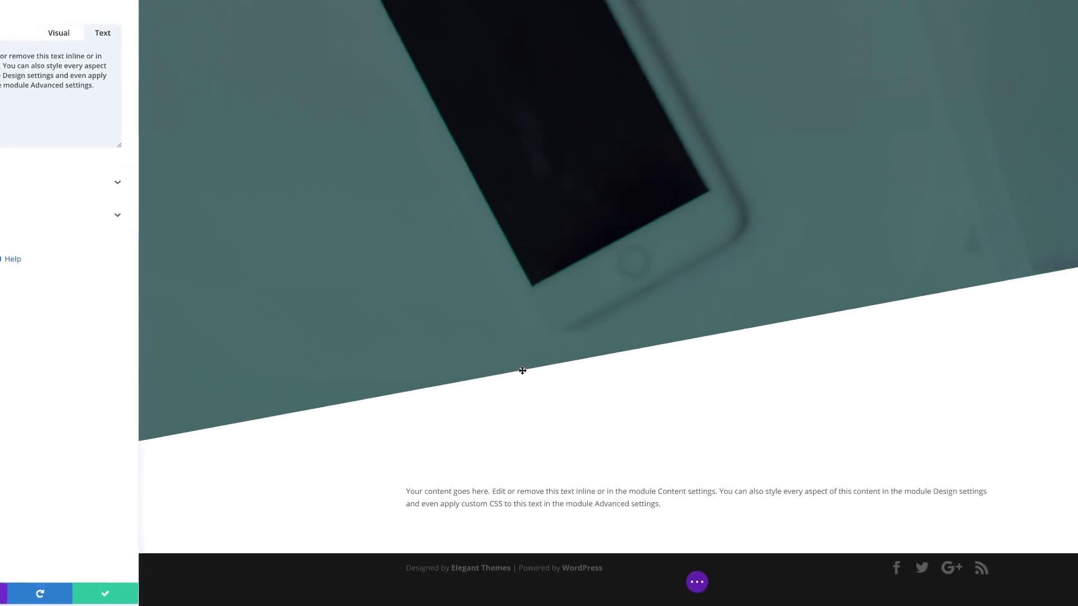
# Step: Replace the Text module's placeholder content with an H2 heading "About US" followed by two placeholder paragraphs, and save the module
pyautogui.moveTo(188, 167); pyautogui.dragTo(19, 137)
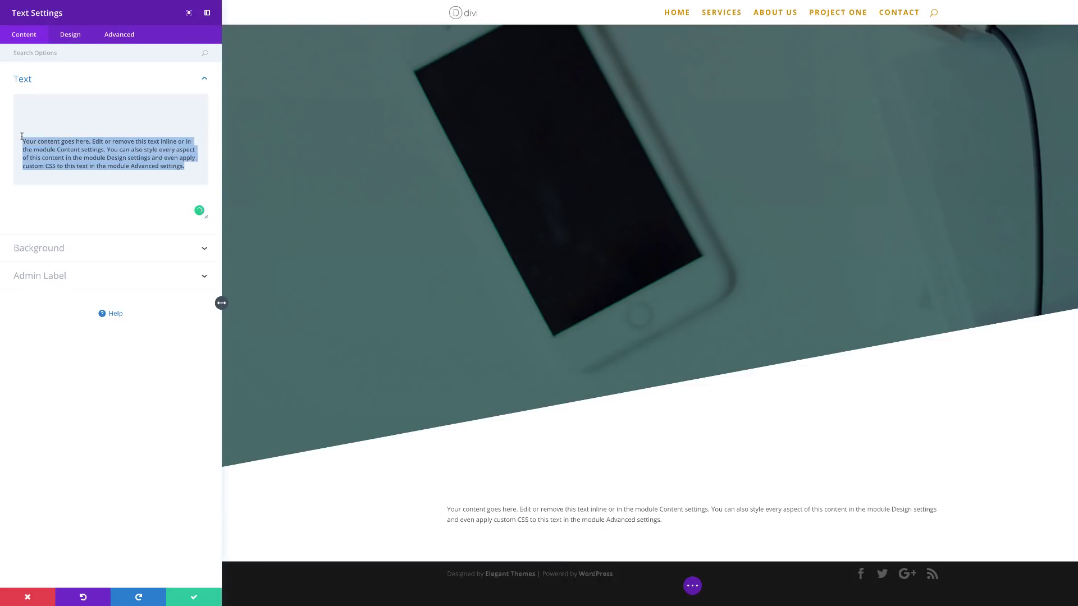
pyautogui.hotkey('ctrl', 'v')
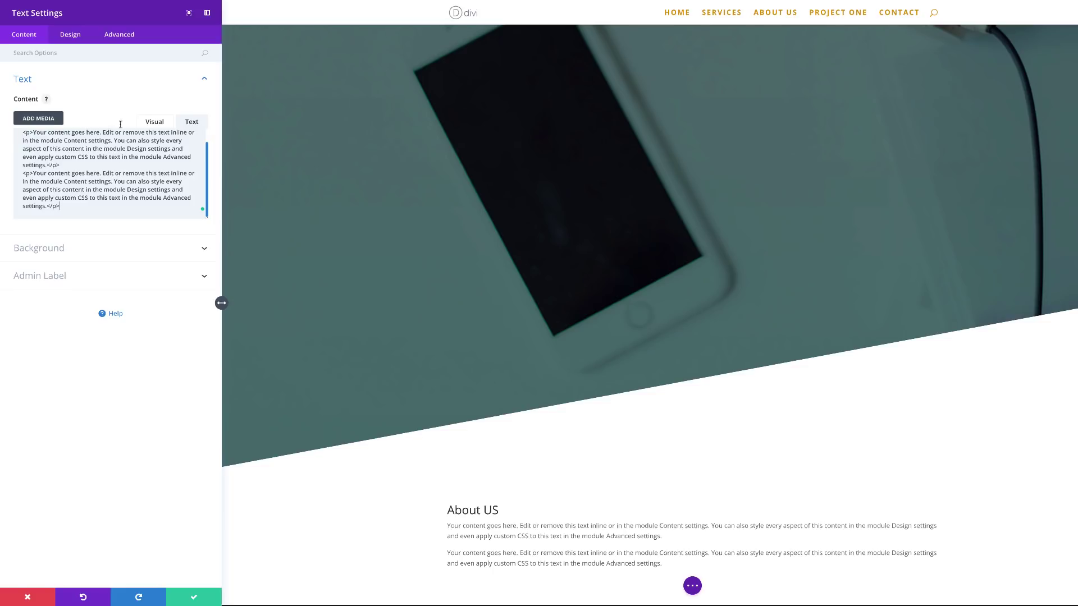
pyautogui.click(196, 596)
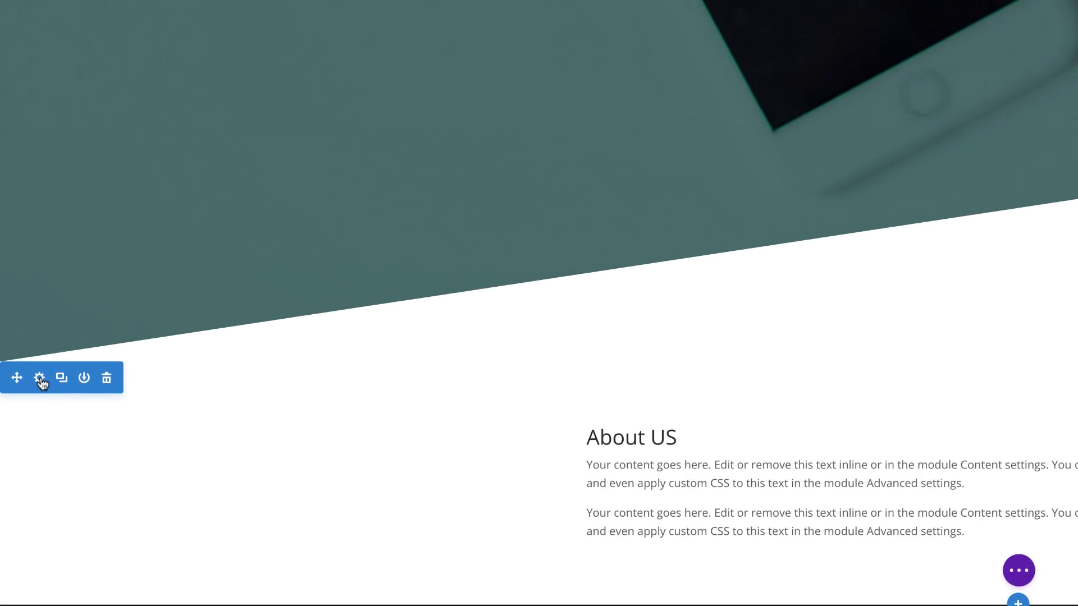
# Step: Set the About US section's linked top and bottom custom padding to 15vw and save the section settings
pyautogui.click(40, 379)
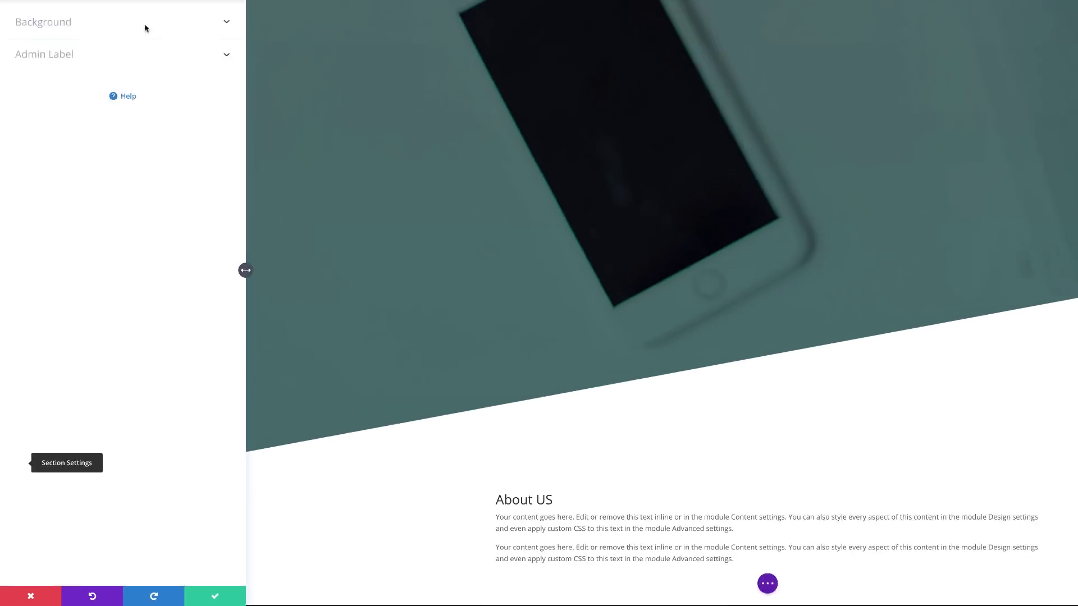
pyautogui.click(78, 36)
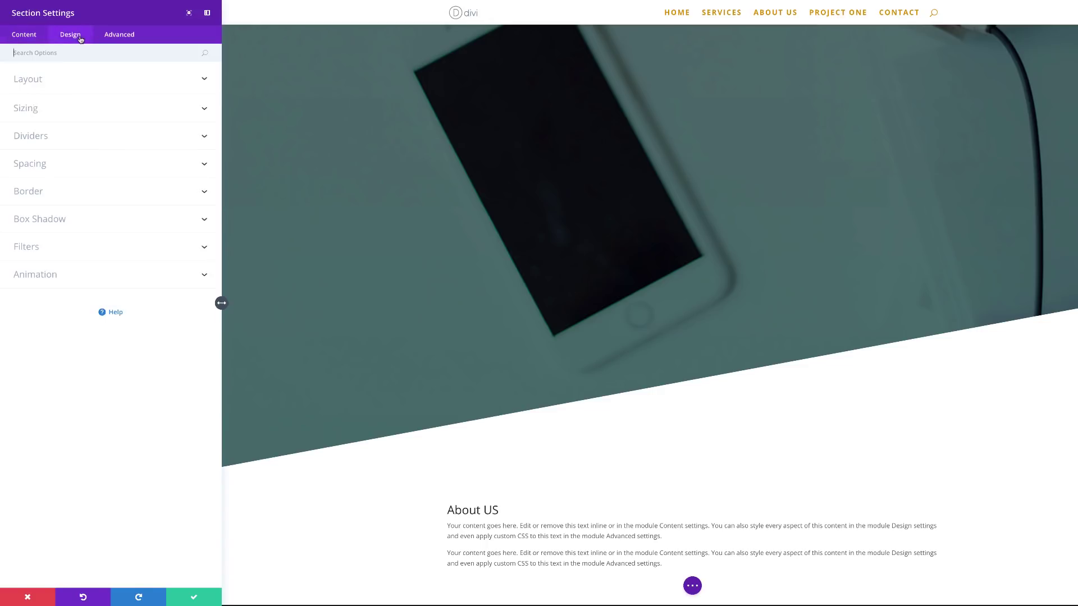
pyautogui.click(43, 167)
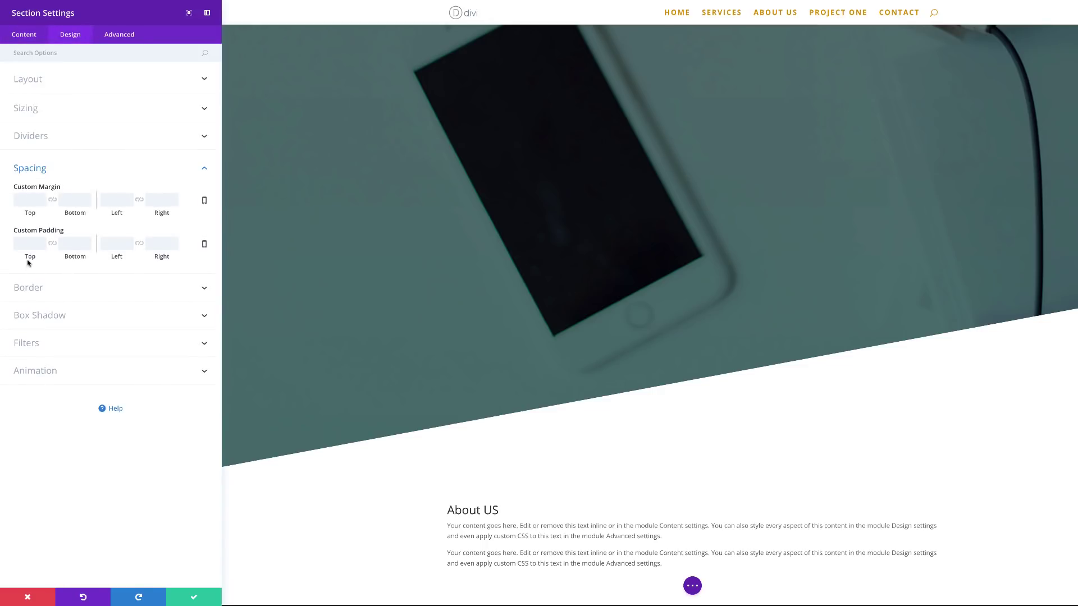
pyautogui.click(53, 244)
pyautogui.click(26, 245)
pyautogui.write('15vw')
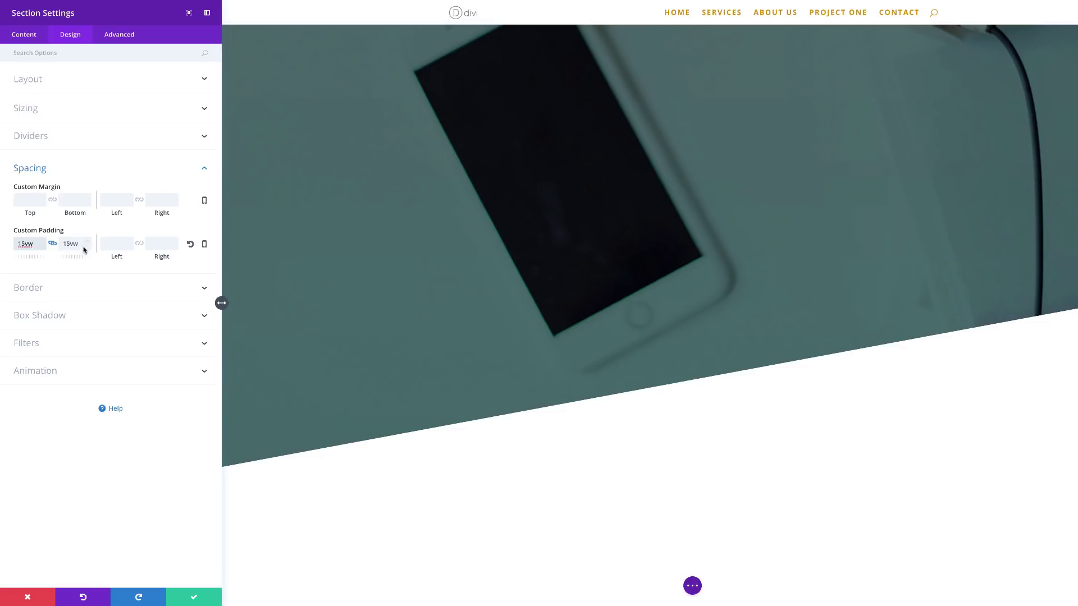
pyautogui.scroll(-6, 686, 483)
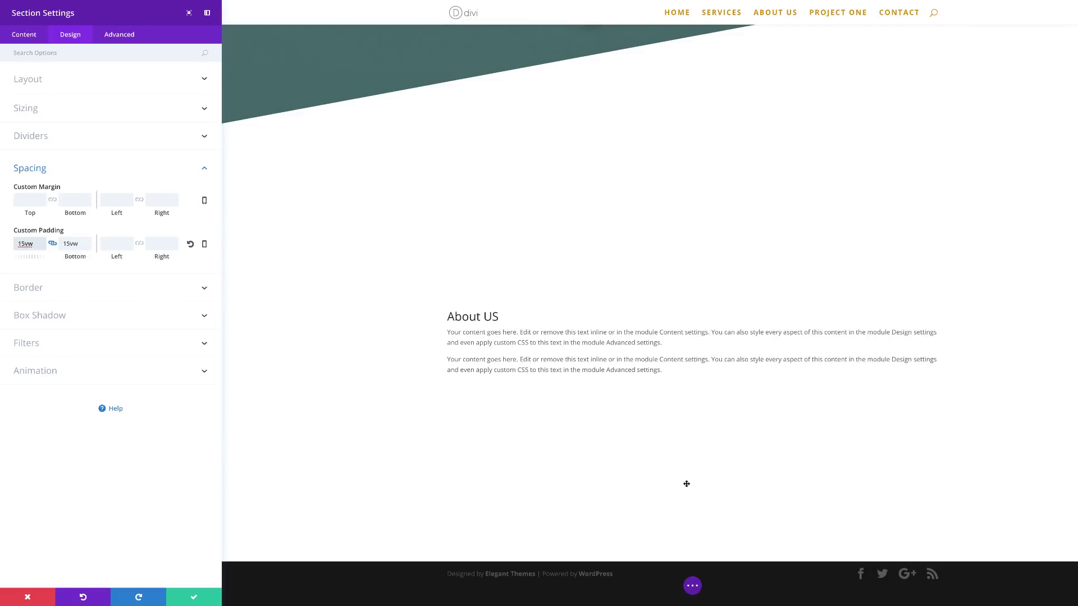
pyautogui.click(195, 597)
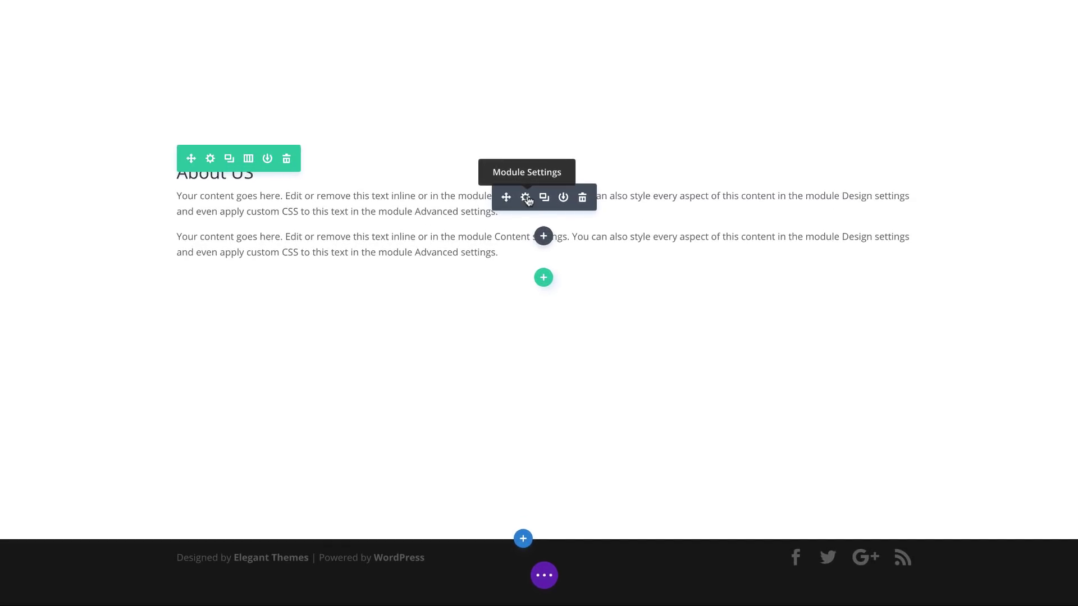
# Step: Change the About US Text module's body font to Poppins
pyautogui.click(526, 198)
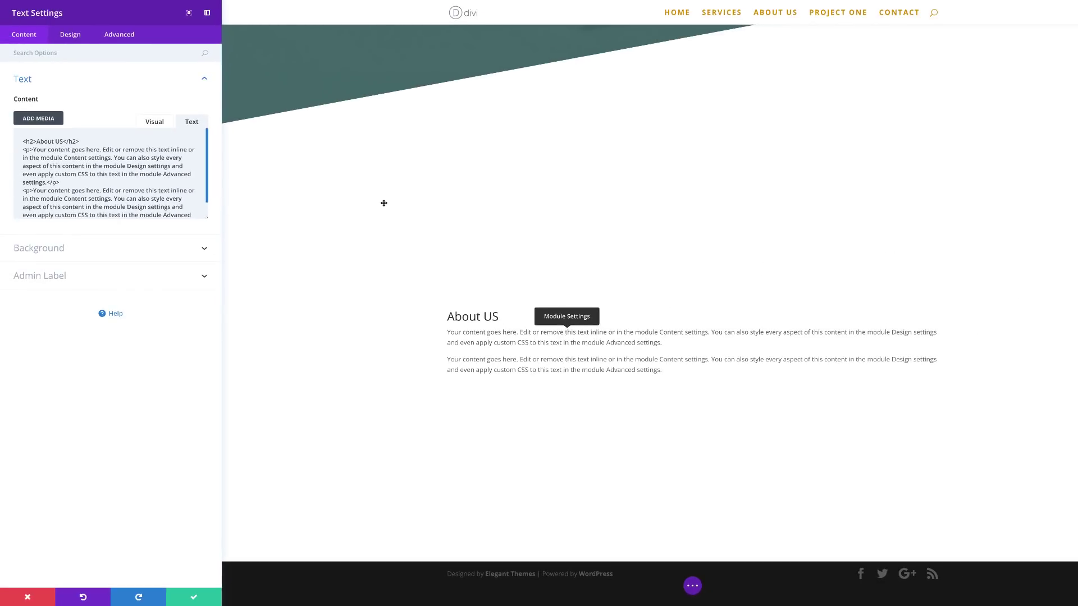
pyautogui.click(71, 35)
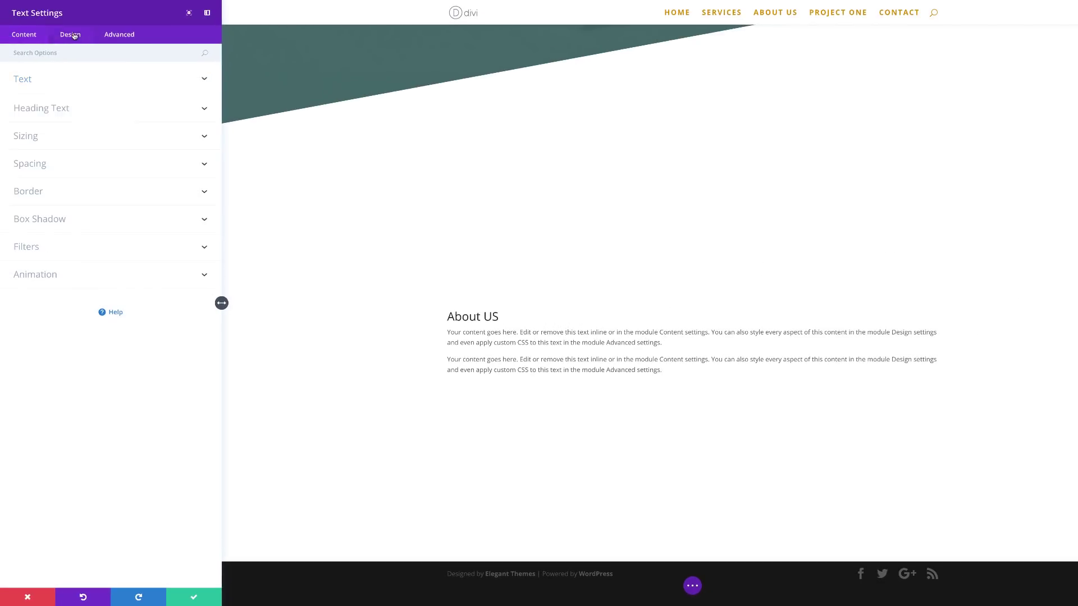
pyautogui.click(28, 80)
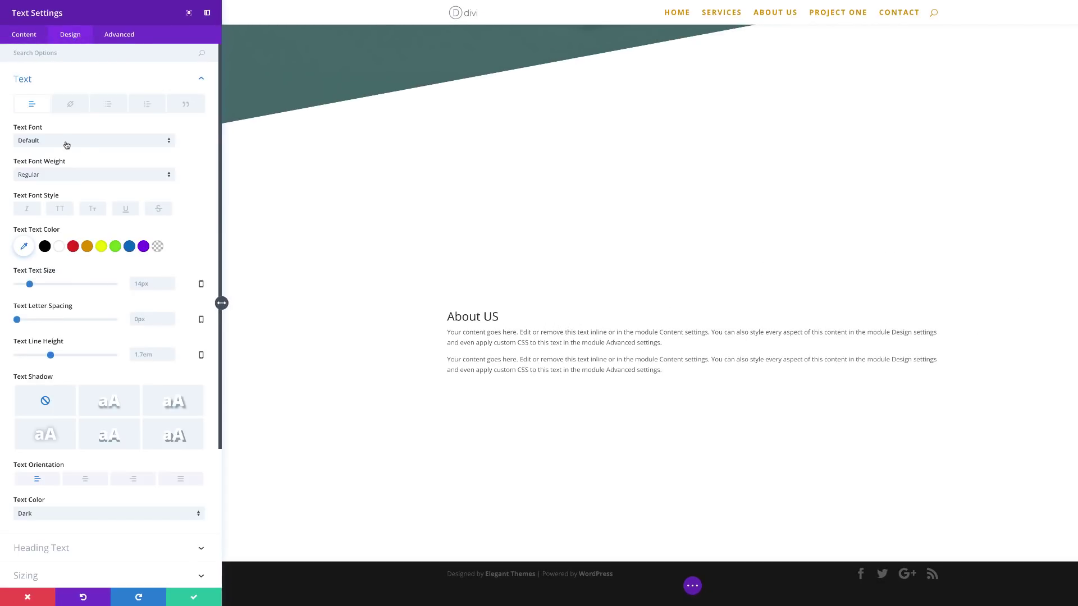
pyautogui.click(67, 142)
pyautogui.click(52, 211)
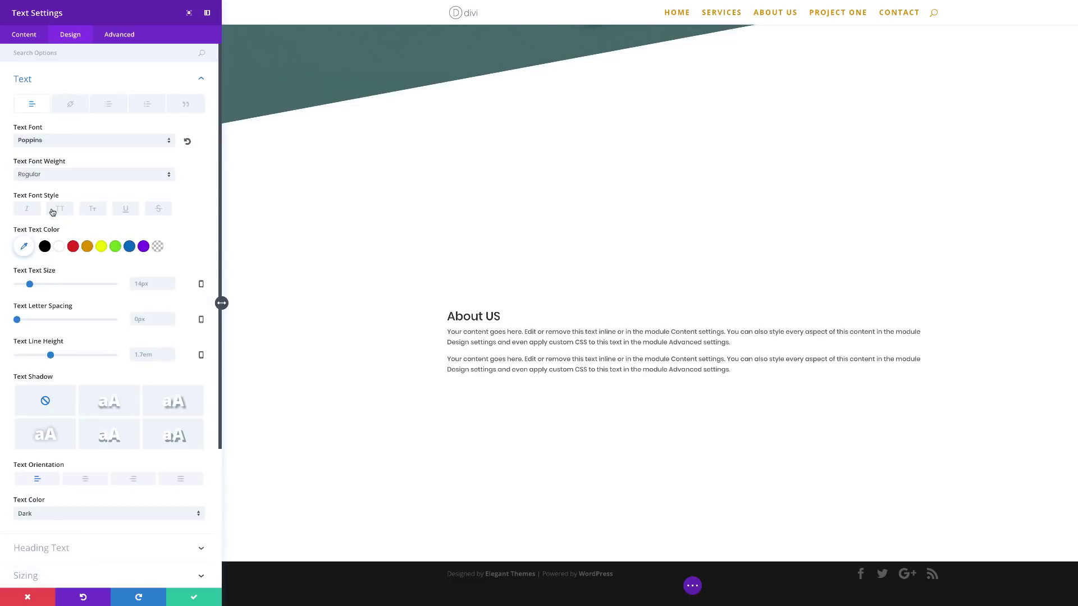
# Step: Set the Text module's width to 70% and align the module to the center
pyautogui.scroll(-3, 121, 409)
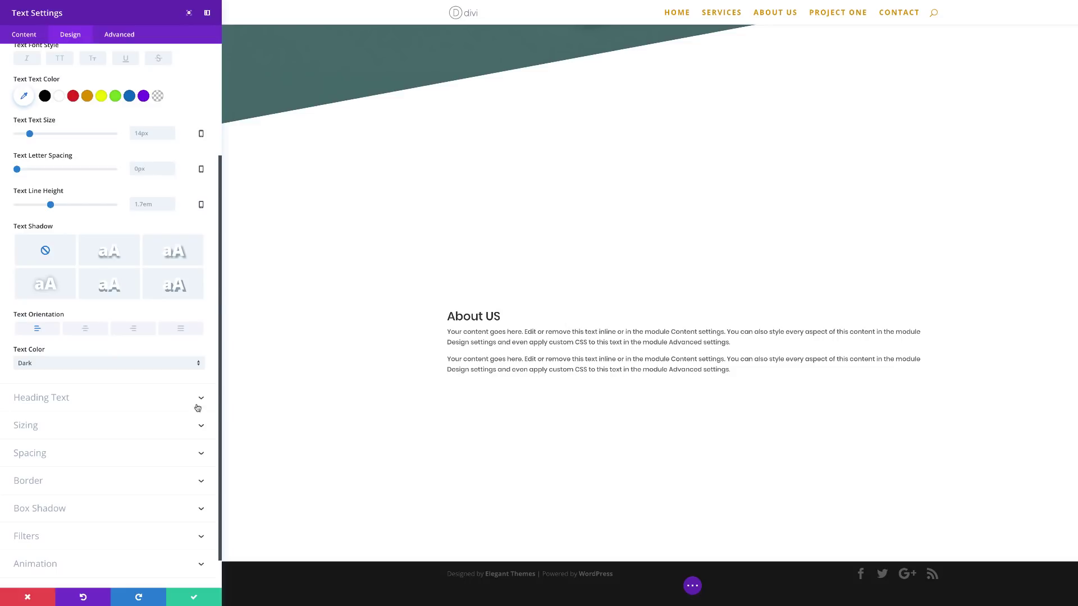
pyautogui.click(39, 431)
pyautogui.click(141, 172)
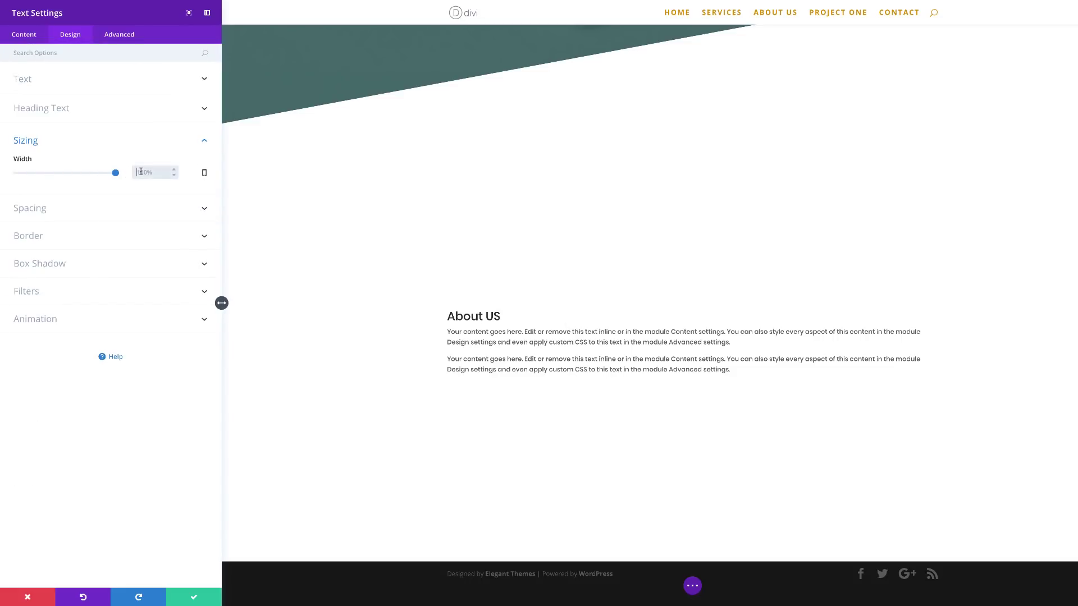
pyautogui.write('70')
pyautogui.click(108, 211)
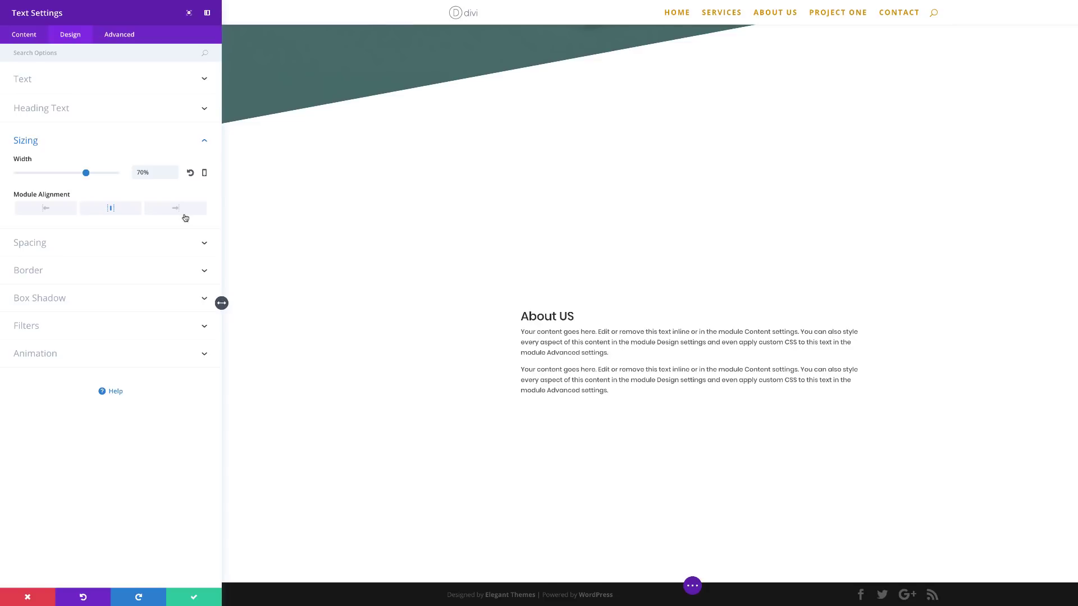
# Step: Enable responsive widths for the Text module, with 80% on tablet and 100% on smartphone, and return to the desktop view
pyautogui.click(205, 175)
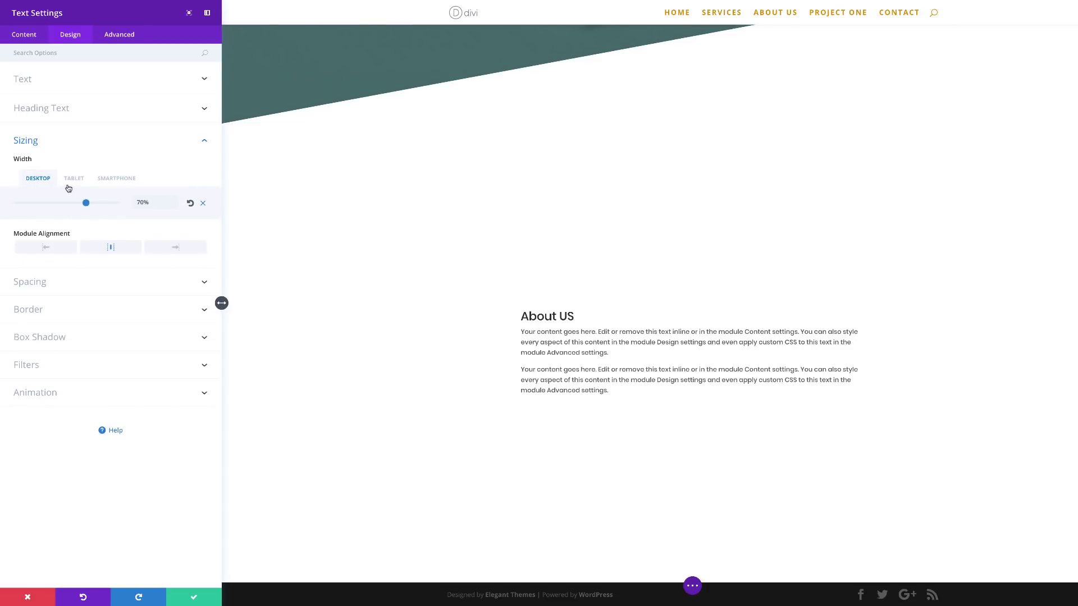
pyautogui.click(73, 178)
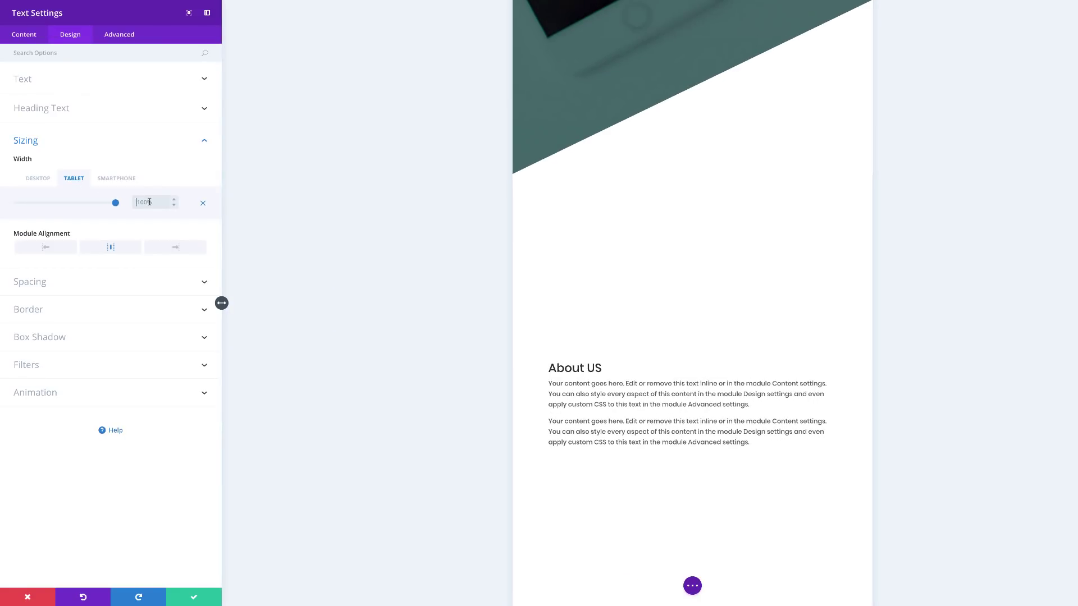
pyautogui.write('80%')
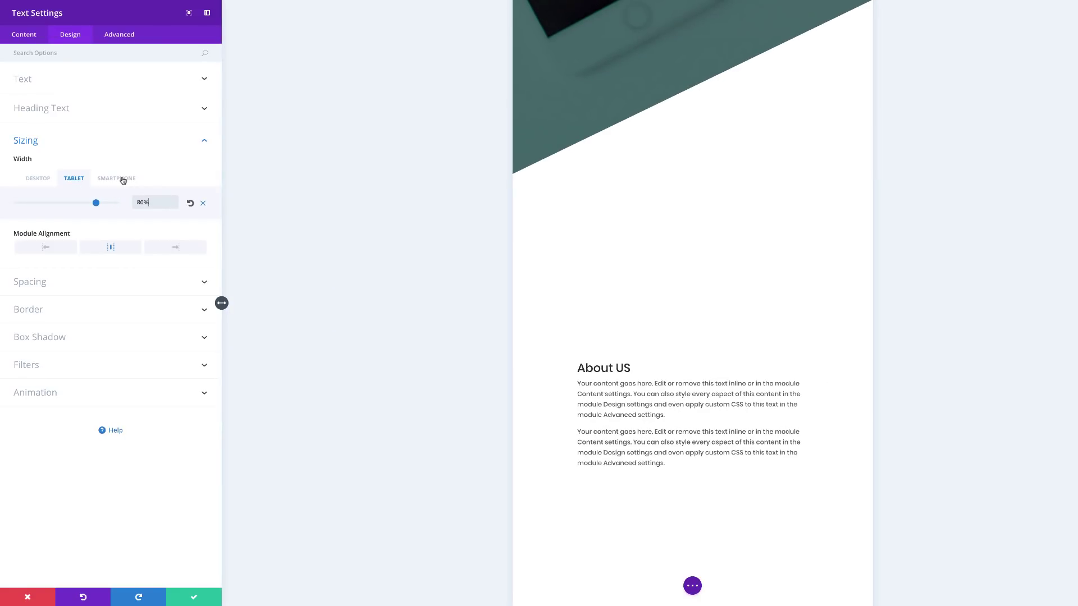
pyautogui.click(117, 178)
pyautogui.click(144, 203)
pyautogui.write('100%')
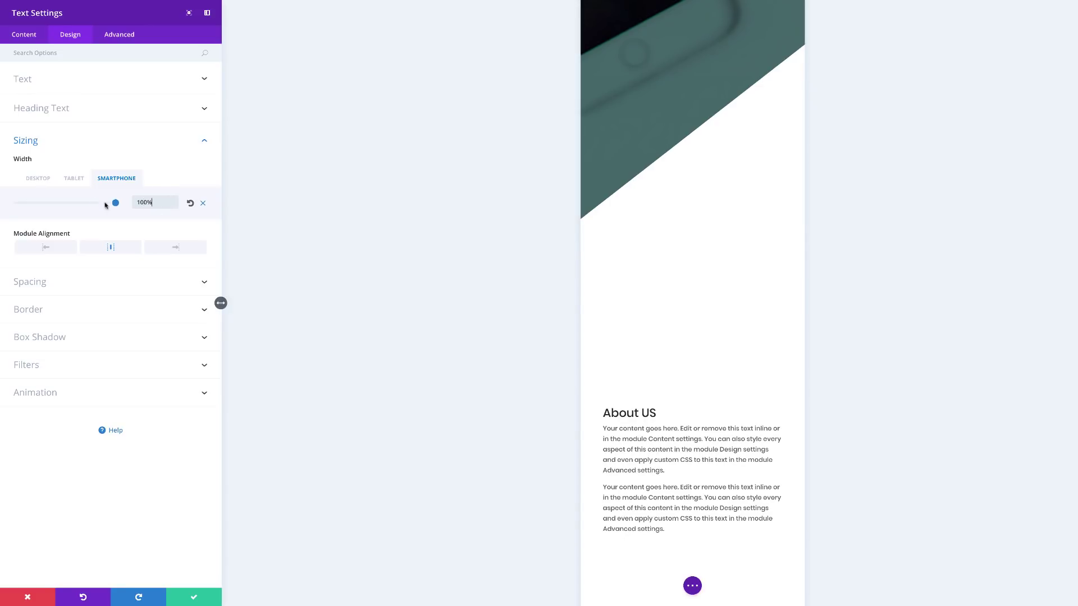
pyautogui.click(38, 179)
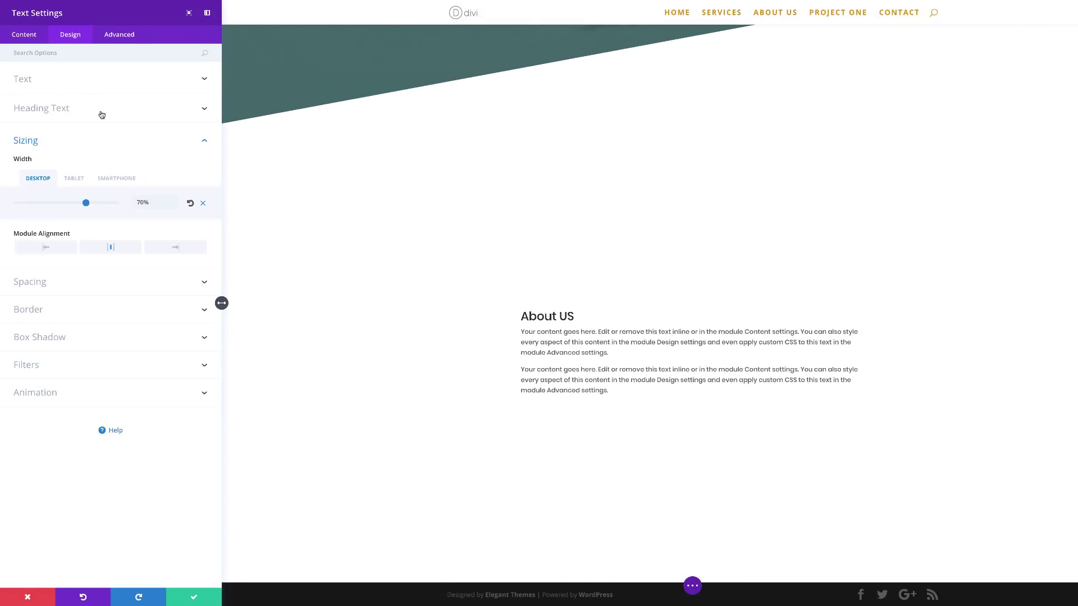
# Step: Style the module's Heading 2 text in Poppins, Semi Bold, uppercase, with a text size of 4vw
pyautogui.click(58, 109)
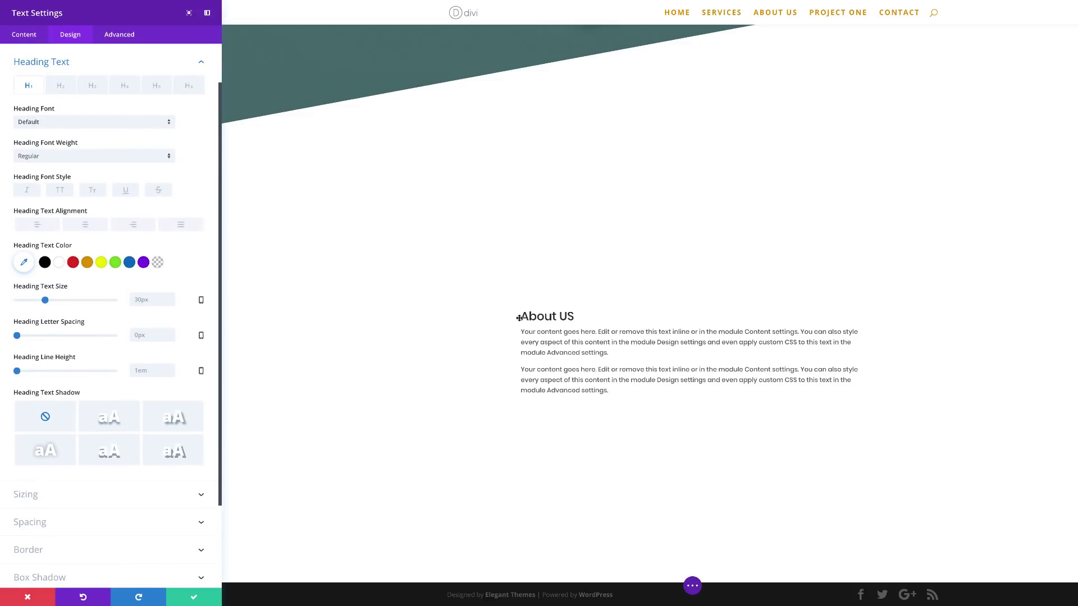
pyautogui.click(60, 86)
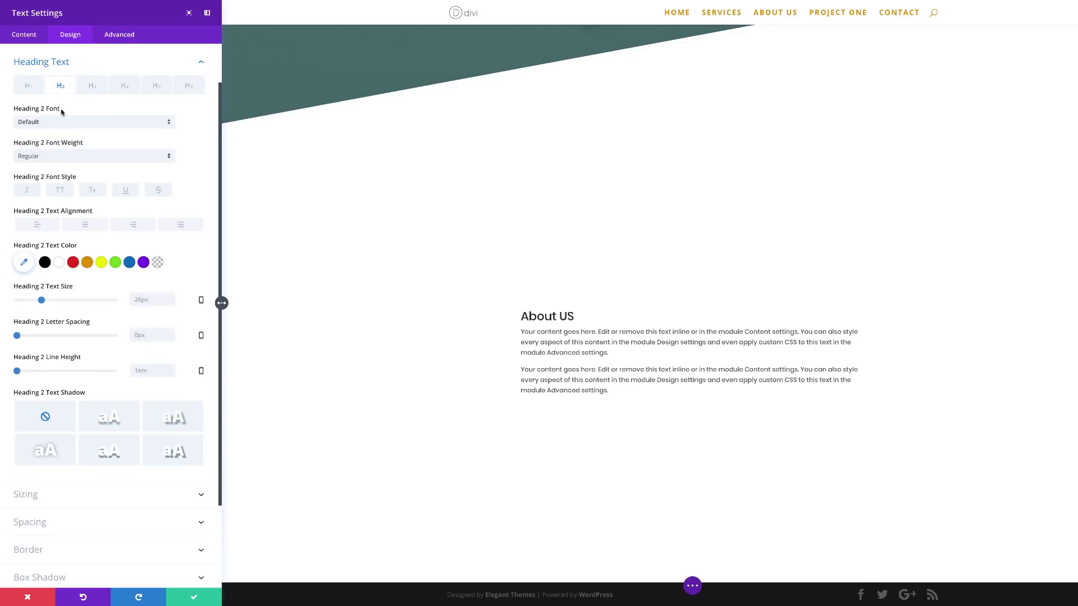
pyautogui.click(61, 122)
pyautogui.click(43, 188)
pyautogui.click(58, 157)
pyautogui.click(55, 241)
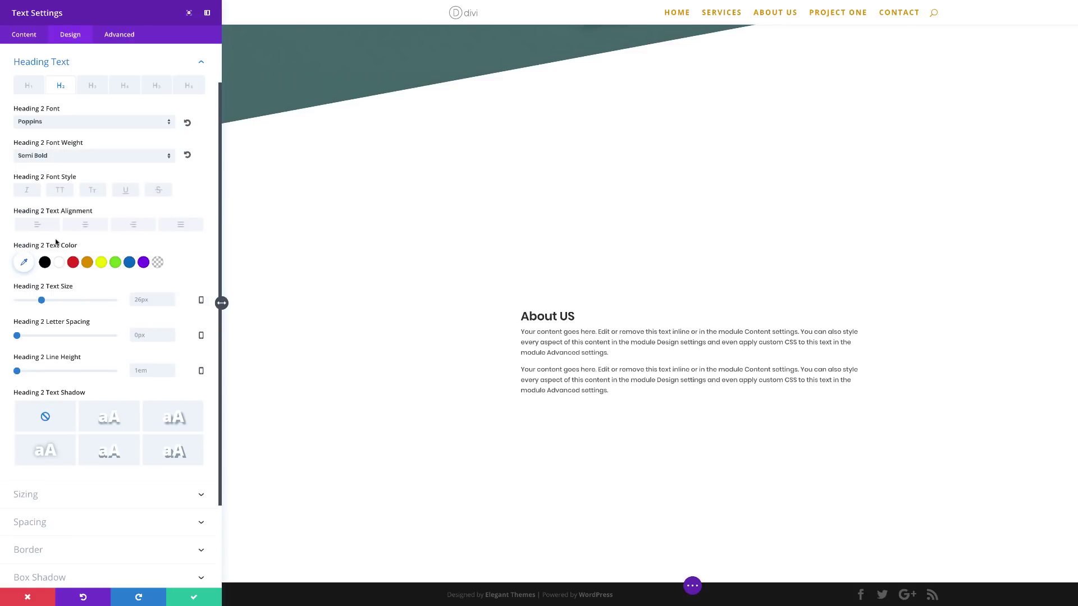
pyautogui.click(60, 190)
pyautogui.click(137, 299)
pyautogui.write('4vw')
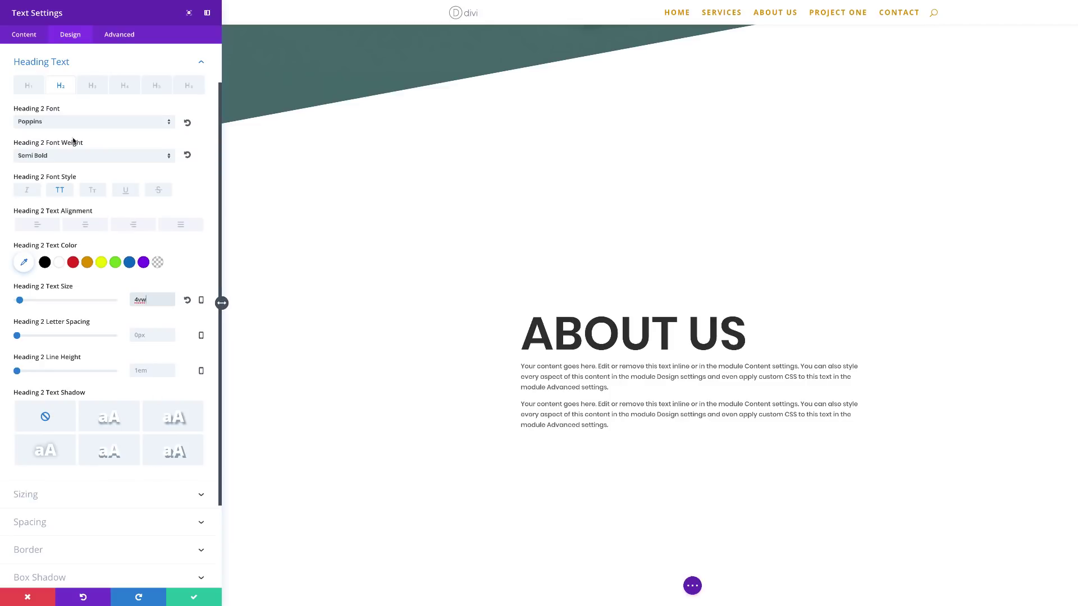
# Step: Set the Text module's body text size to 17px and line height to 1.8em, and save the module
pyautogui.scroll(2, 79, 140)
pyautogui.click(68, 81)
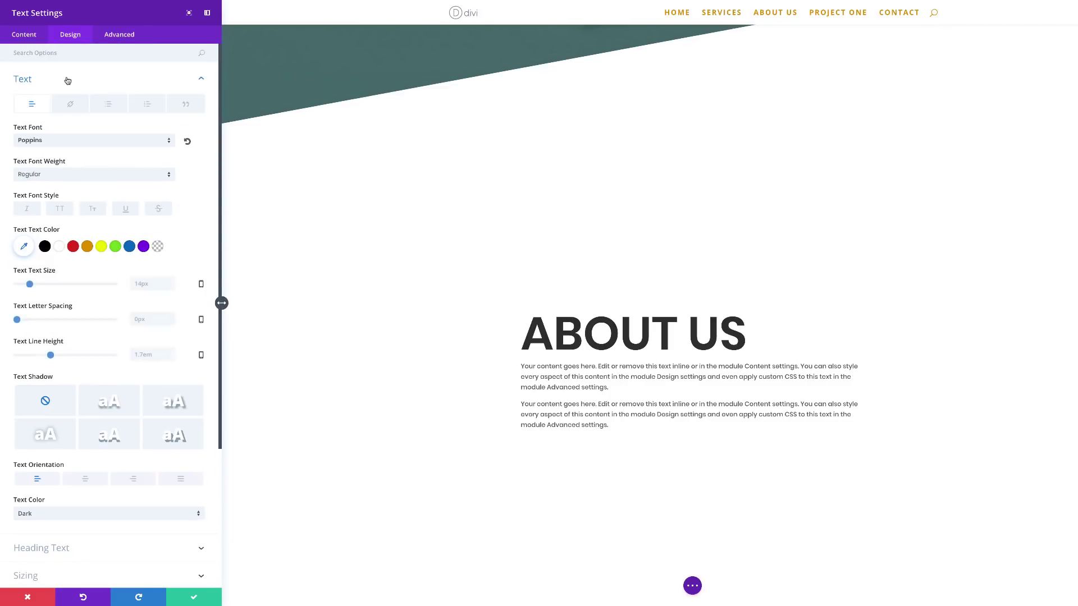
pyautogui.moveTo(31, 285); pyautogui.dragTo(32, 284)
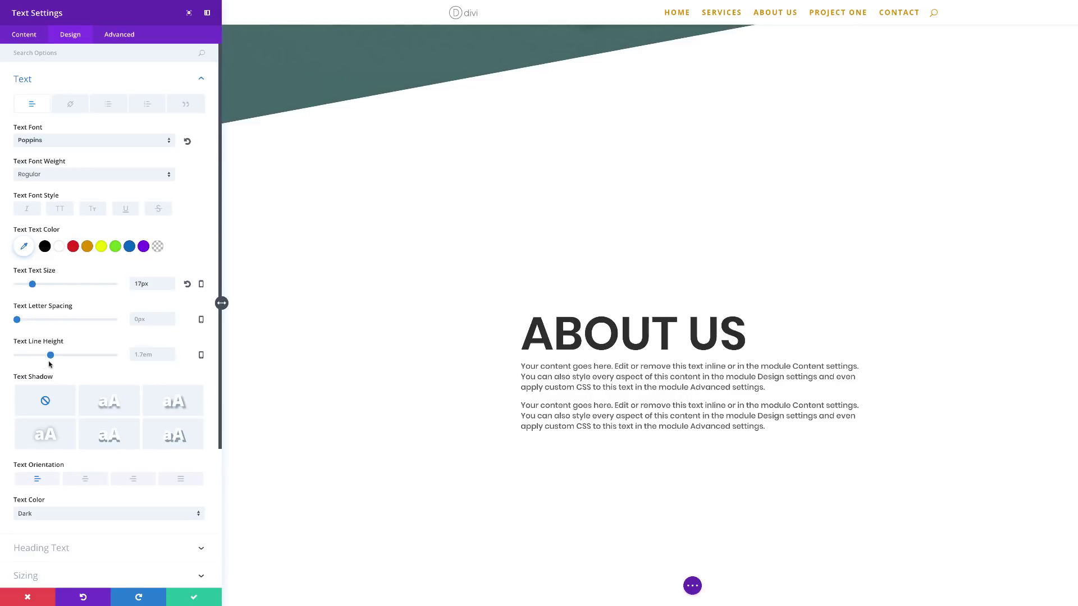
pyautogui.moveTo(51, 355); pyautogui.dragTo(55, 355)
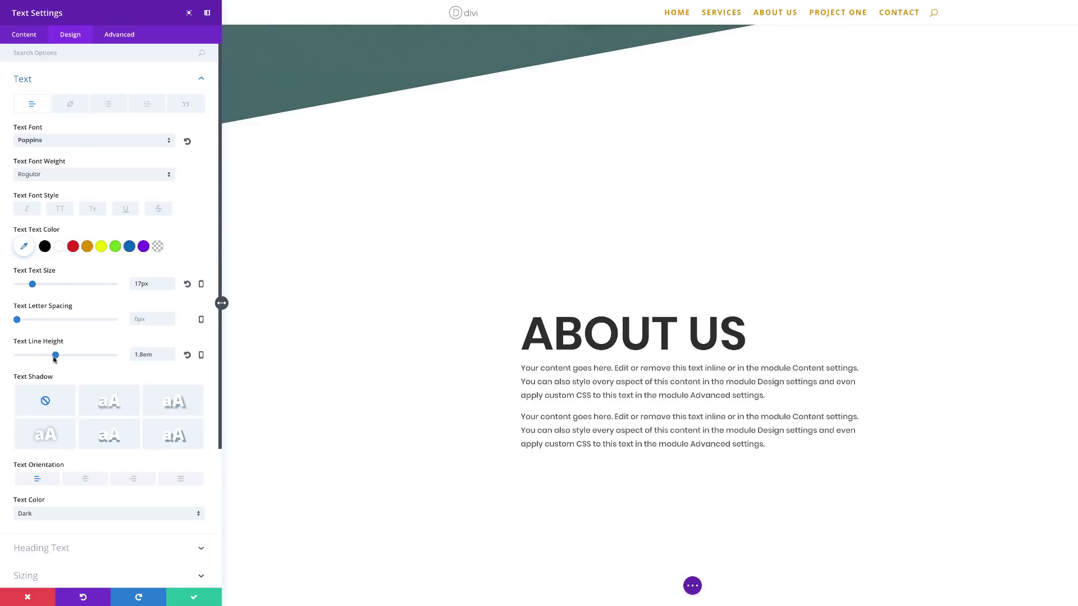
pyautogui.click(193, 598)
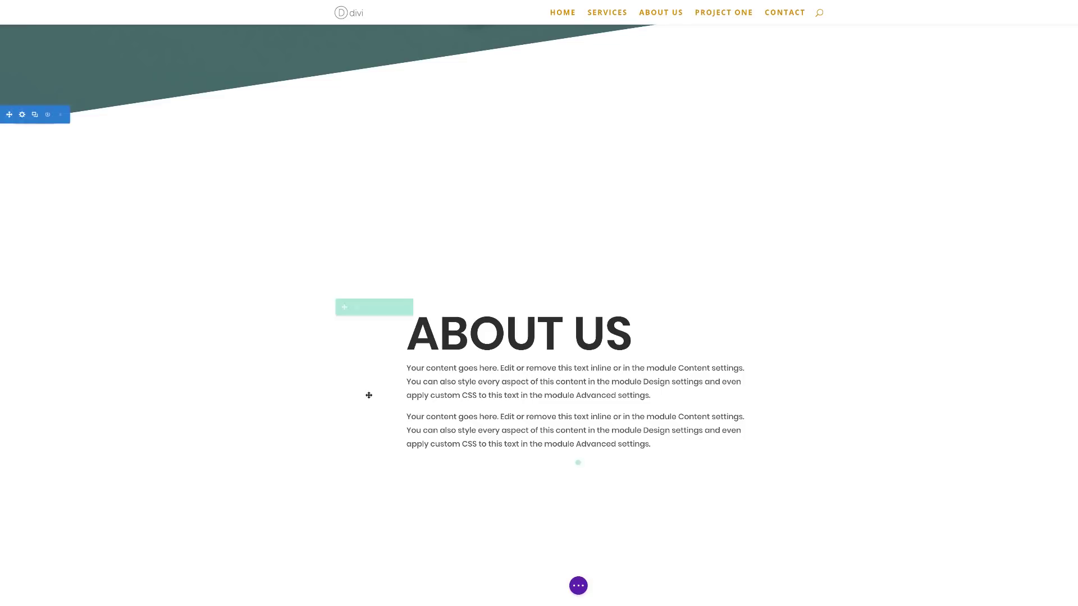
# Step: Add a regular section with a four-equal-column row below the About US section
pyautogui.scroll(-3, 378, 426)
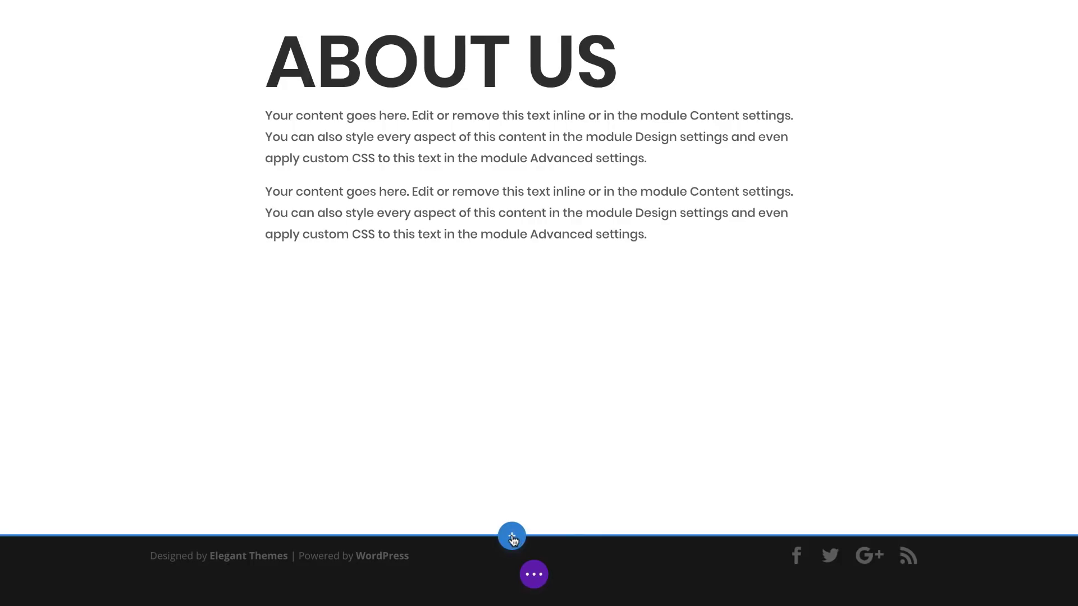
pyautogui.click(547, 553)
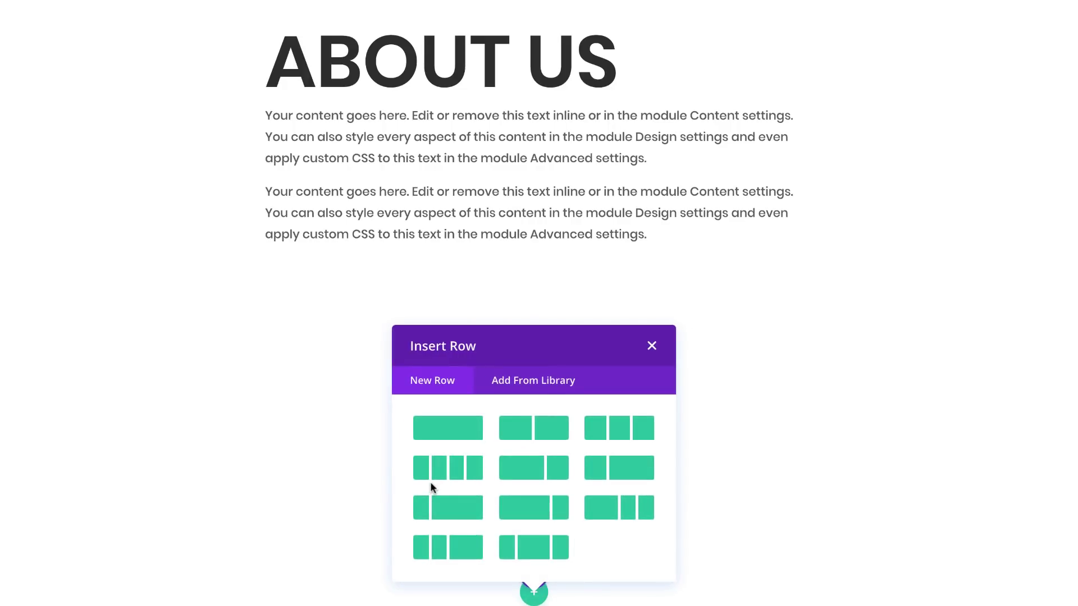
pyautogui.click(457, 471)
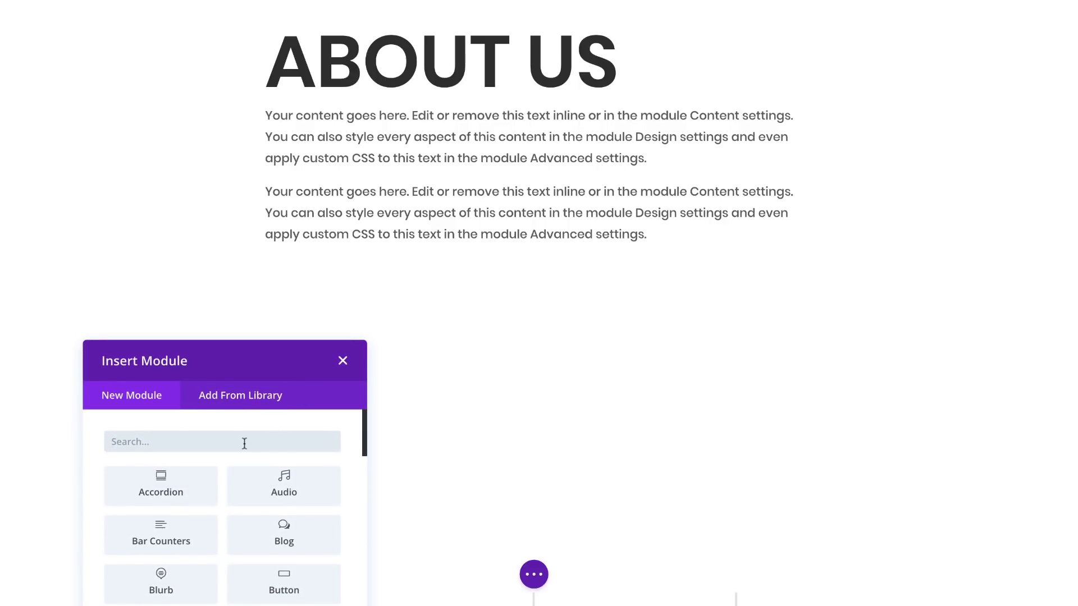
# Step: Add an Image module with the Bloom plant image to the row's first column and set it to open in a lightbox
pyautogui.write('imag')
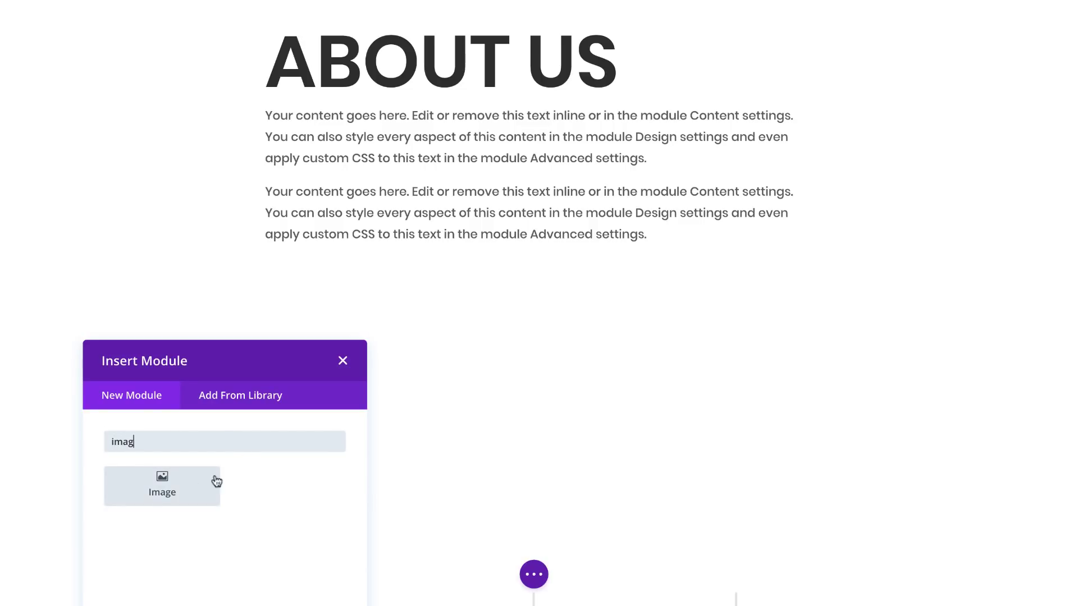
pyautogui.click(216, 481)
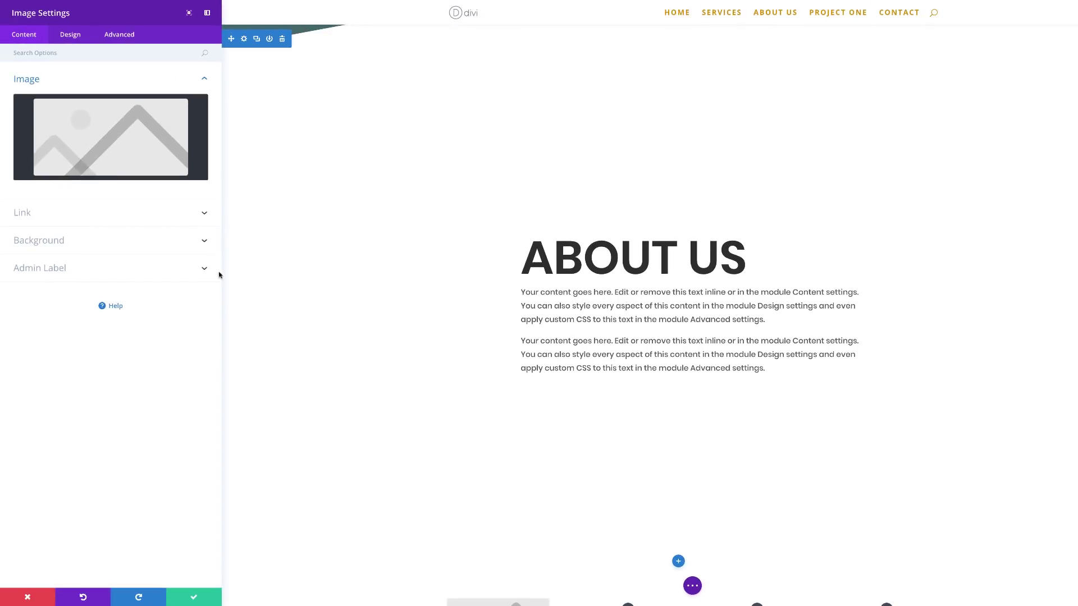
pyautogui.click(143, 135)
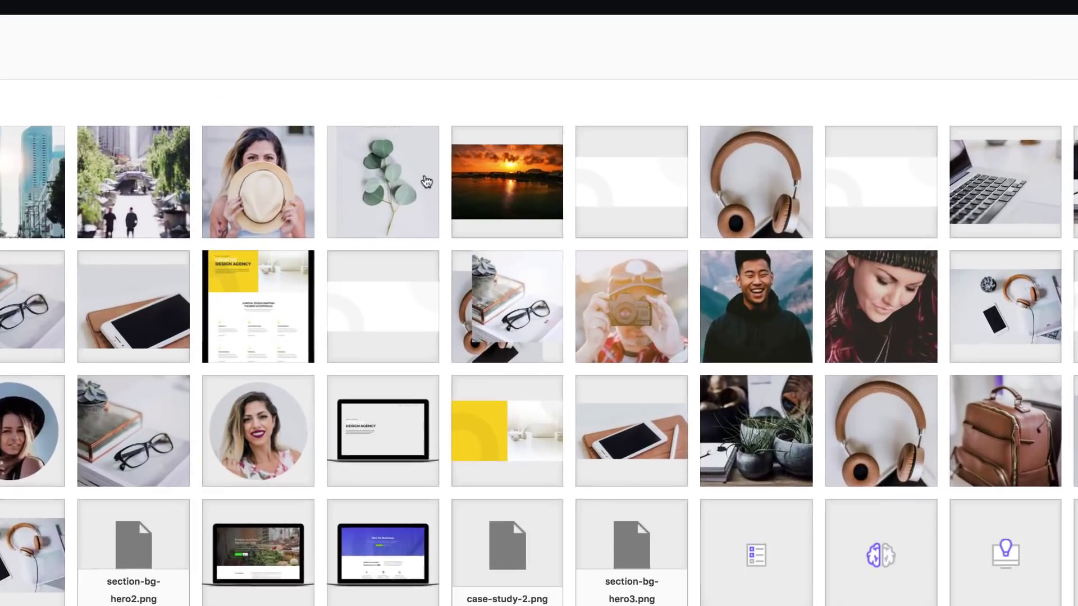
pyautogui.click(516, 103)
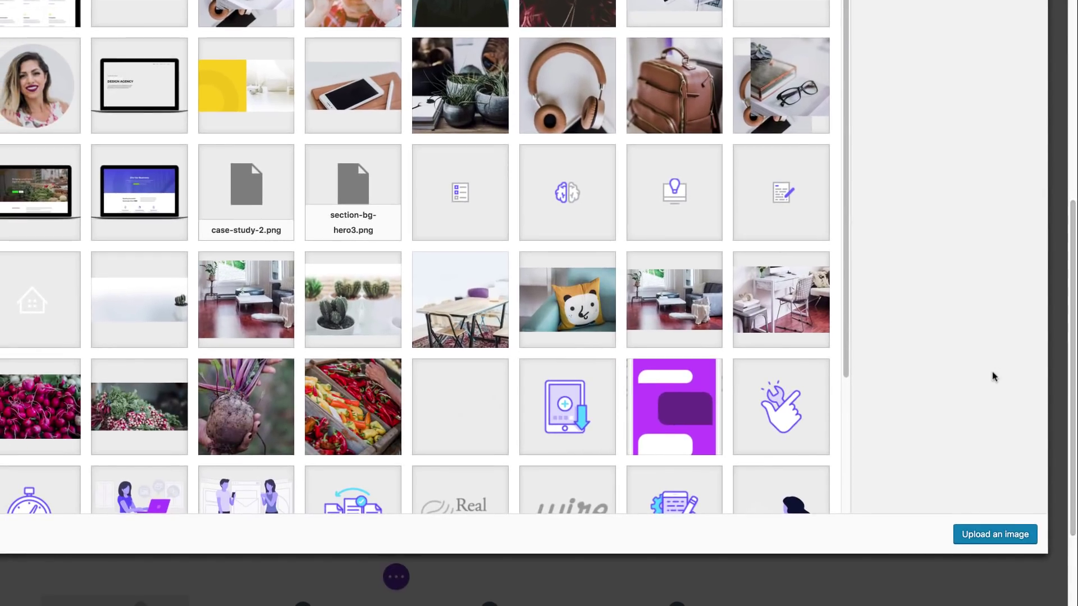
pyautogui.click(1011, 534)
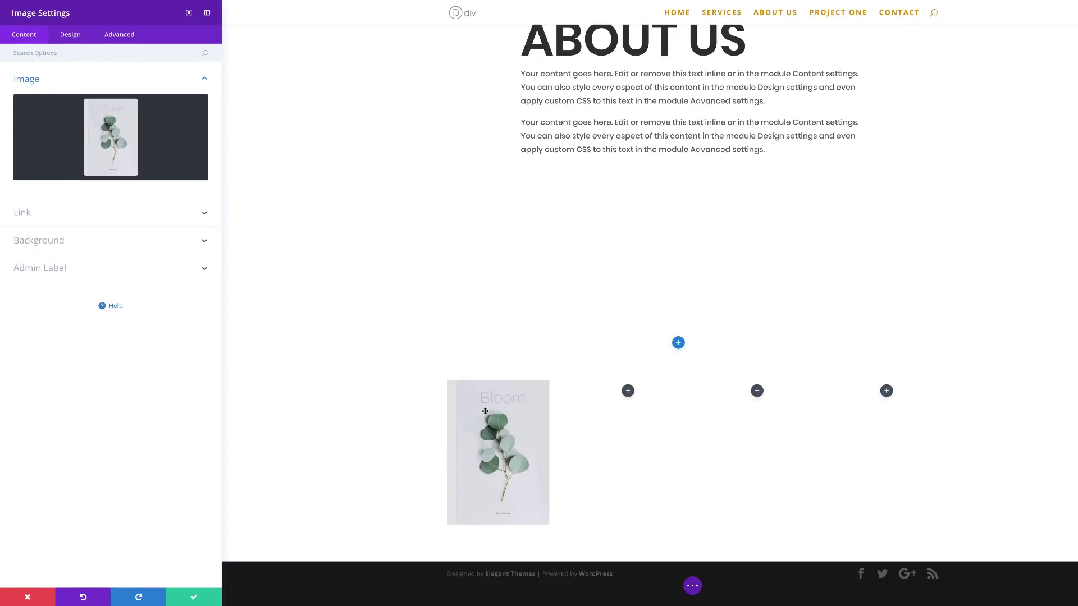
pyautogui.click(32, 216)
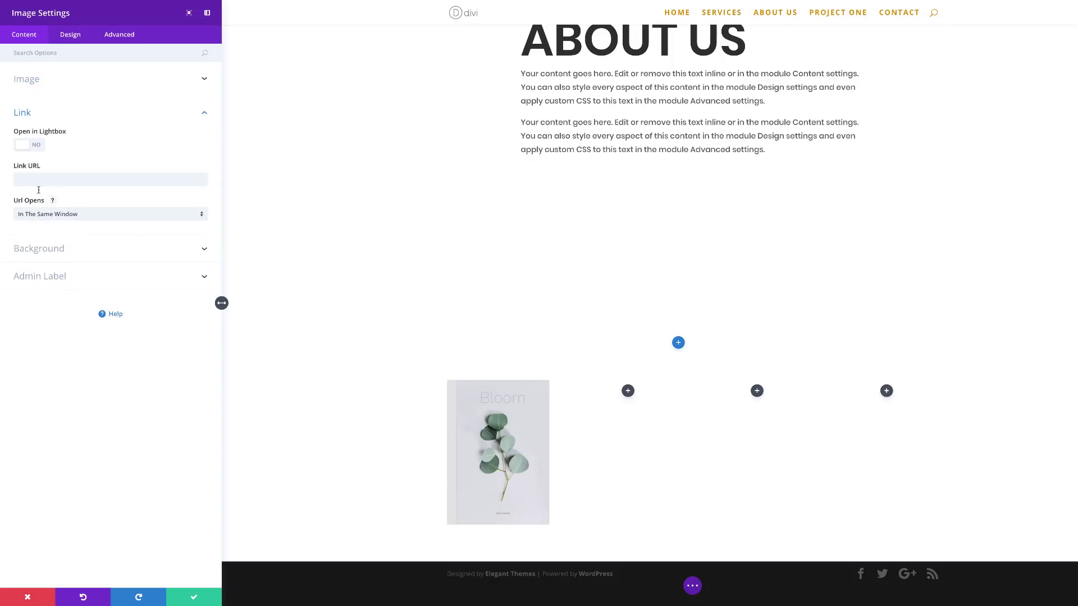
pyautogui.click(39, 146)
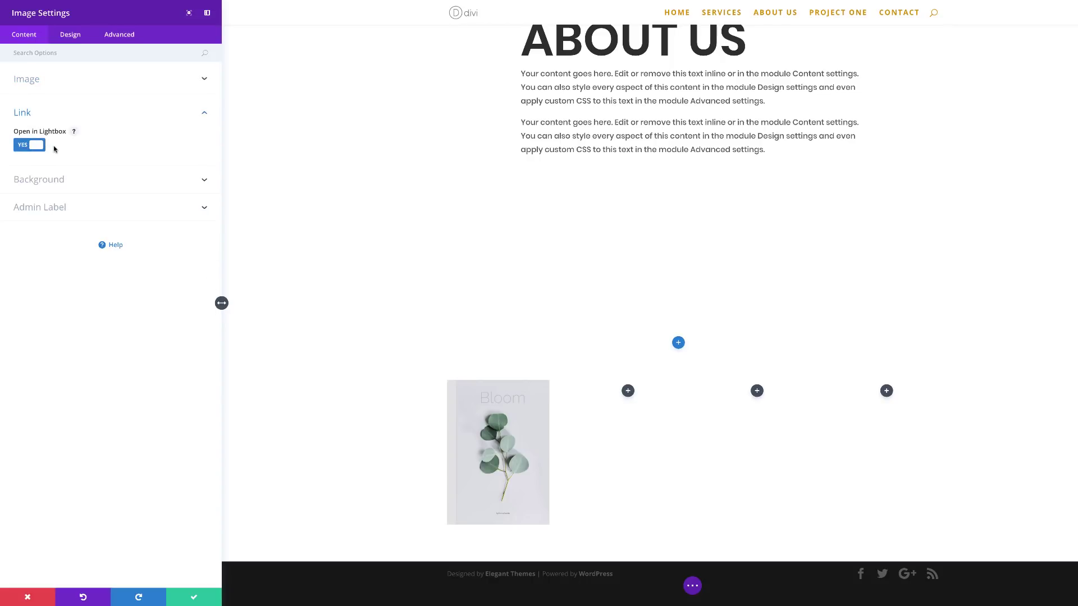
# Step: Enable the image overlay with a white icon color, hover overlay color rgba(87,113,113,0.69) and the solid square expand-arrows icon
pyautogui.click(73, 37)
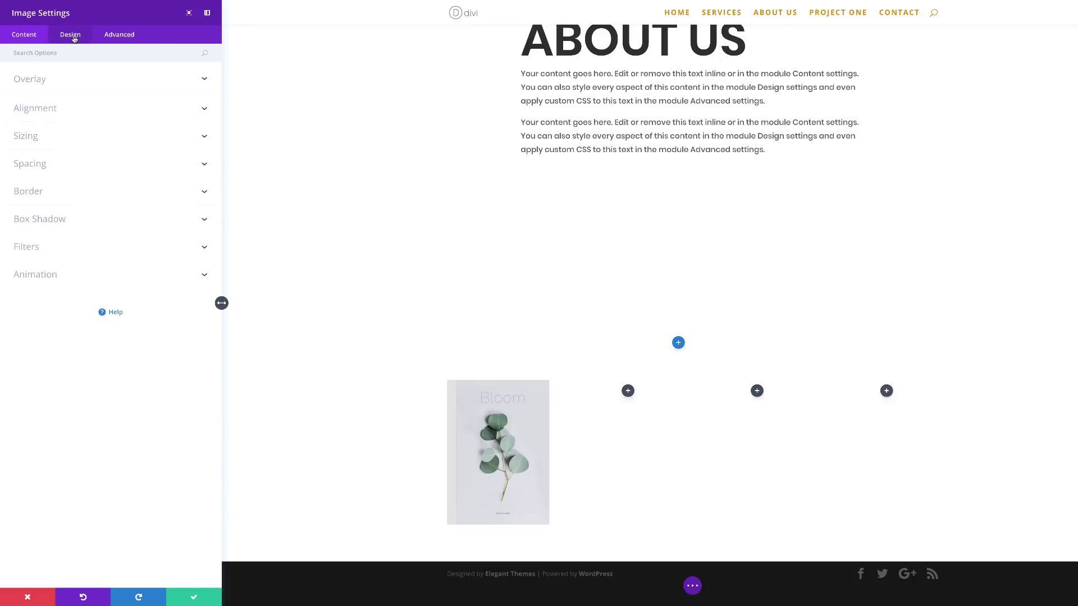
pyautogui.click(51, 83)
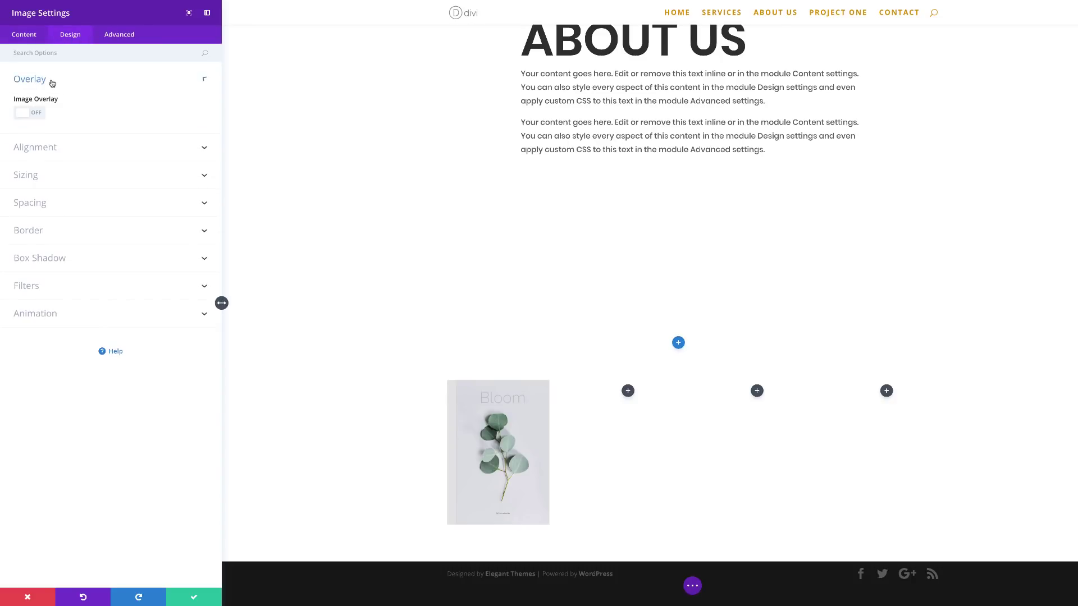
pyautogui.click(40, 115)
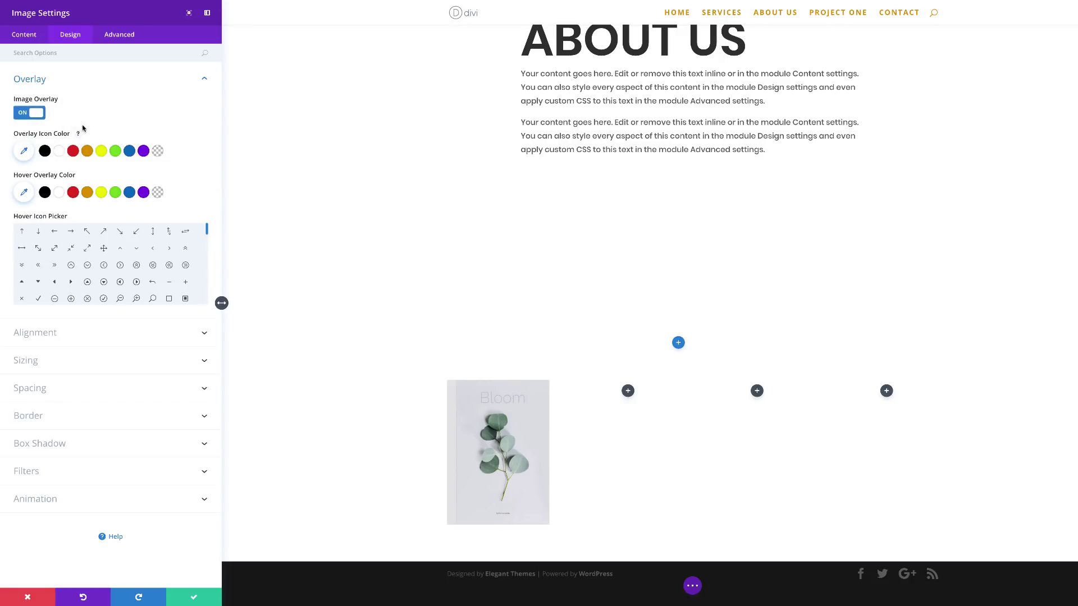
pyautogui.click(59, 151)
pyautogui.click(24, 193)
pyautogui.moveTo(192, 202); pyautogui.dragTo(194, 206)
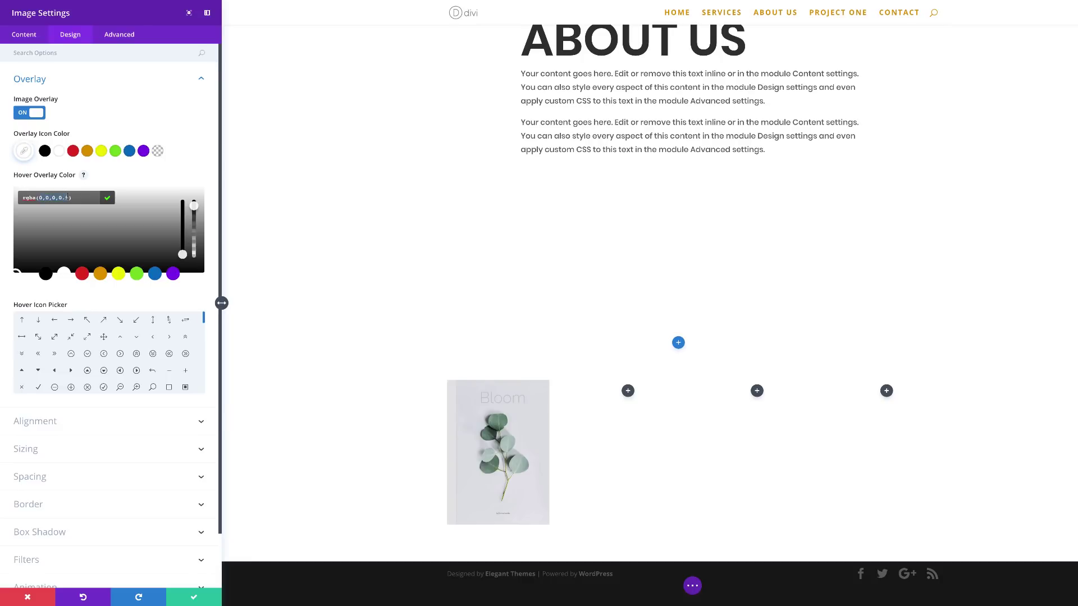
pyautogui.write('rgba(87,113,113,0.69)')
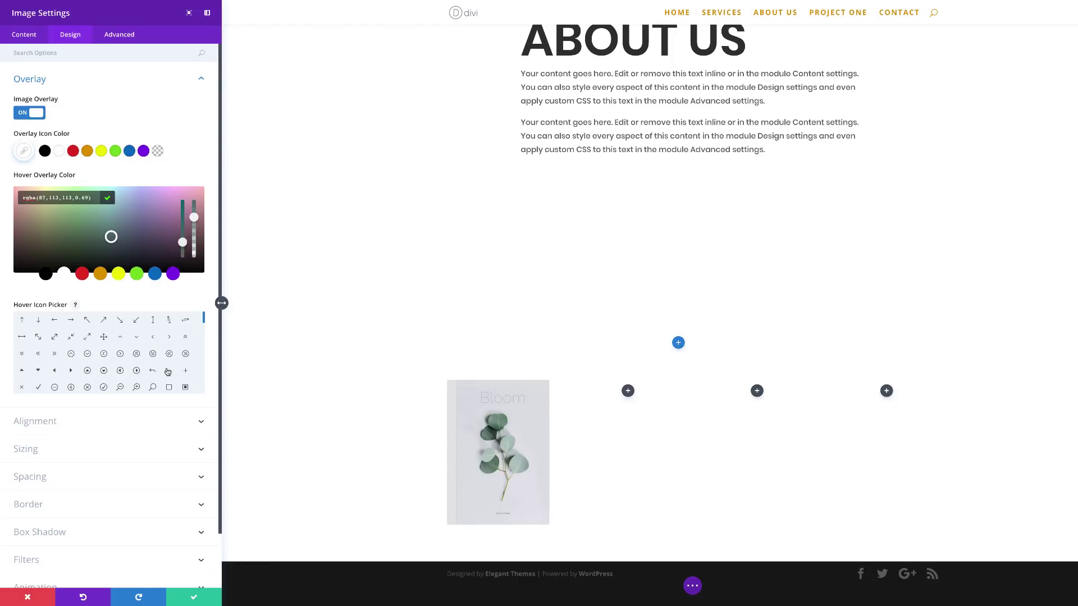
pyautogui.scroll(-1, 167, 372)
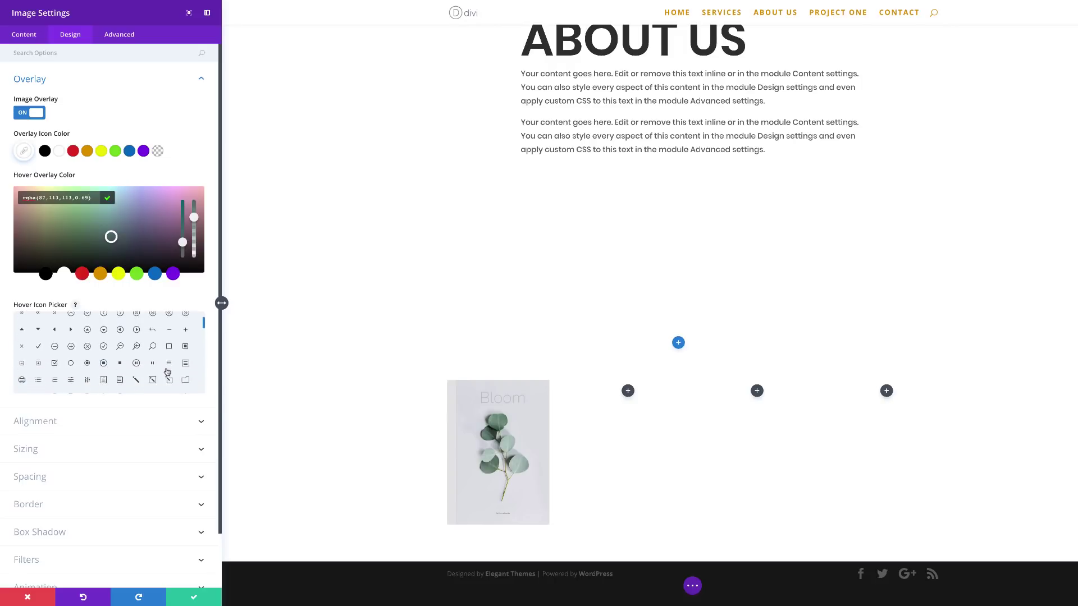
pyautogui.scroll(-5, 167, 372)
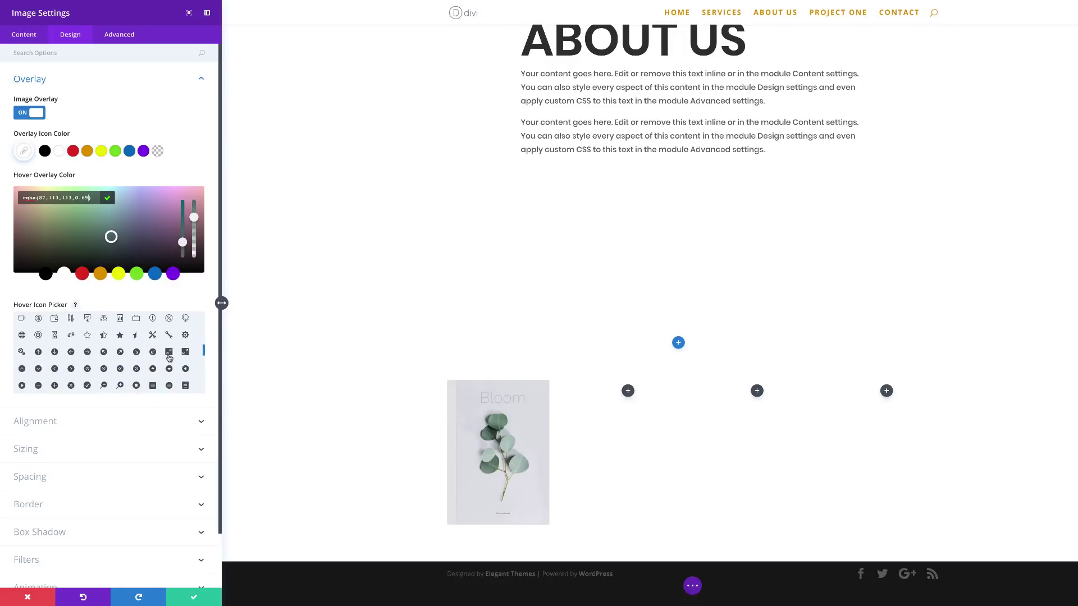
pyautogui.click(185, 352)
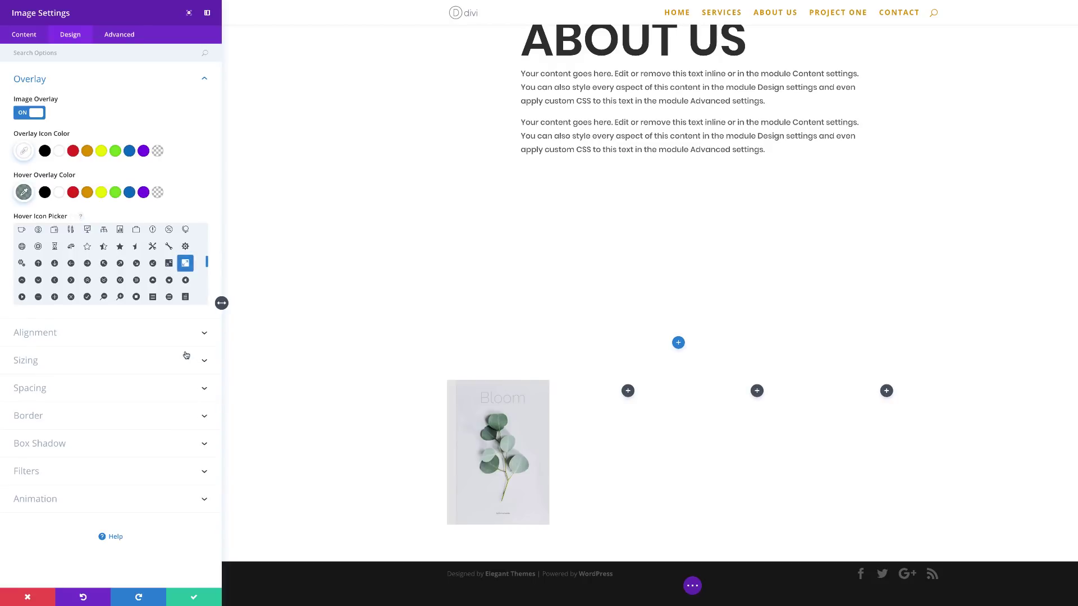
# Step: Force the image to full width, turn off the space below it, and save the module
pyautogui.click(52, 336)
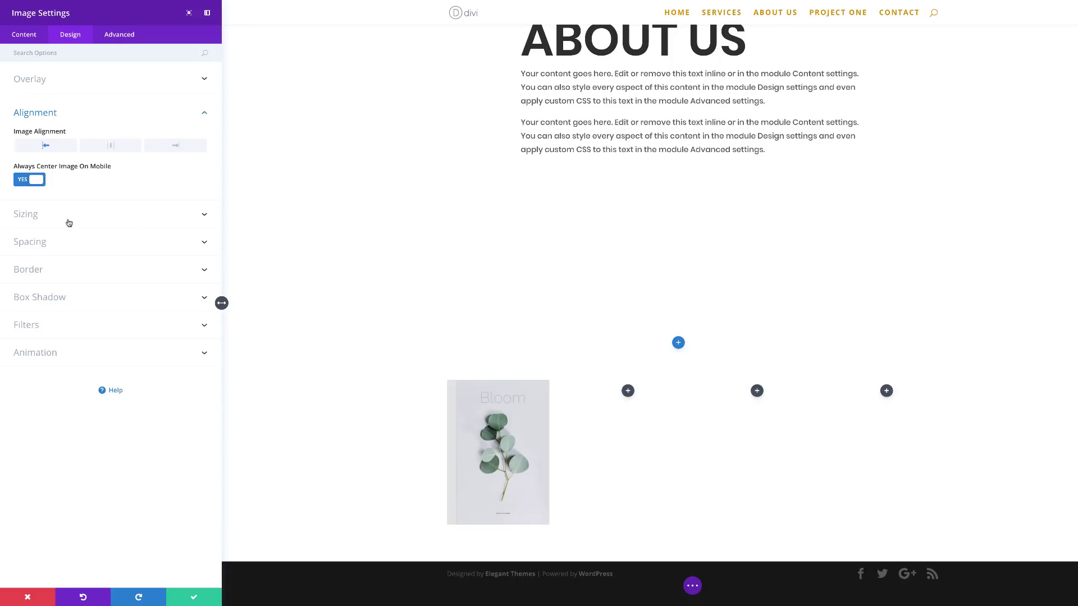
pyautogui.click(48, 219)
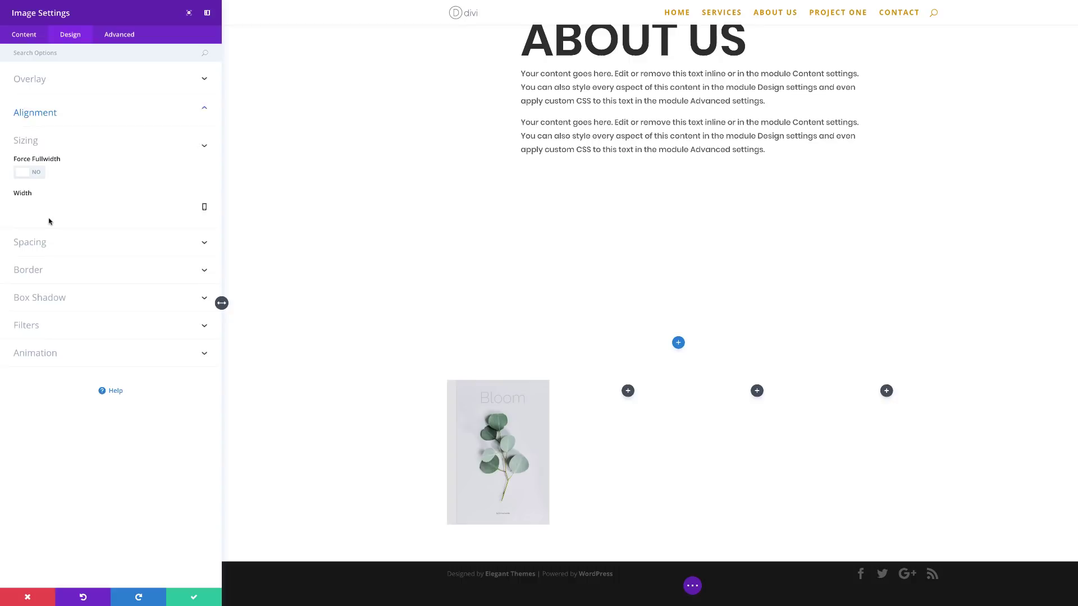
pyautogui.click(38, 176)
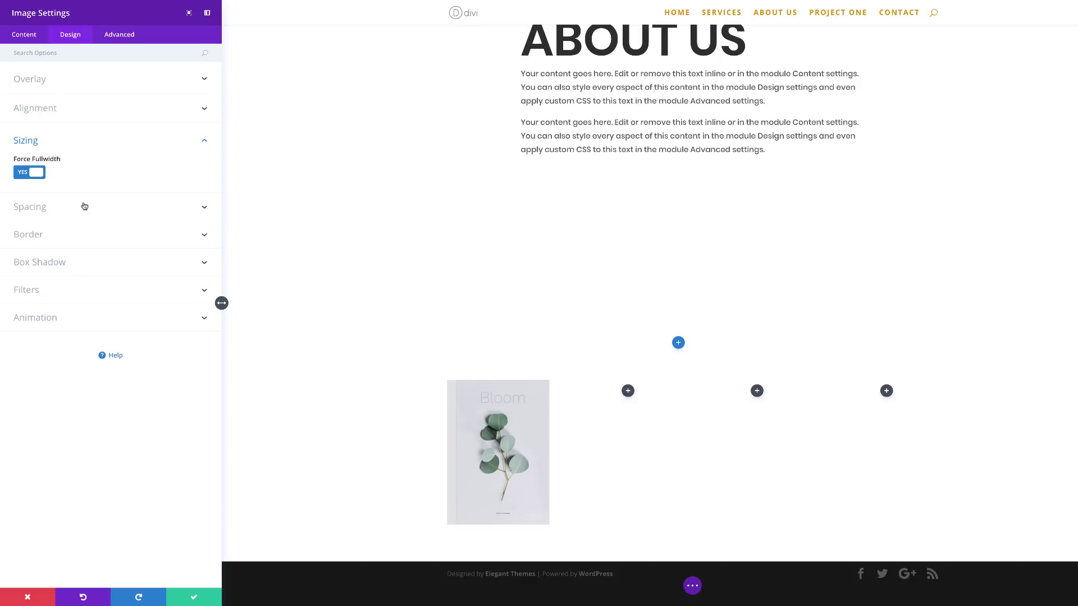
pyautogui.click(47, 210)
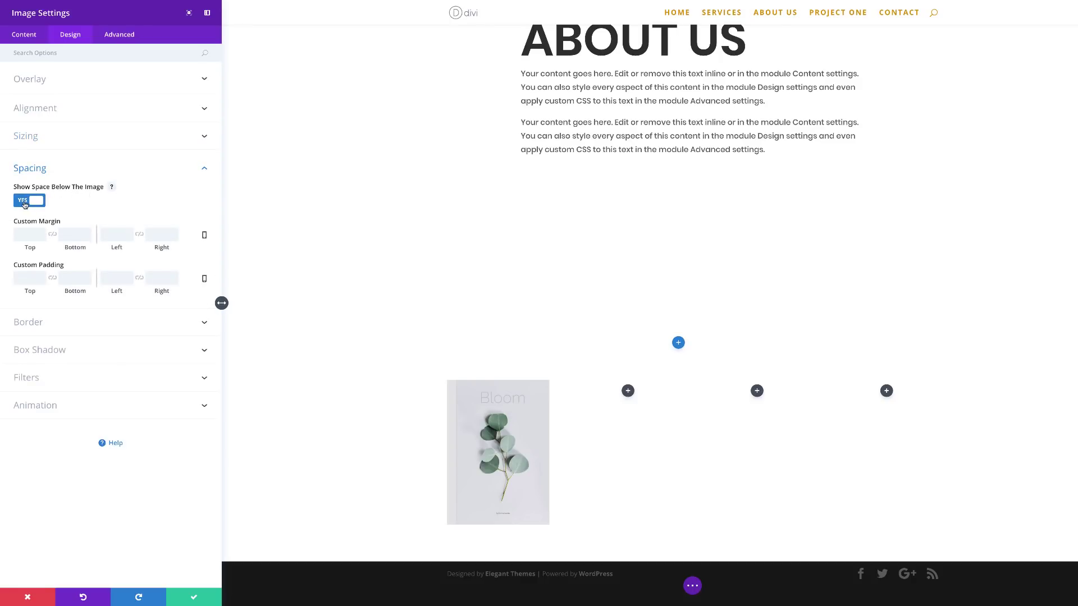
pyautogui.click(25, 202)
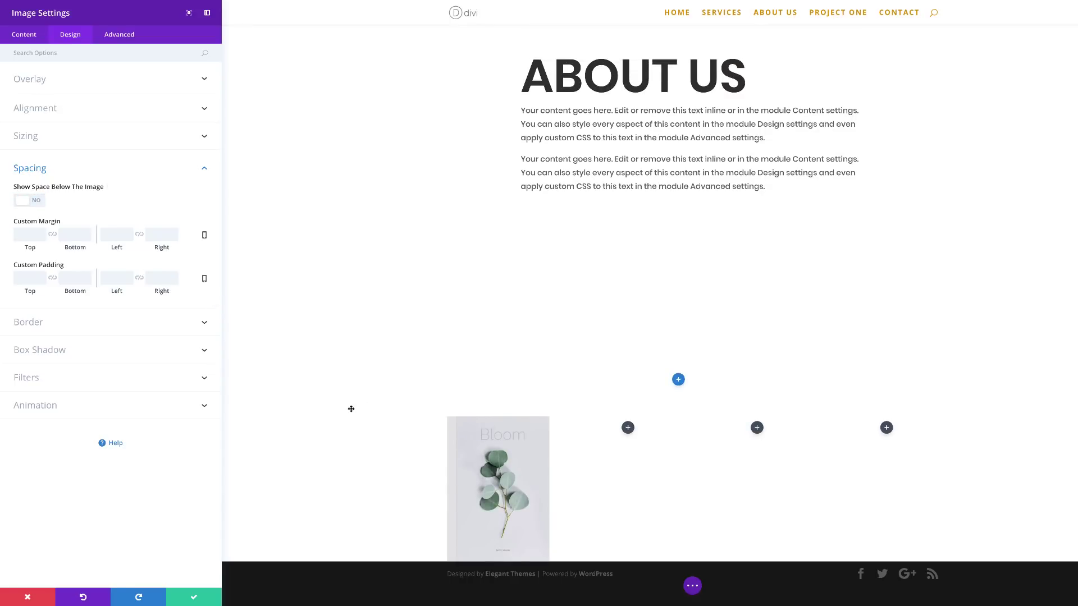
pyautogui.click(197, 599)
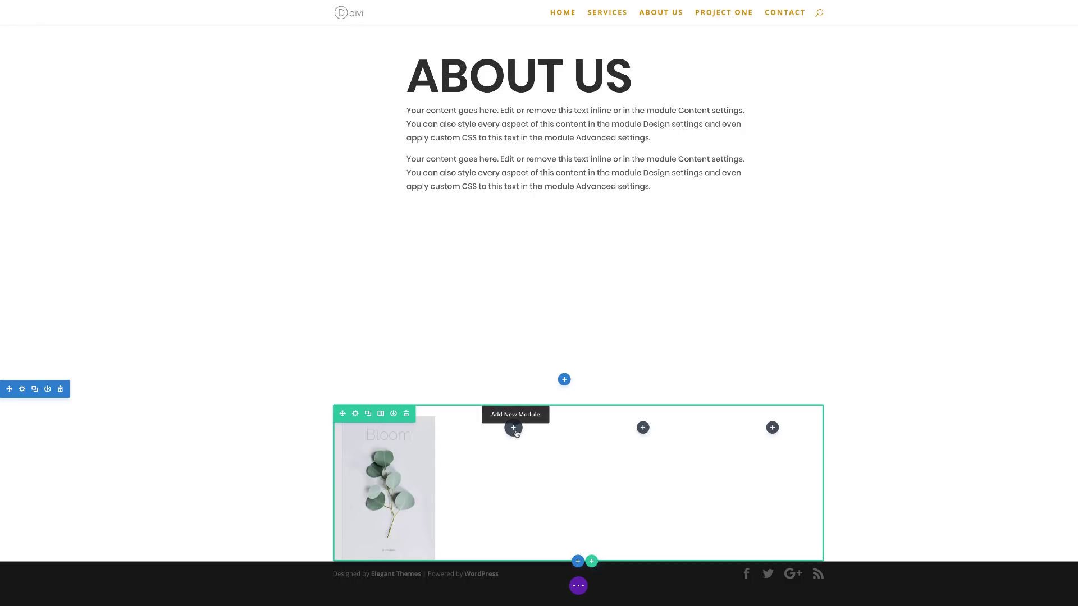
# Step: Paste copies of the Image module into the row's three empty columns
pyautogui.press('super+v')
pyautogui.press('super+v')
pyautogui.press('super+v')
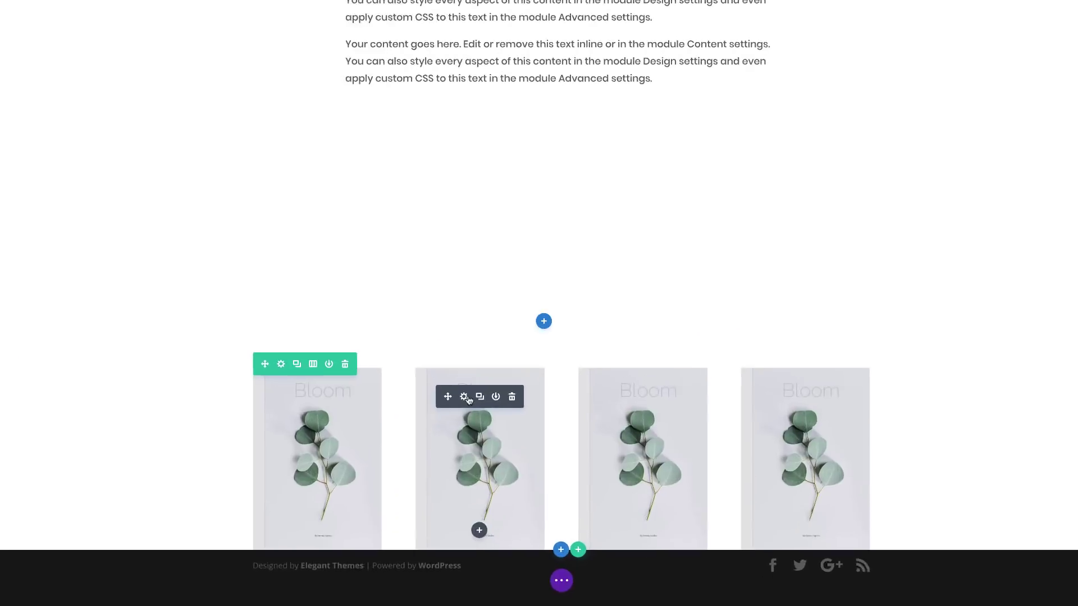
# Step: Replace the second, third and fourth columns' images with the sunlit city street, woman holding a hat, and tree-lined walkway photos
pyautogui.click(464, 397)
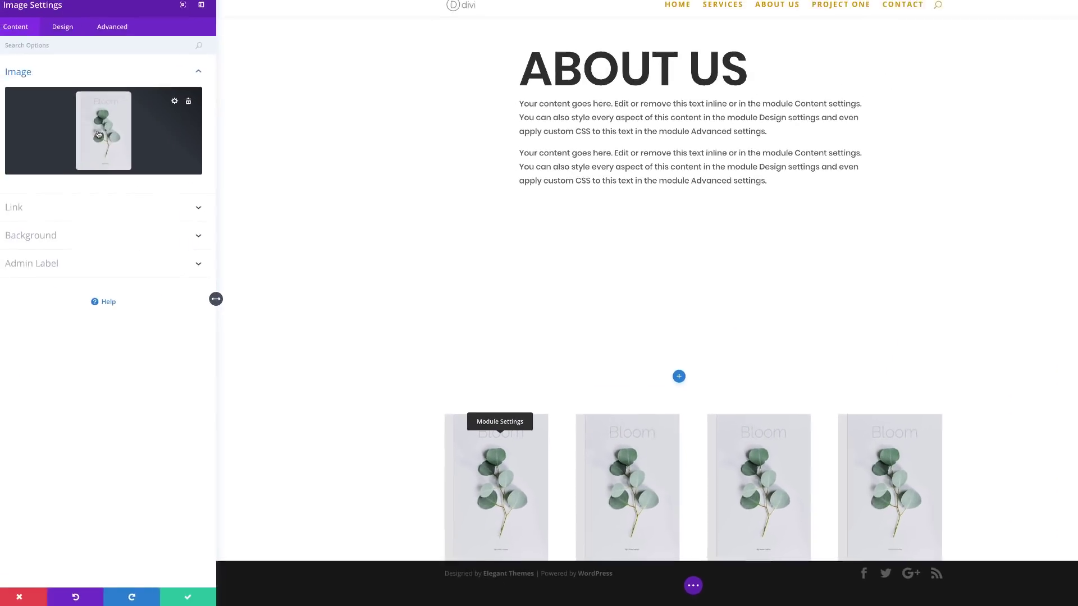
pyautogui.click(105, 140)
pyautogui.click(300, 101)
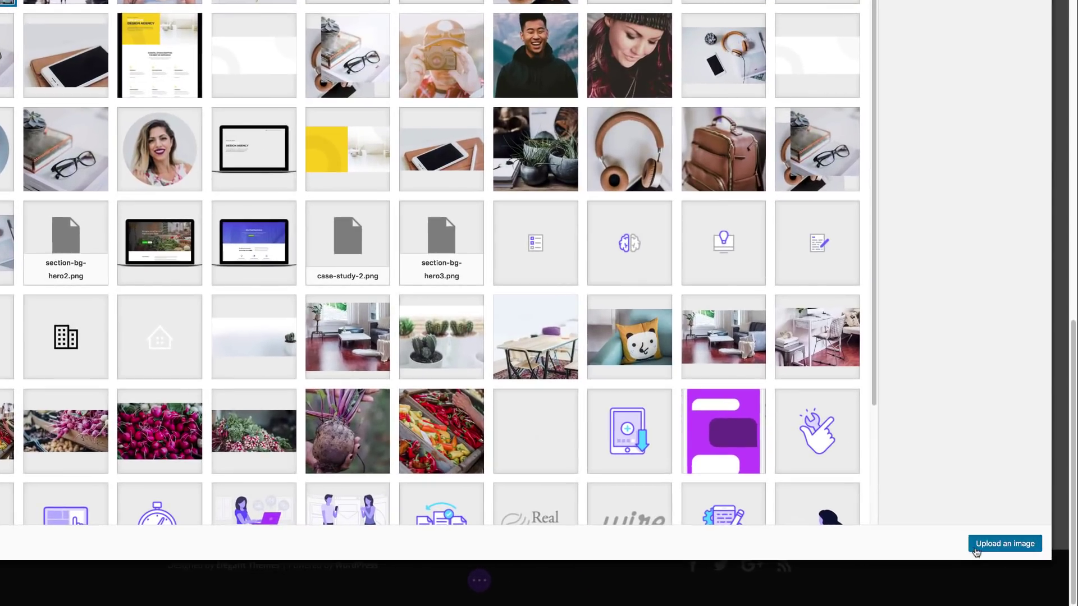
pyautogui.click(1005, 543)
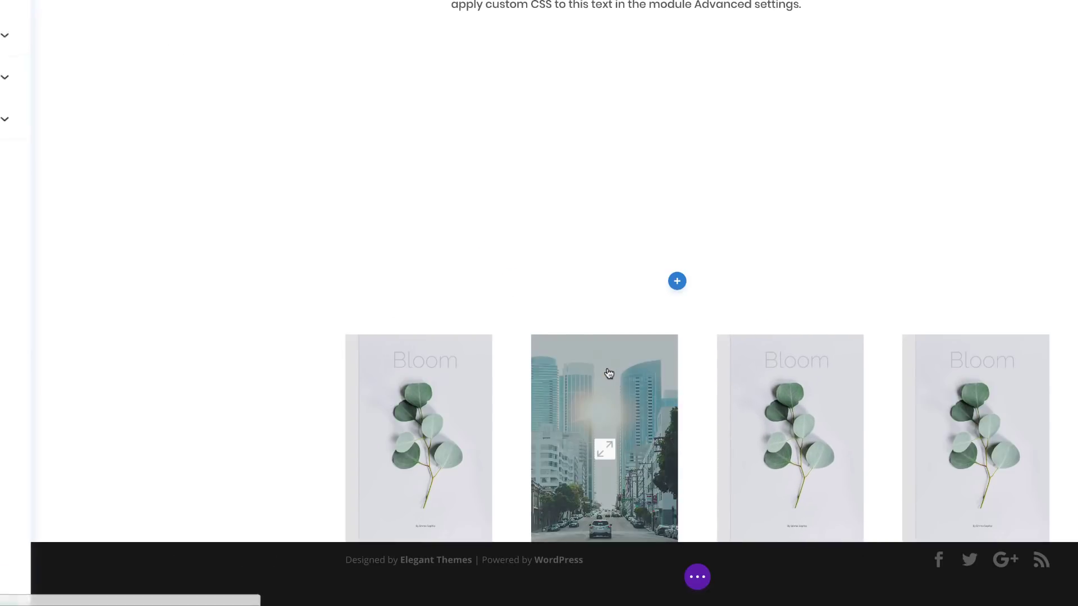
pyautogui.click(609, 374)
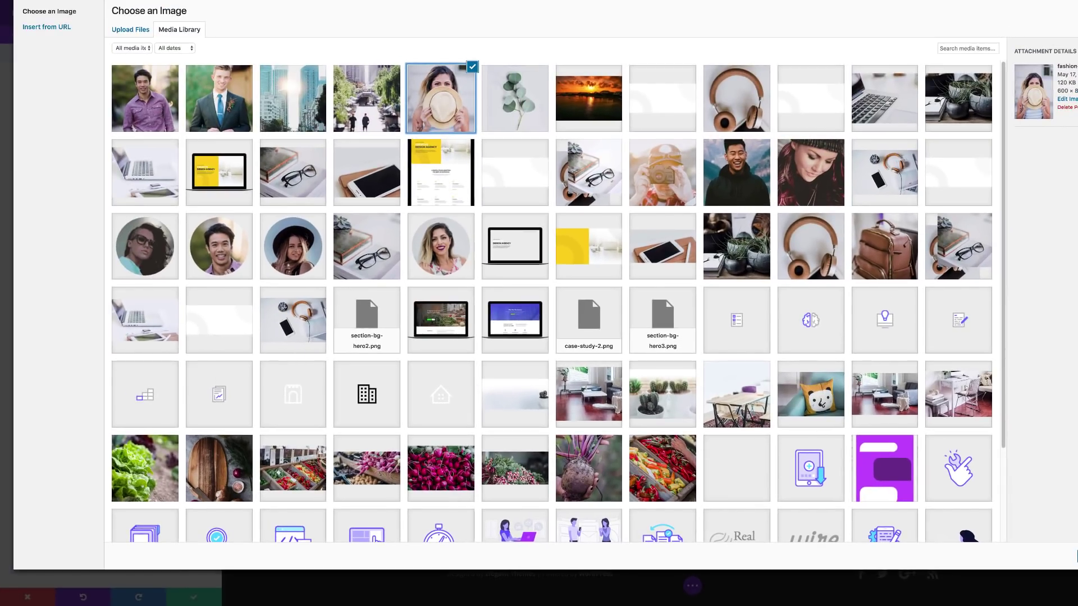
pyautogui.click(1077, 556)
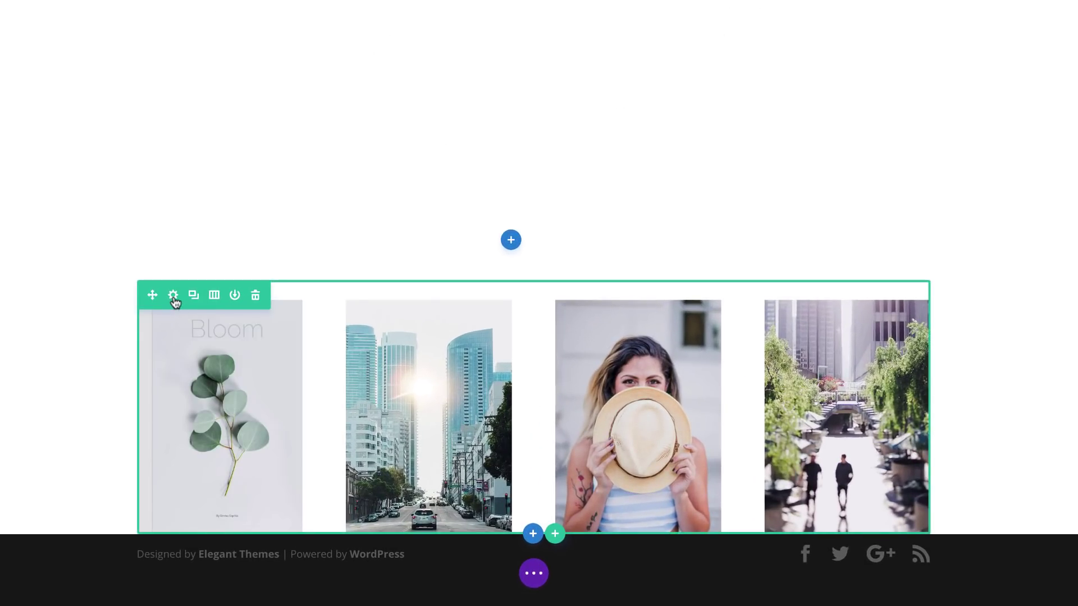
# Step: Make the image row fullwidth and give it a custom gutter width of 1
pyautogui.click(178, 299)
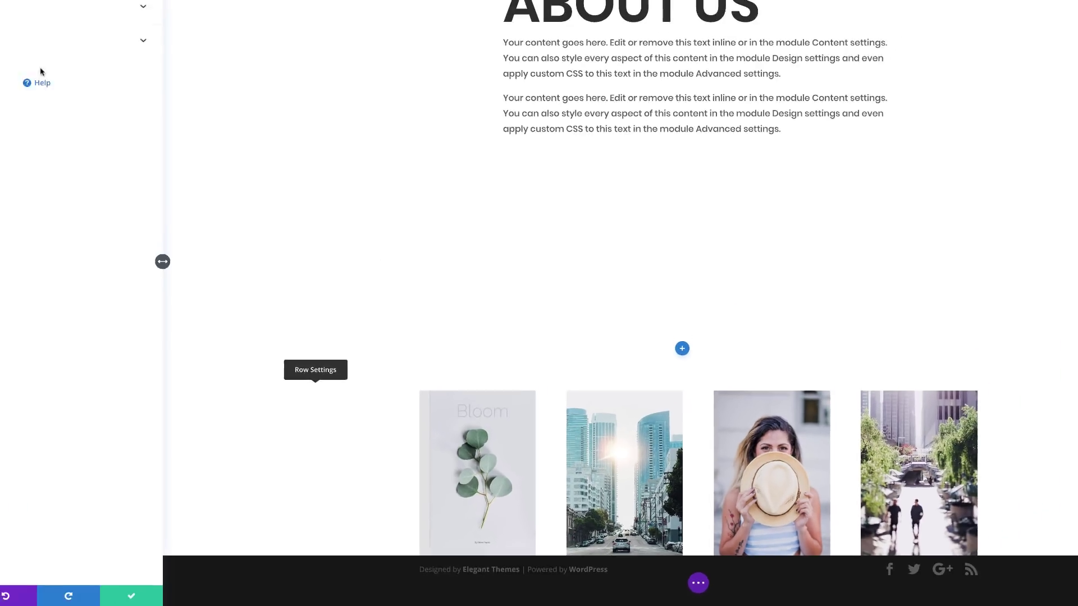
pyautogui.click(73, 36)
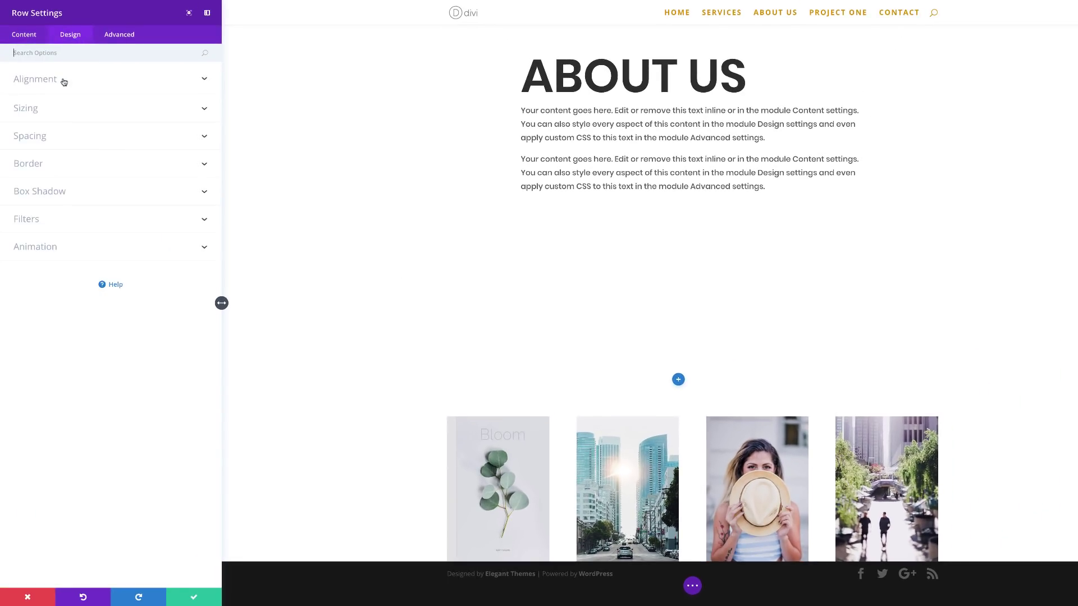
pyautogui.click(37, 113)
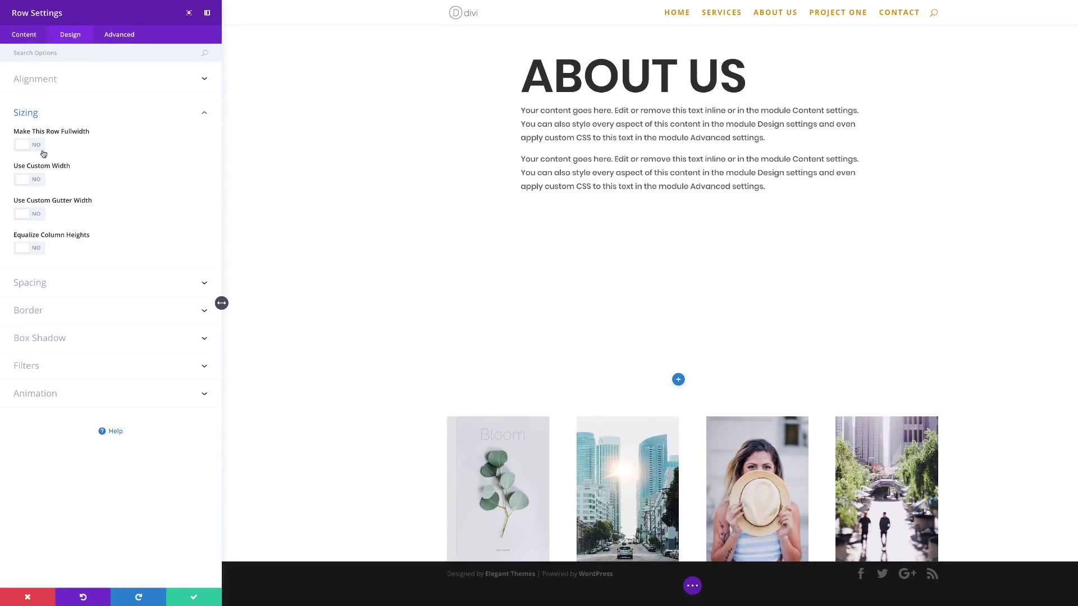
pyautogui.click(40, 181)
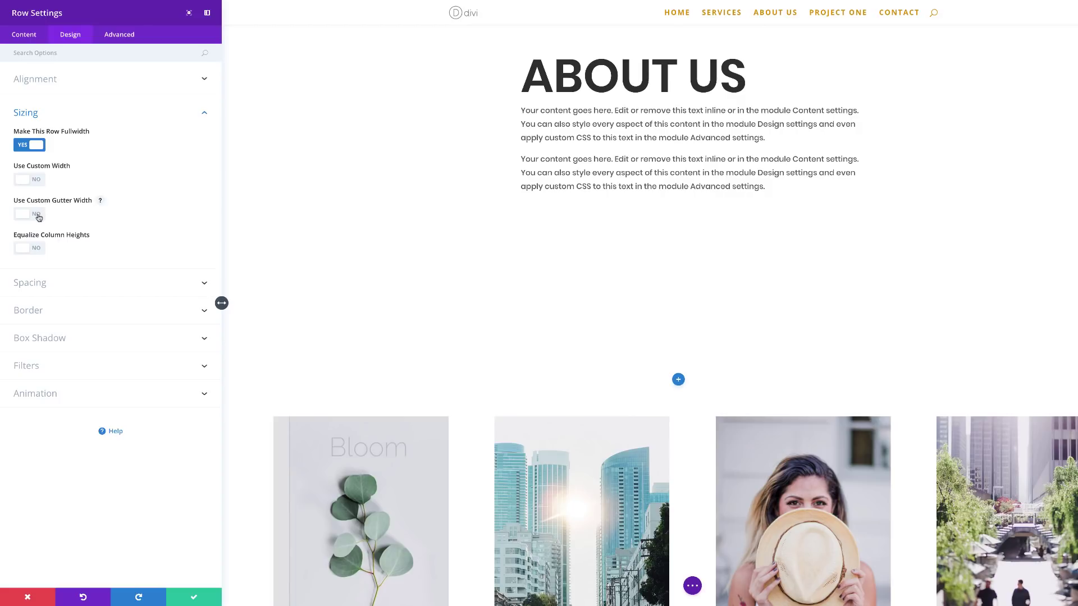
pyautogui.click(37, 215)
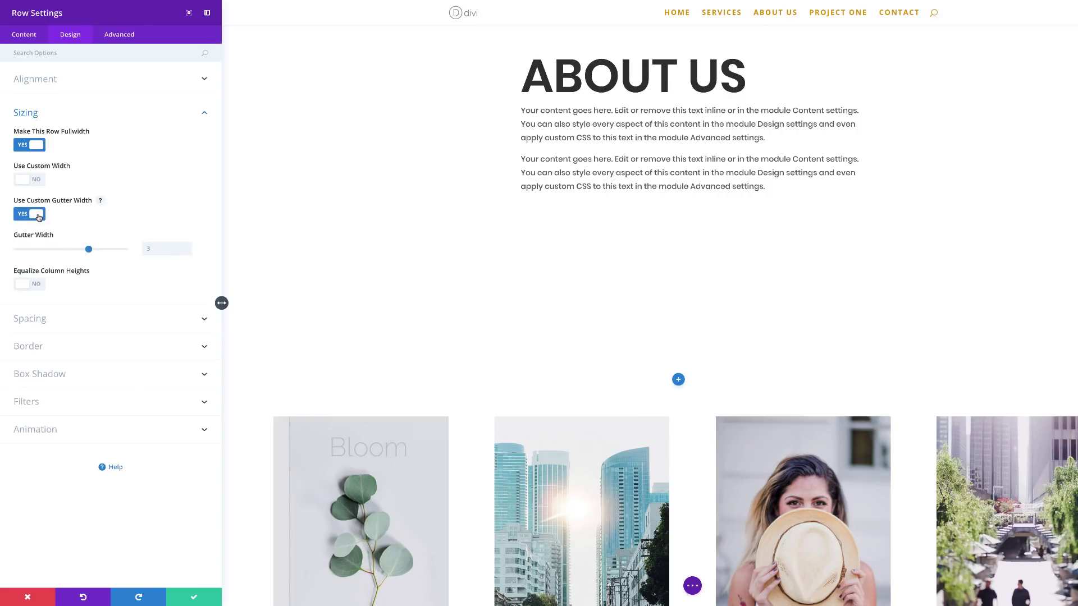
pyautogui.moveTo(89, 250); pyautogui.dragTo(54, 252)
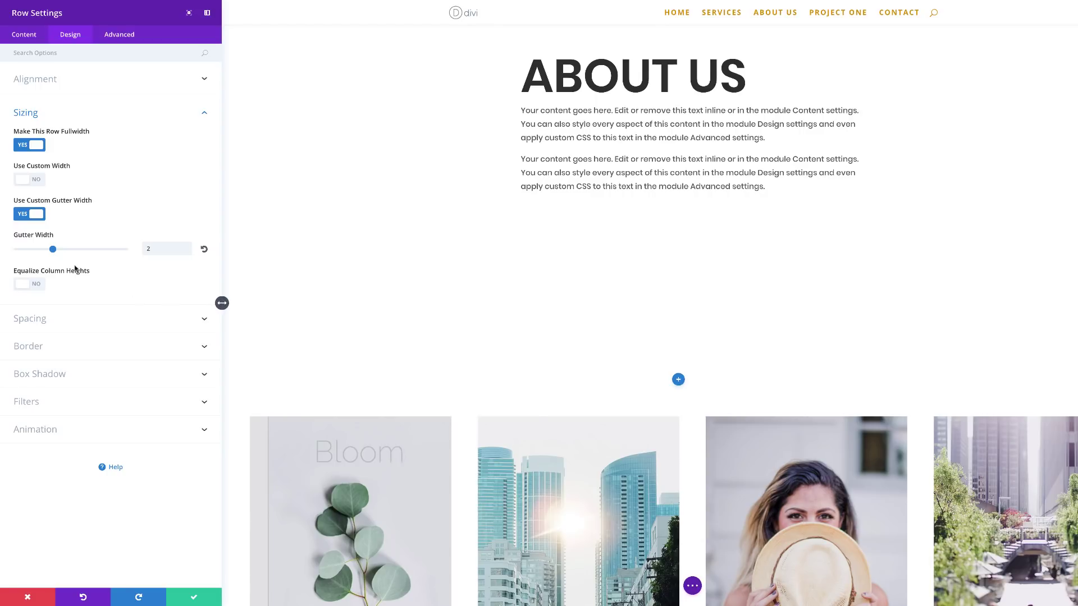
pyautogui.moveTo(51, 251); pyautogui.dragTo(20, 253)
pyautogui.scroll(-1, 457, 348)
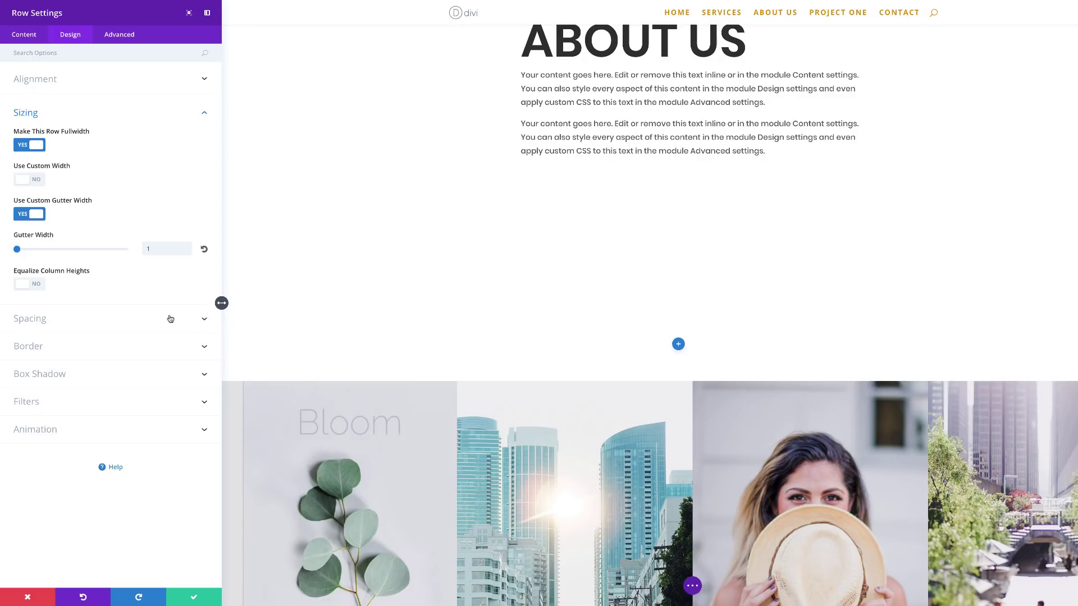
# Step: Set the image row's custom padding to 0px on all four sides
pyautogui.click(45, 319)
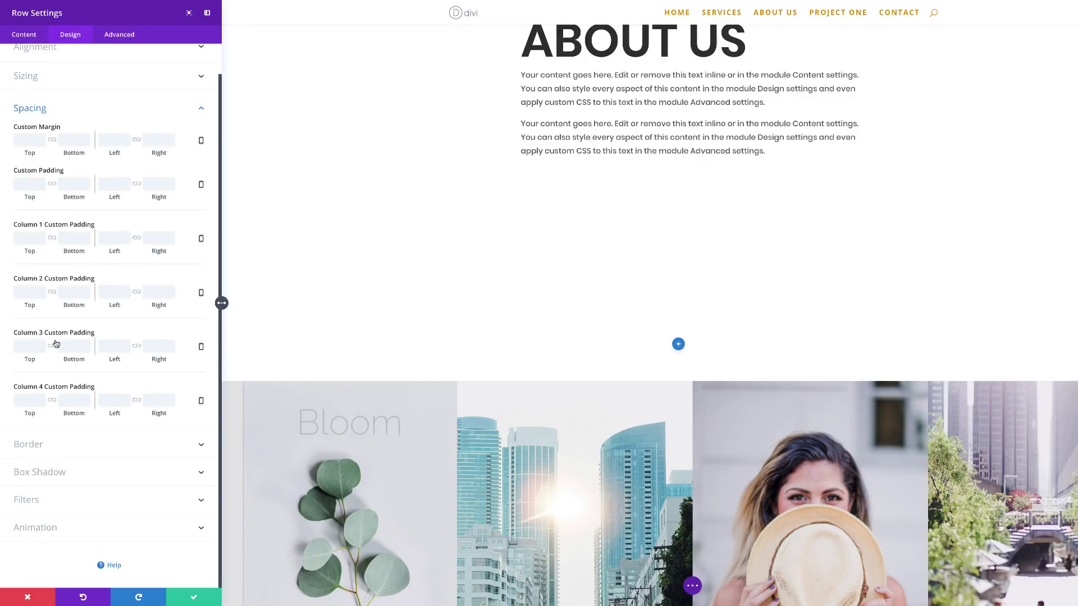
pyautogui.click(52, 183)
pyautogui.click(136, 184)
pyautogui.click(25, 183)
pyautogui.click(119, 186)
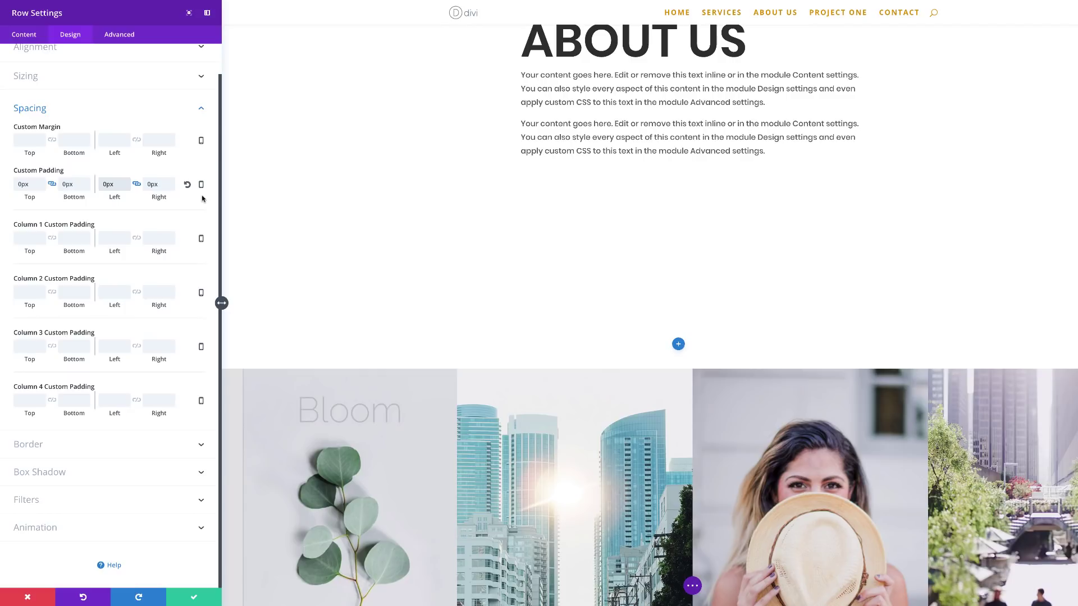
# Step: Set the top padding of columns 1, 2 and 3 to 15vw, 10vw and 5vw, and save the row
pyautogui.click(57, 272)
pyautogui.click(27, 239)
pyautogui.write('15vw')
pyautogui.click(77, 241)
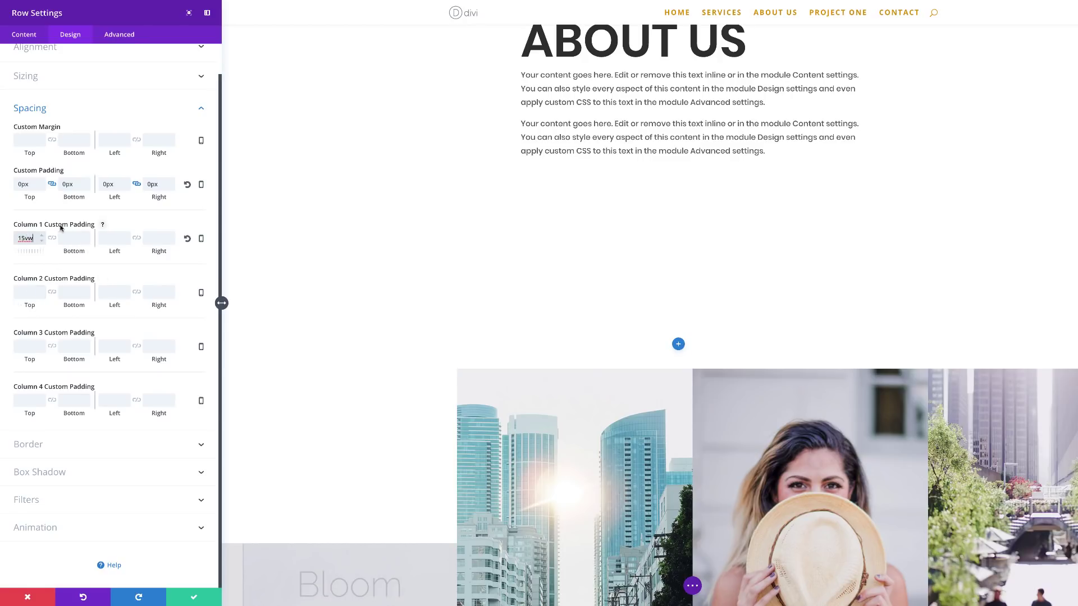
pyautogui.click(24, 292)
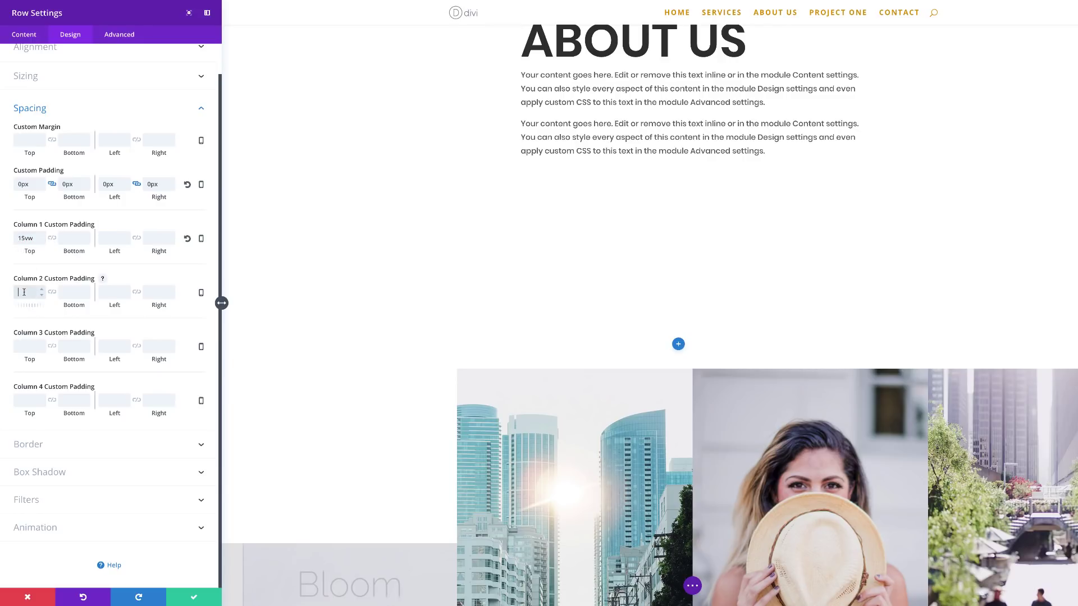
pyautogui.write('10px')
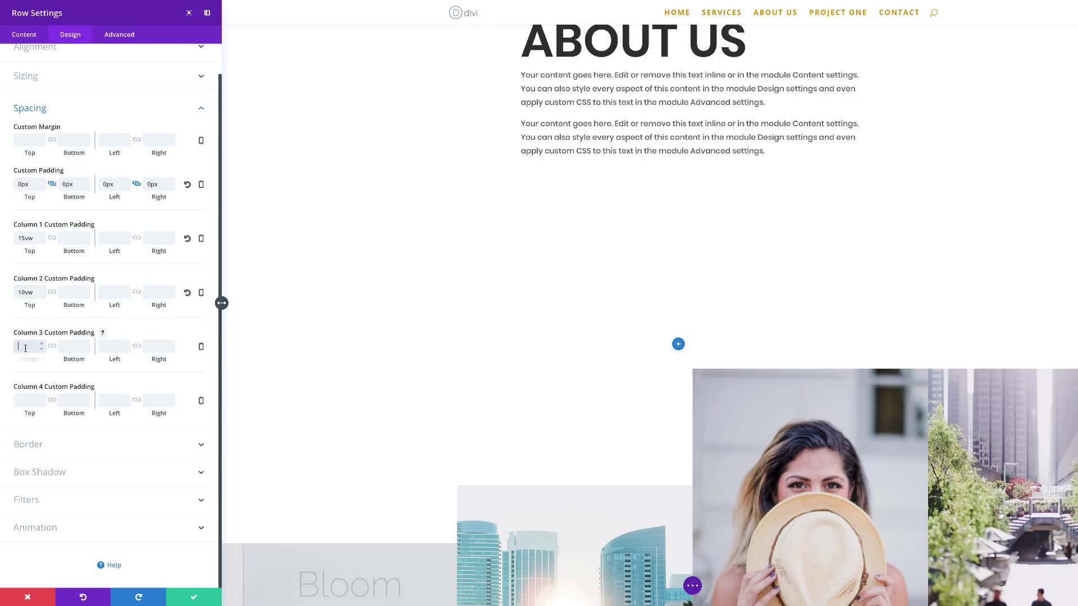
pyautogui.write('5vw')
pyautogui.scroll(-5, 555, 351)
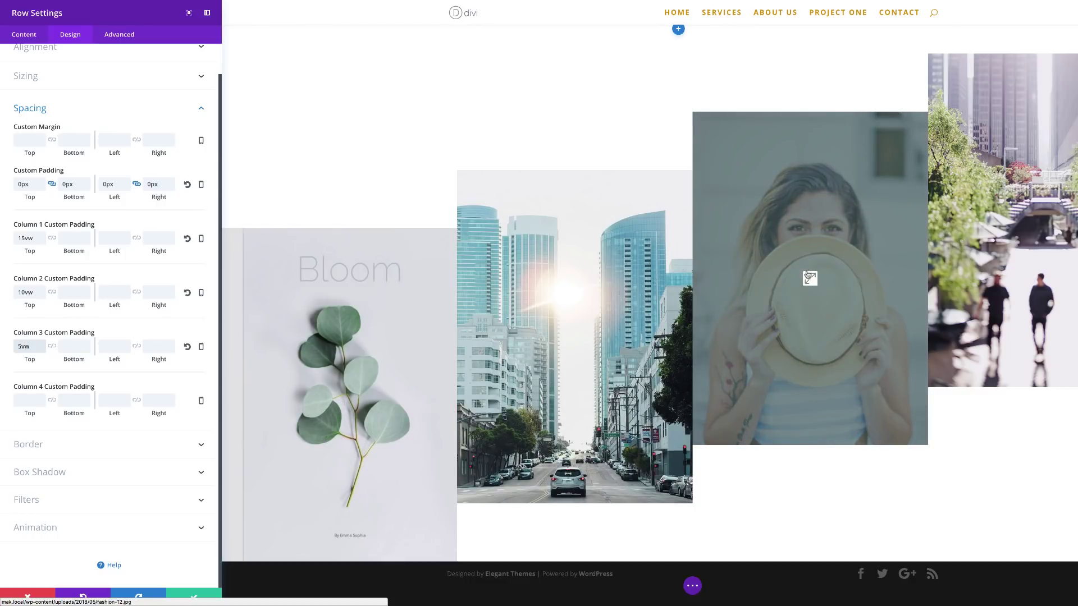
pyautogui.click(192, 599)
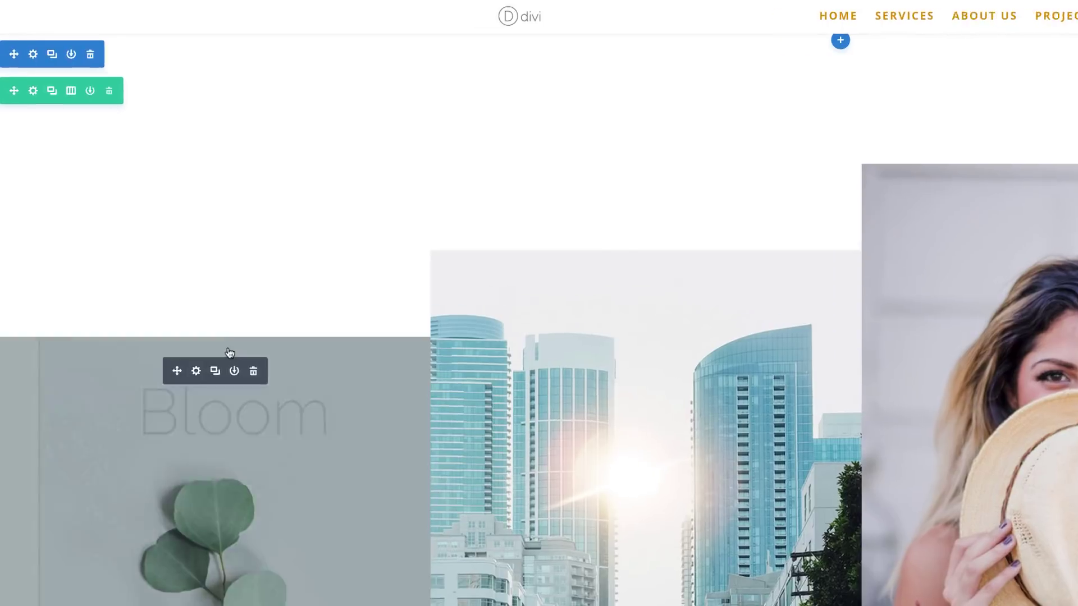
# Step: Give the image section a bottom divider in the straight slanted style and flip it horizontally
pyautogui.scroll(2, 348, 298)
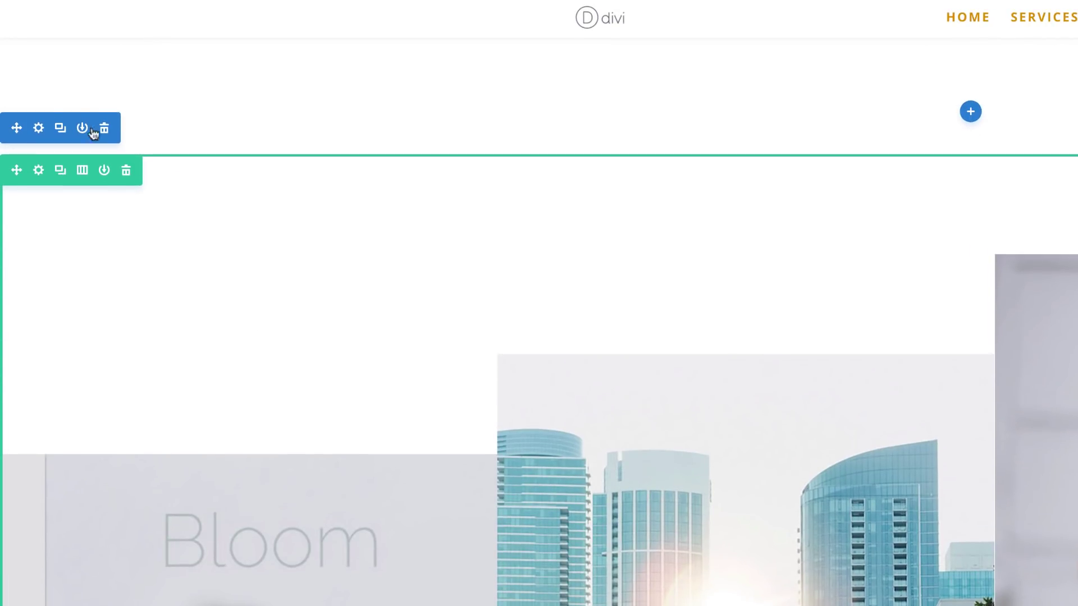
pyautogui.click(40, 144)
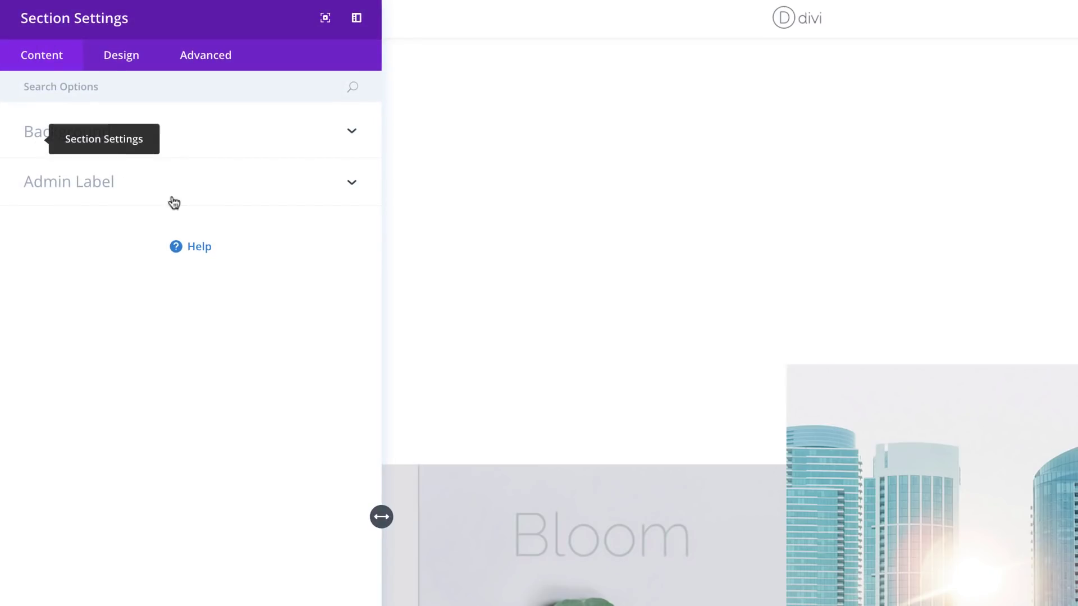
pyautogui.click(117, 53)
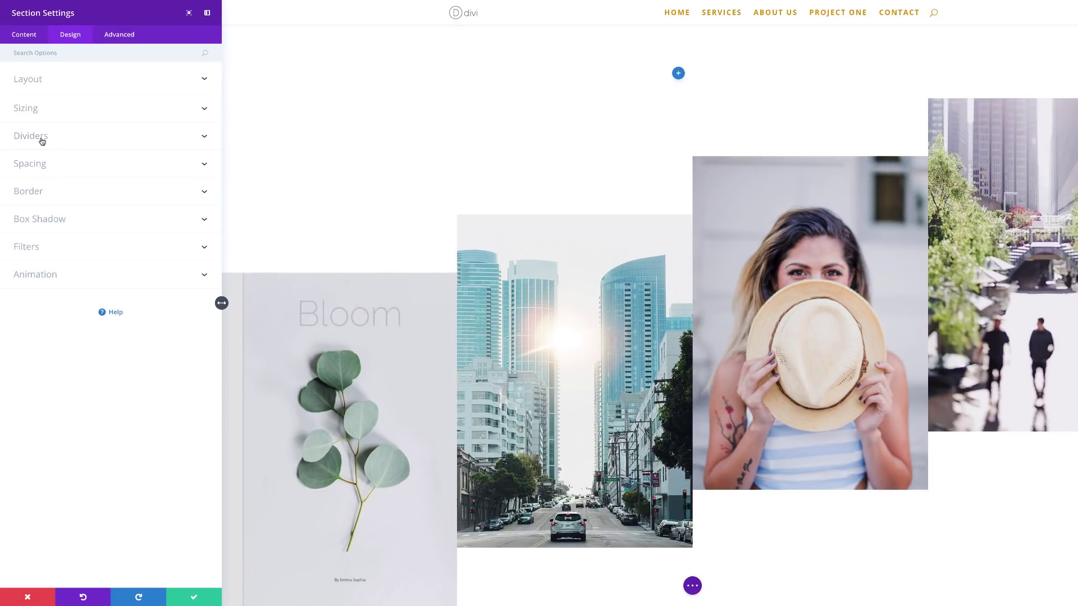
pyautogui.click(68, 217)
pyautogui.click(164, 176)
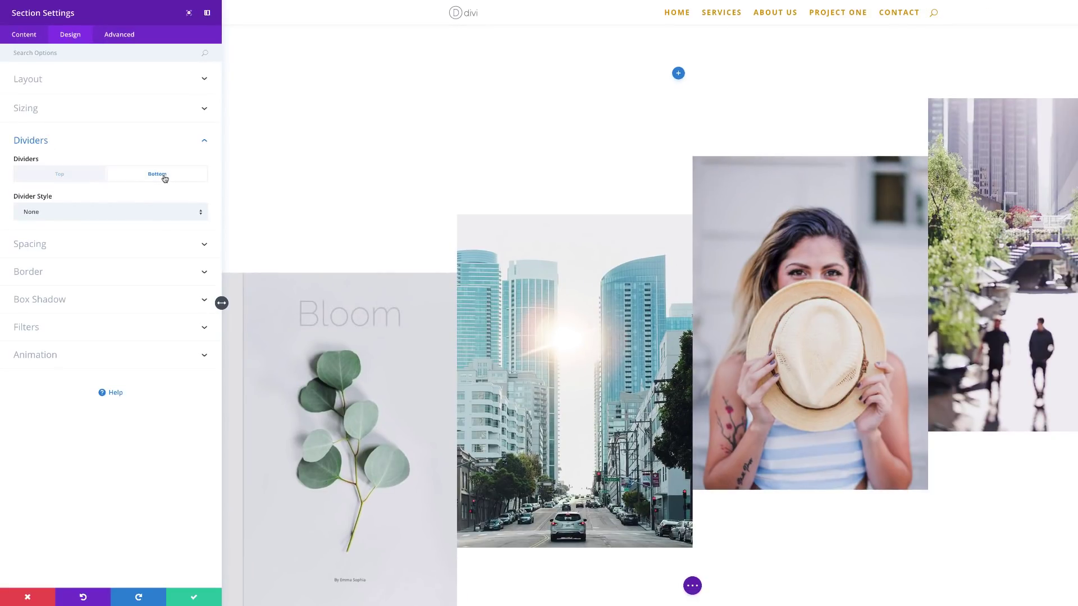
pyautogui.click(93, 216)
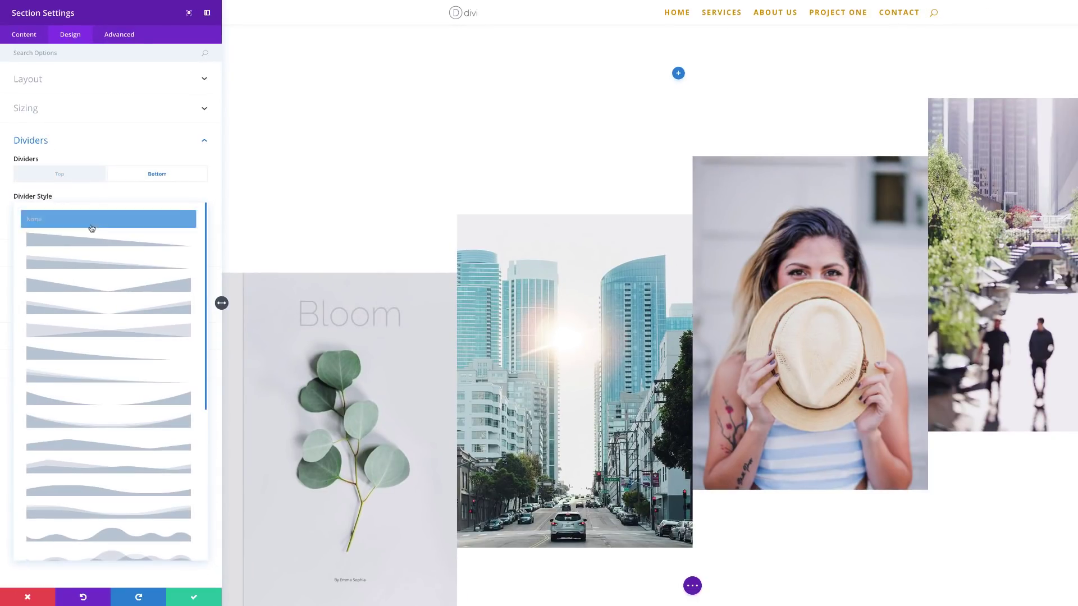
pyautogui.click(85, 241)
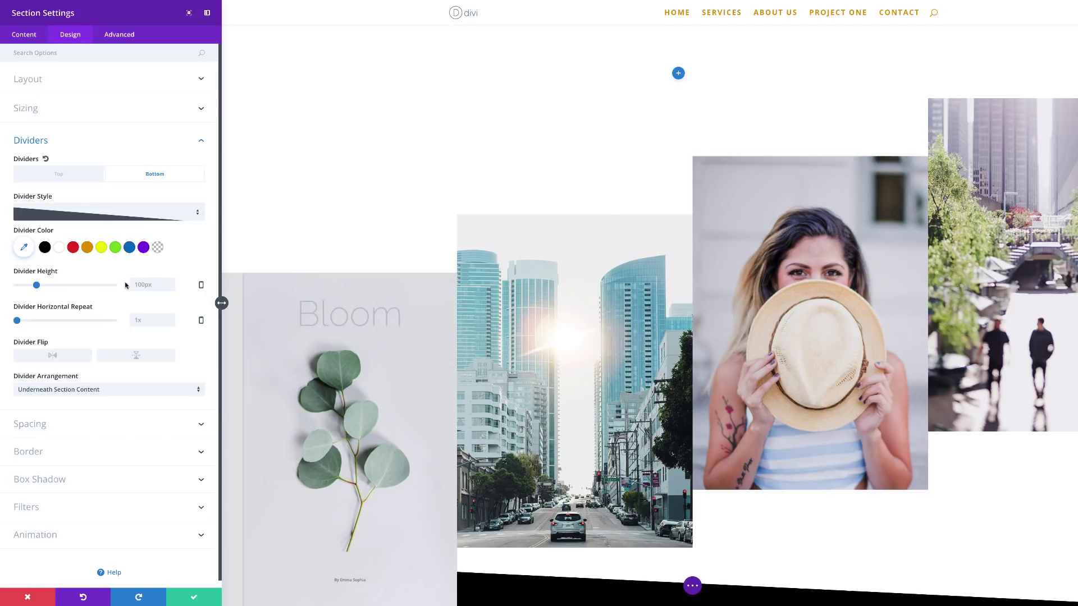
pyautogui.click(54, 356)
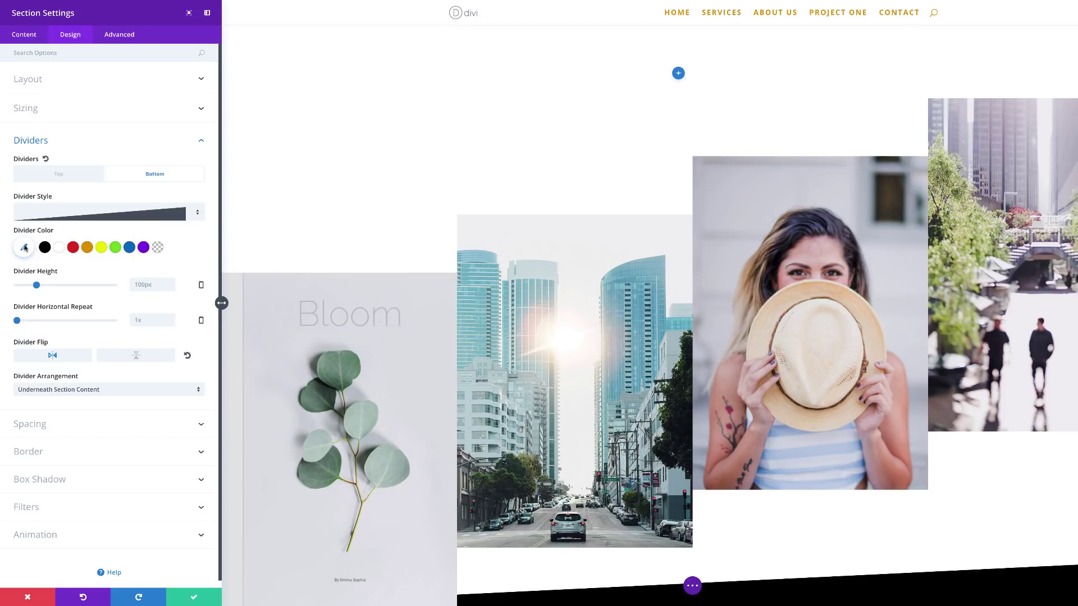
# Step: Make the bottom divider white and set its height to 20vw
pyautogui.click(24, 248)
pyautogui.click(140, 375)
pyautogui.write('20vw')
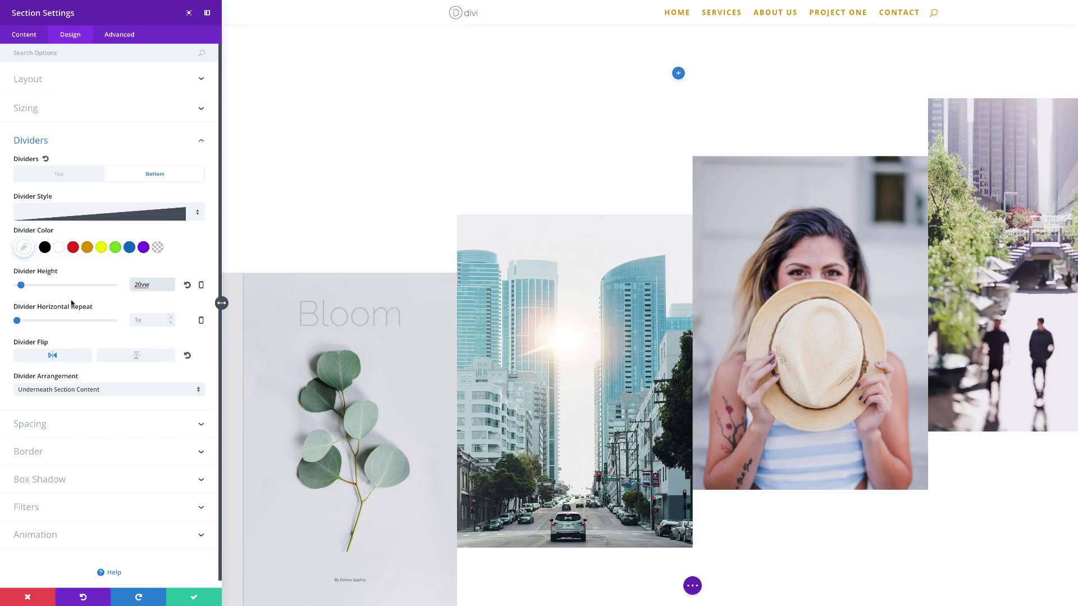
# Step: Enable responsive heights for the bottom divider and set the smartphone height to 0
pyautogui.click(202, 287)
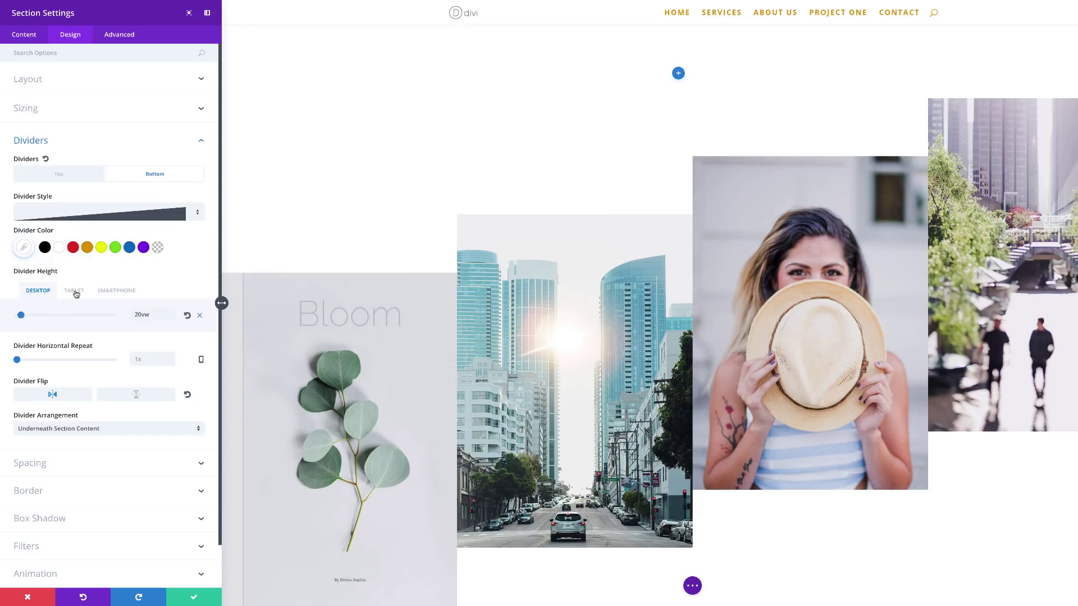
pyautogui.click(75, 291)
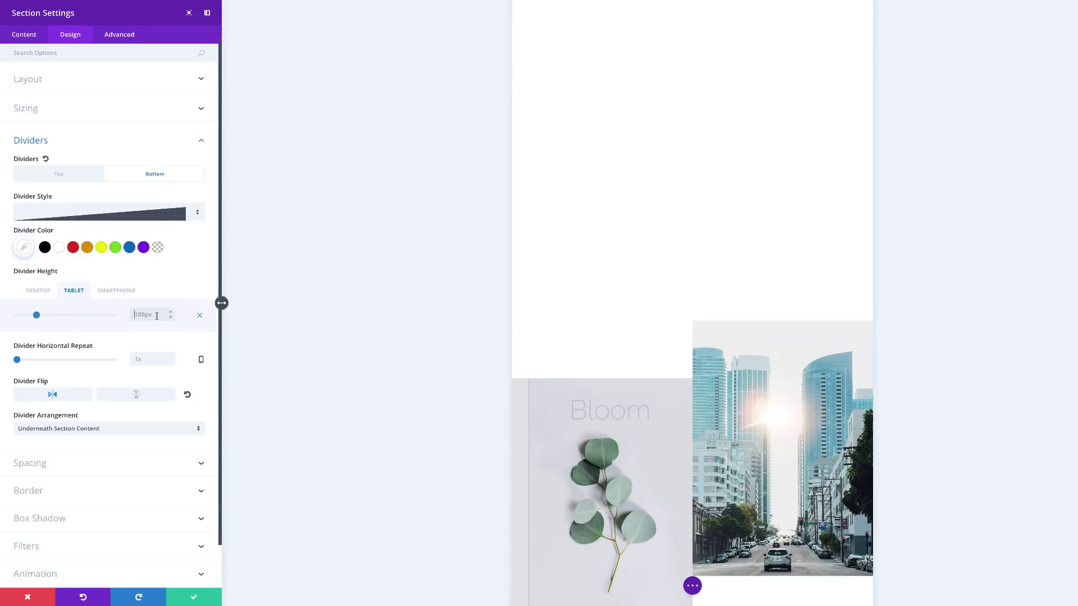
pyautogui.click(117, 290)
pyautogui.click(155, 316)
pyautogui.write('0')
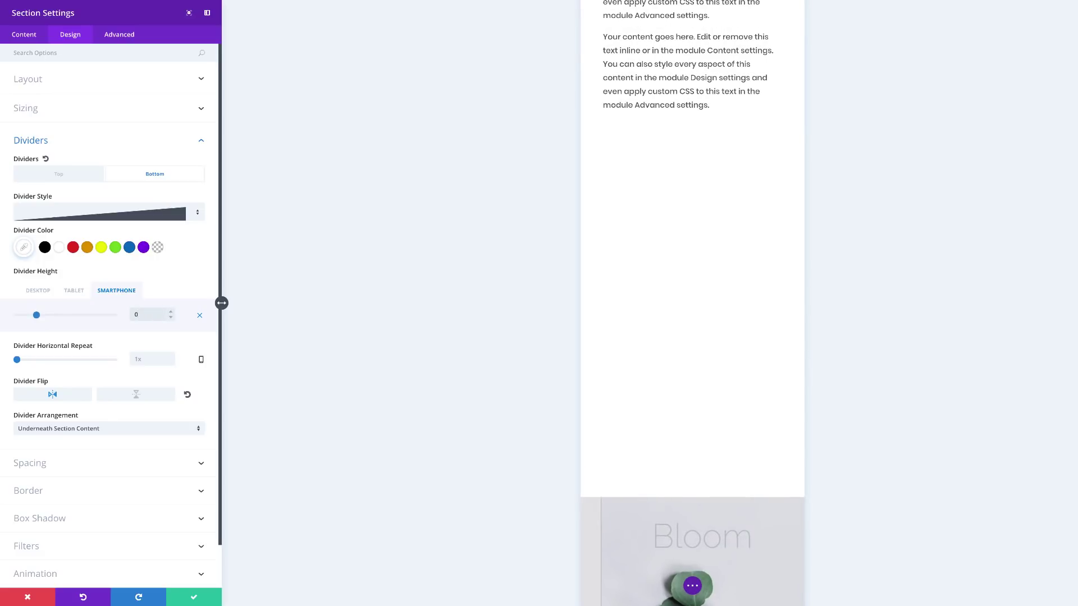
# Step: Arrange the bottom divider on top of the section content and set the section's top and bottom padding to 0px
pyautogui.click(38, 290)
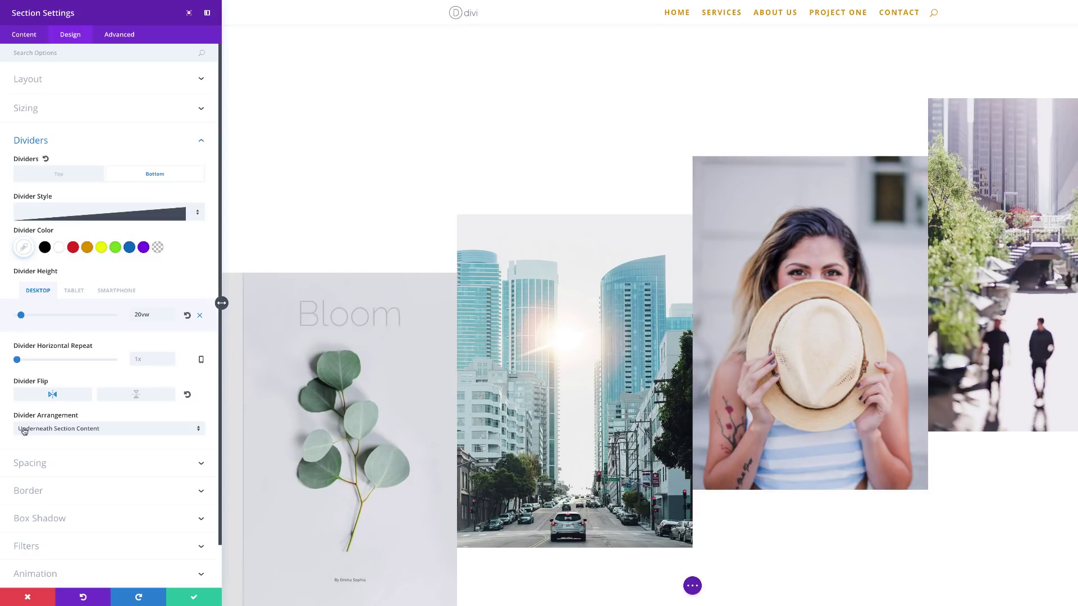
pyautogui.click(88, 431)
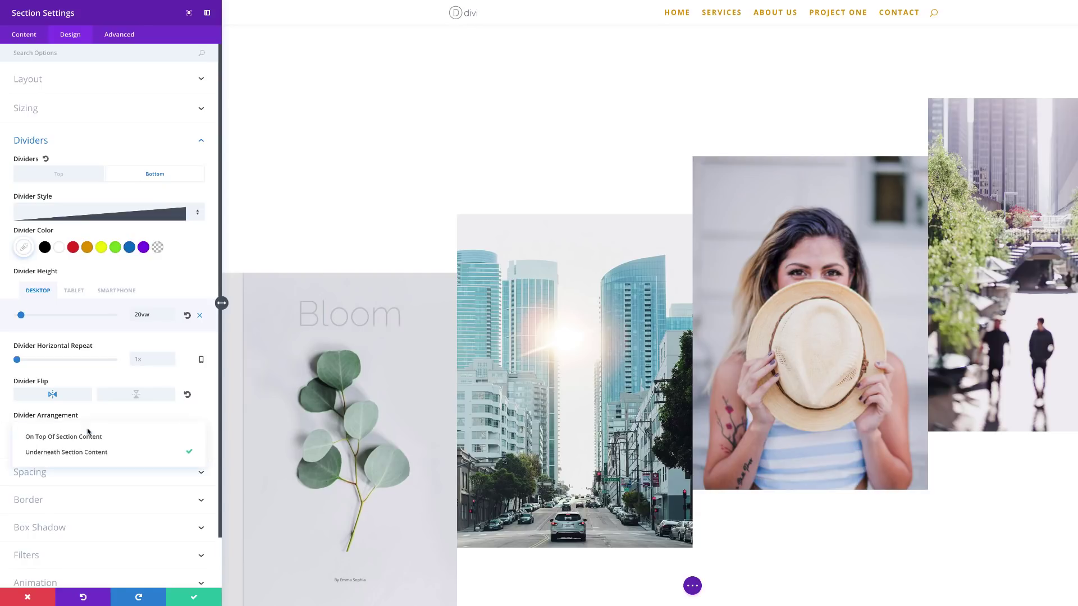
pyautogui.click(97, 437)
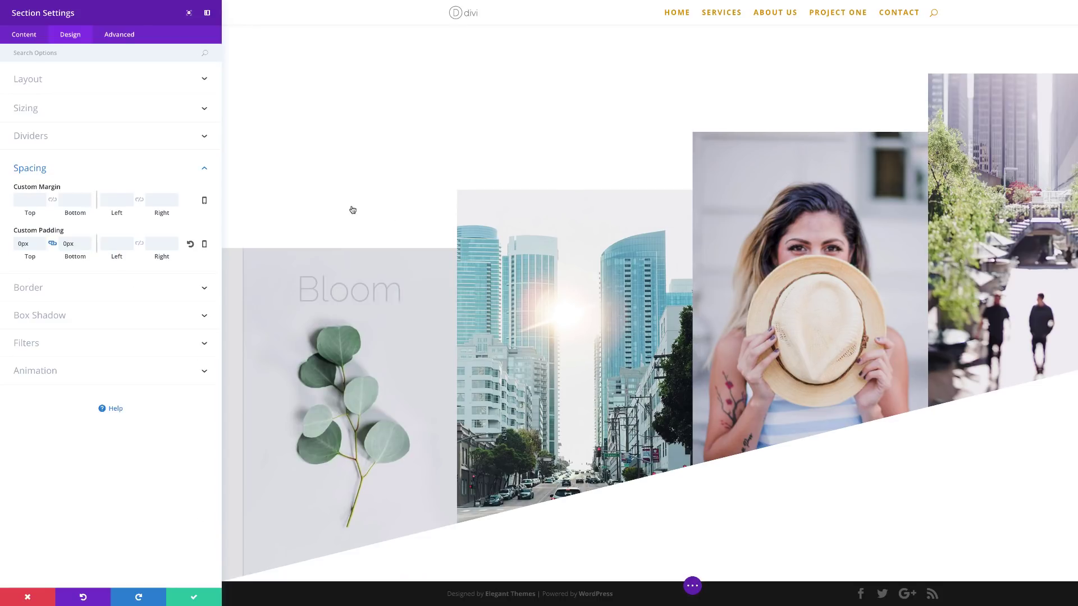
# Step: Add a top divider to the image section in the straight slanted style, flipped horizontally and coloured white (#ffffff)
pyautogui.click(40, 138)
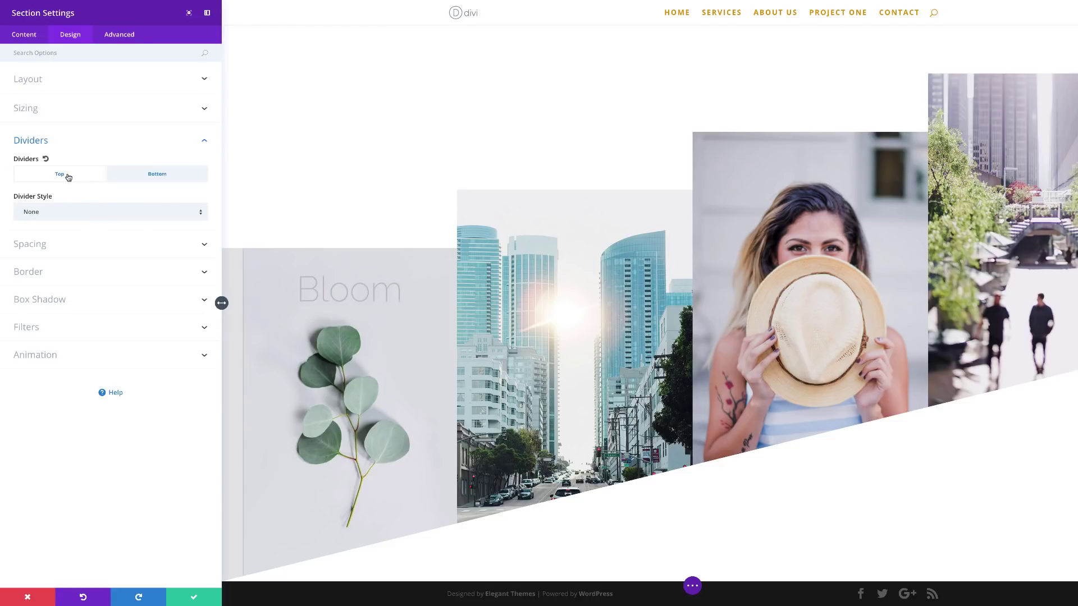
pyautogui.click(72, 214)
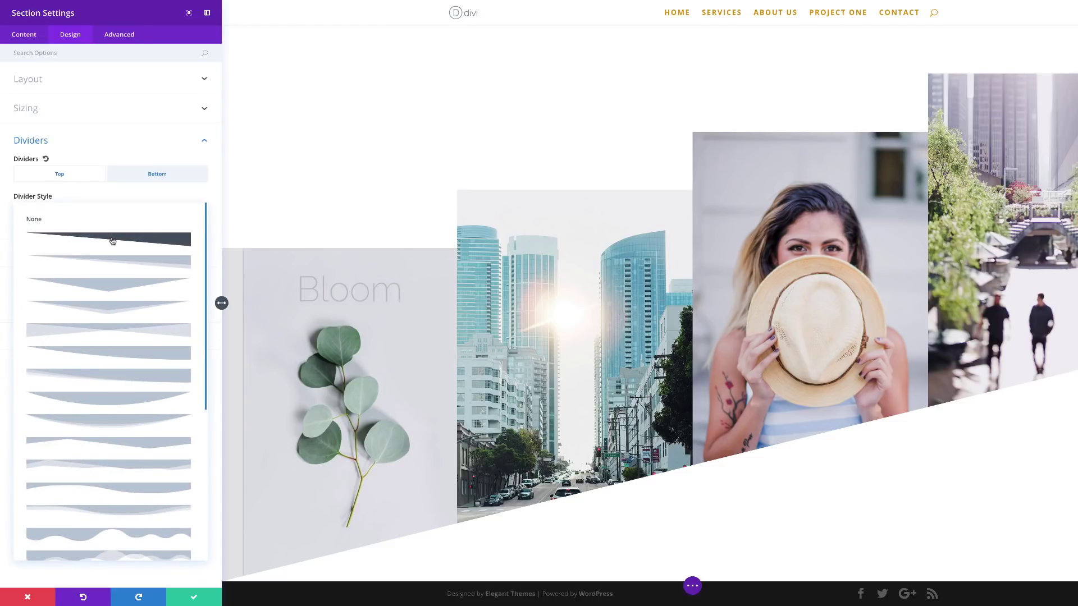
pyautogui.click(111, 240)
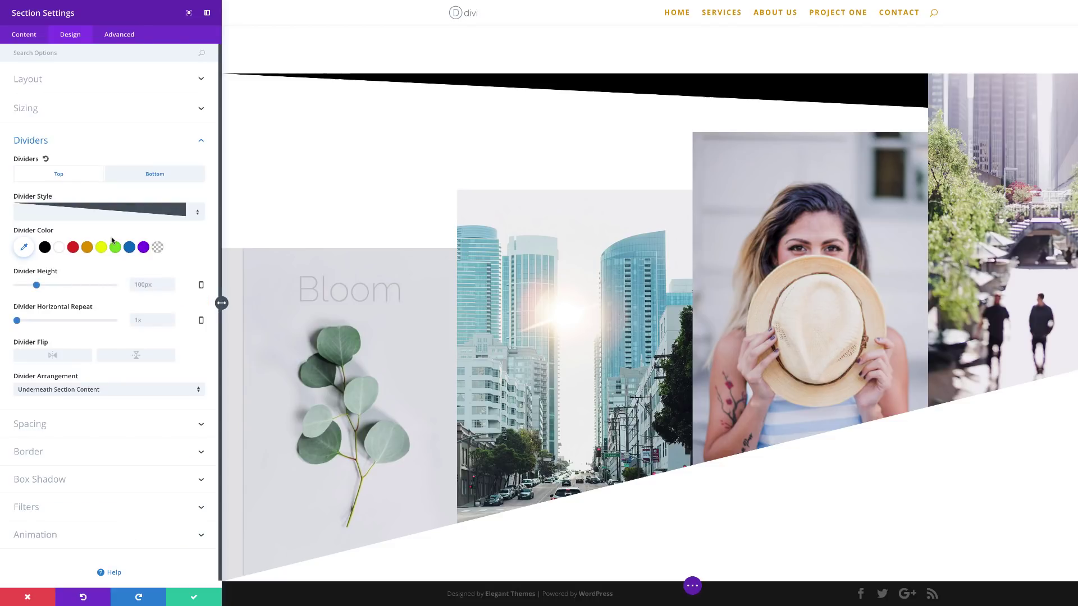
pyautogui.click(54, 357)
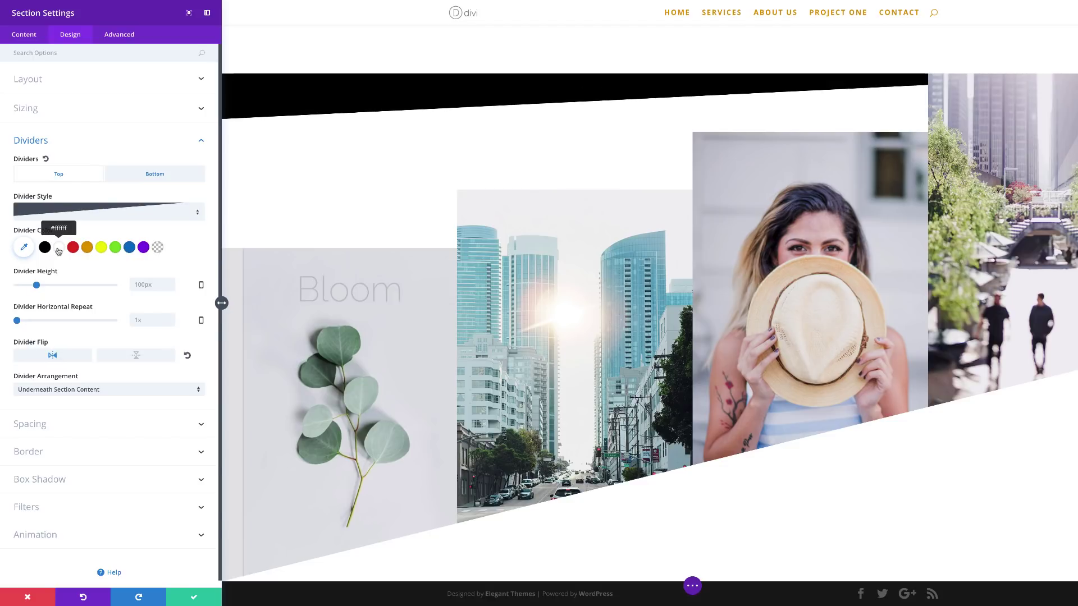
pyautogui.click(59, 249)
# Step: Set the top divider's height to 20vw, arrange it on top of the section content, and save the section
pyautogui.click(143, 286)
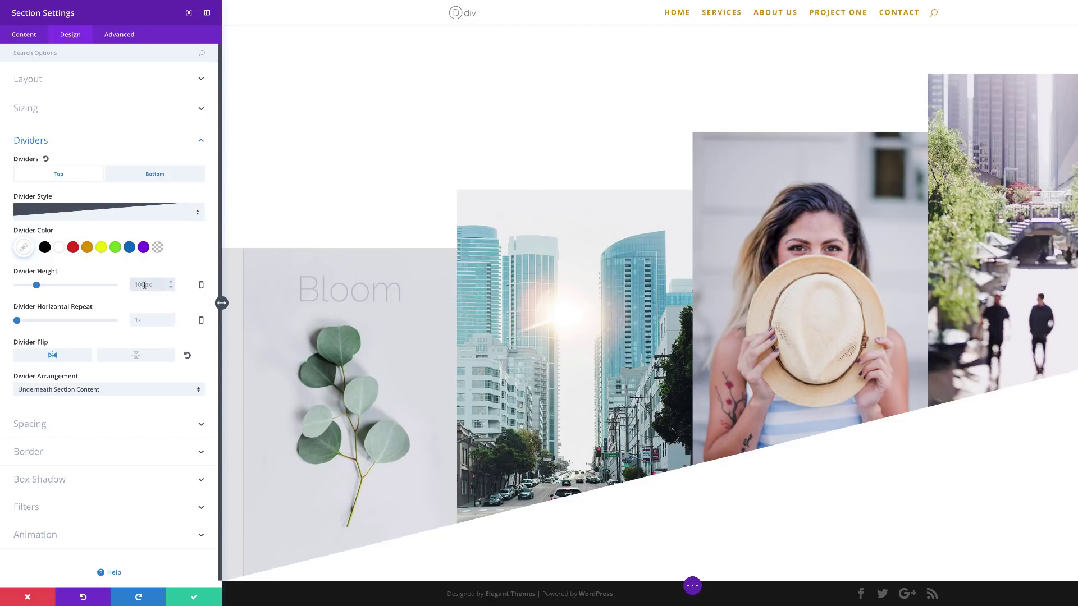
pyautogui.write('20vw')
pyautogui.click(91, 394)
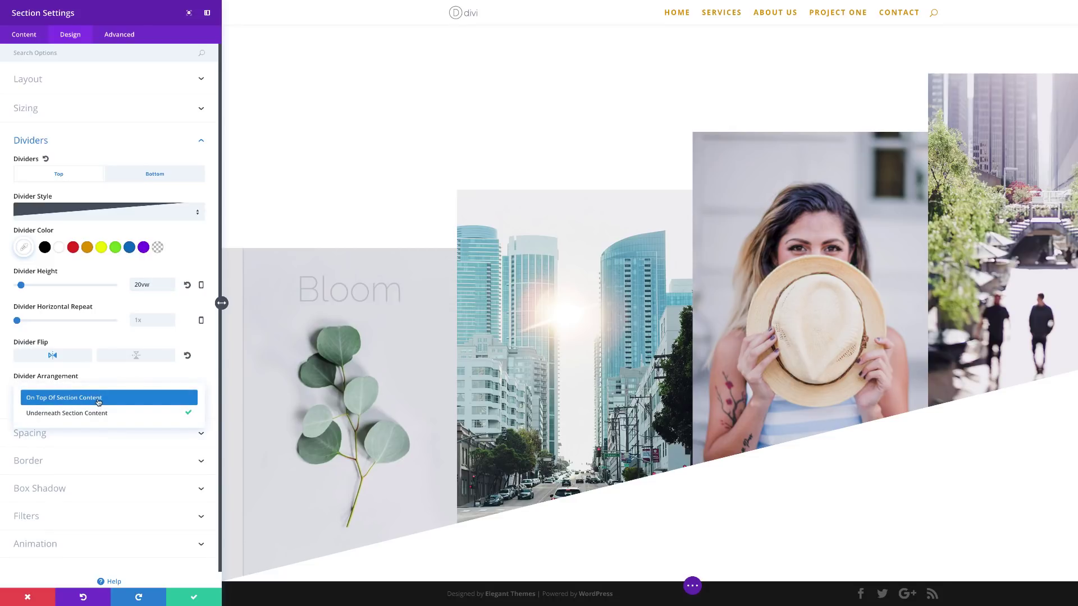
pyautogui.click(98, 398)
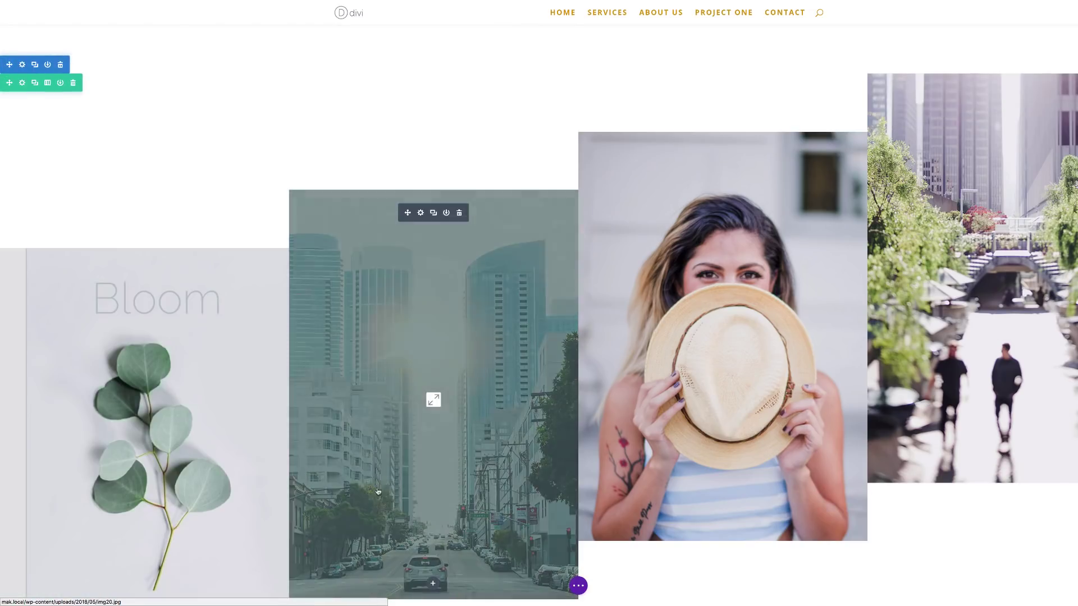
# Step: Switch the page builder to wireframe view
pyautogui.scroll(-1, 826, 515)
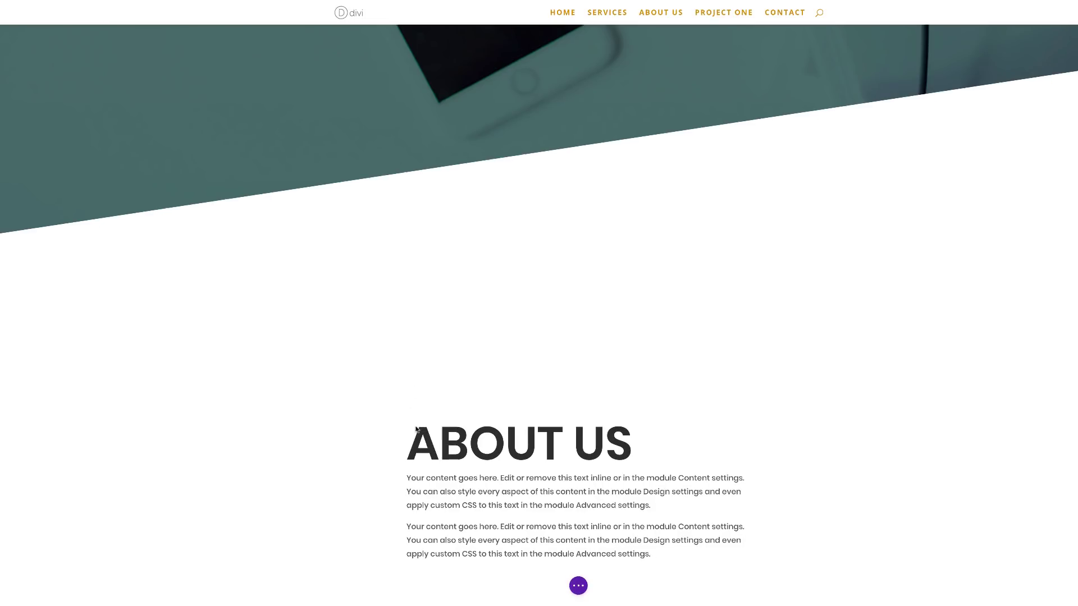
pyautogui.scroll(-1, 410, 427)
pyautogui.scroll(-2, 312, 436)
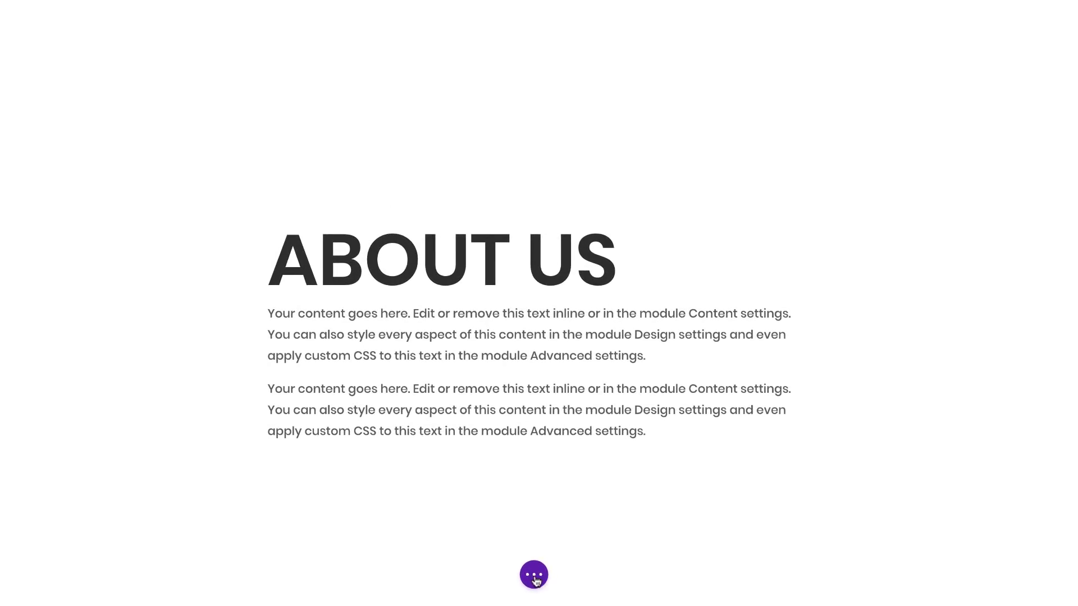
pyautogui.click(534, 576)
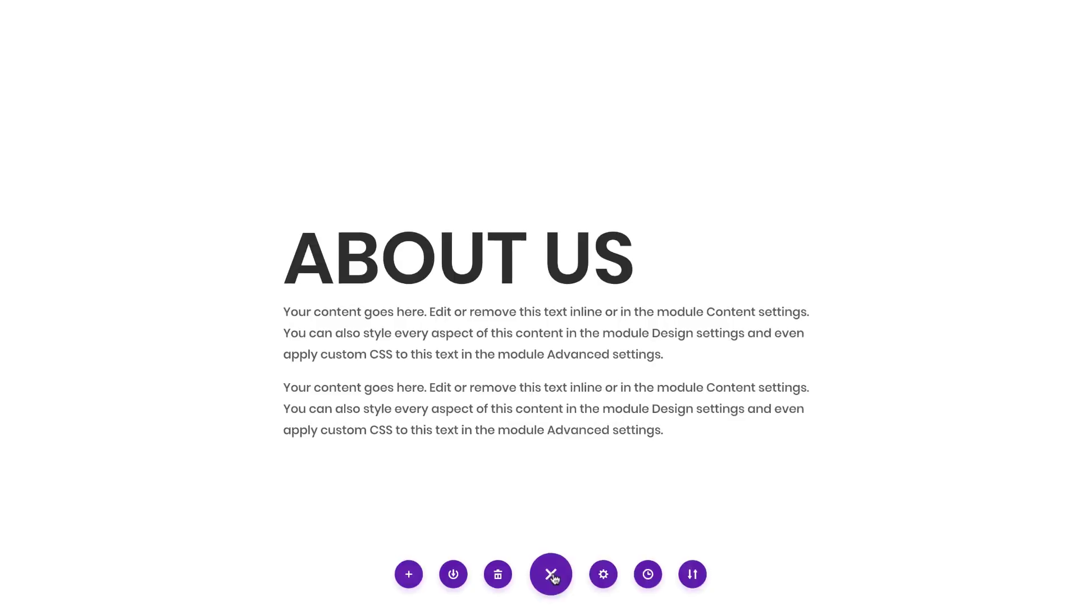
pyautogui.click(62, 570)
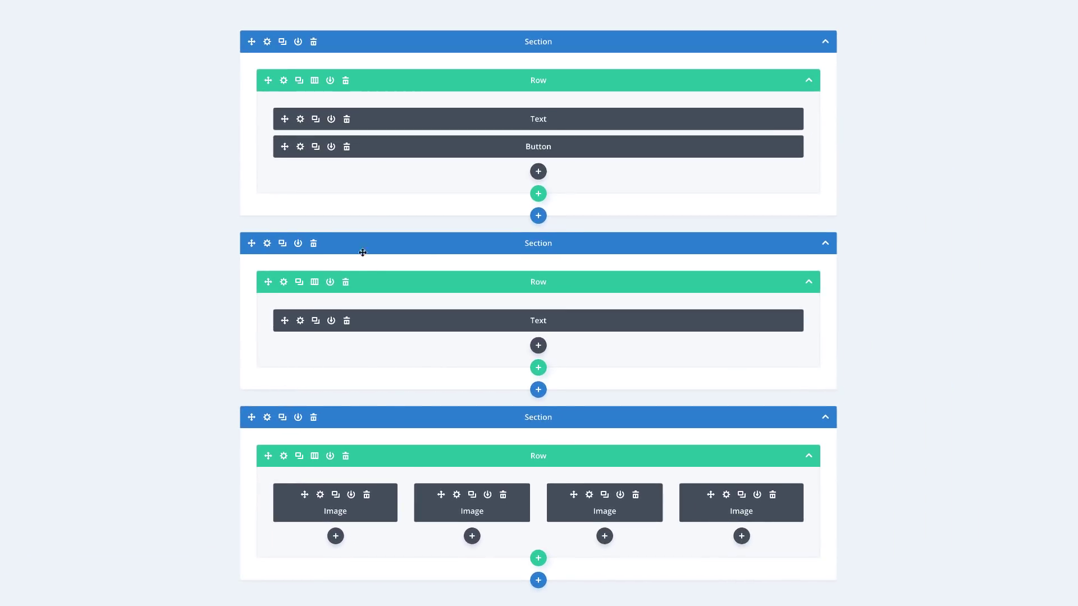
# Step: Duplicate the About Us text section and move the copy below the image section
pyautogui.click(283, 243)
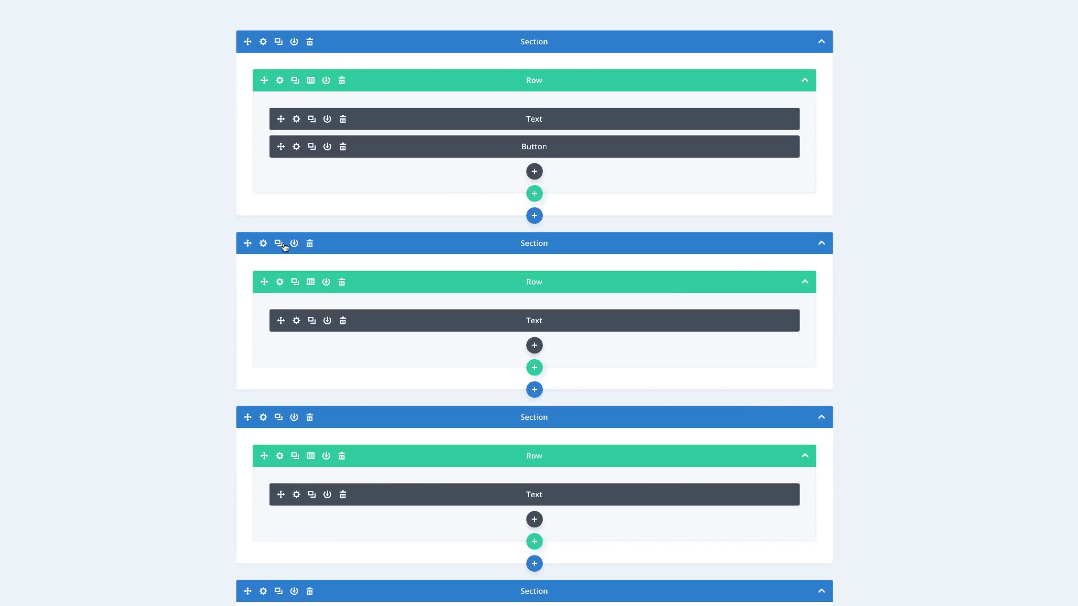
pyautogui.scroll(-2, 202, 354)
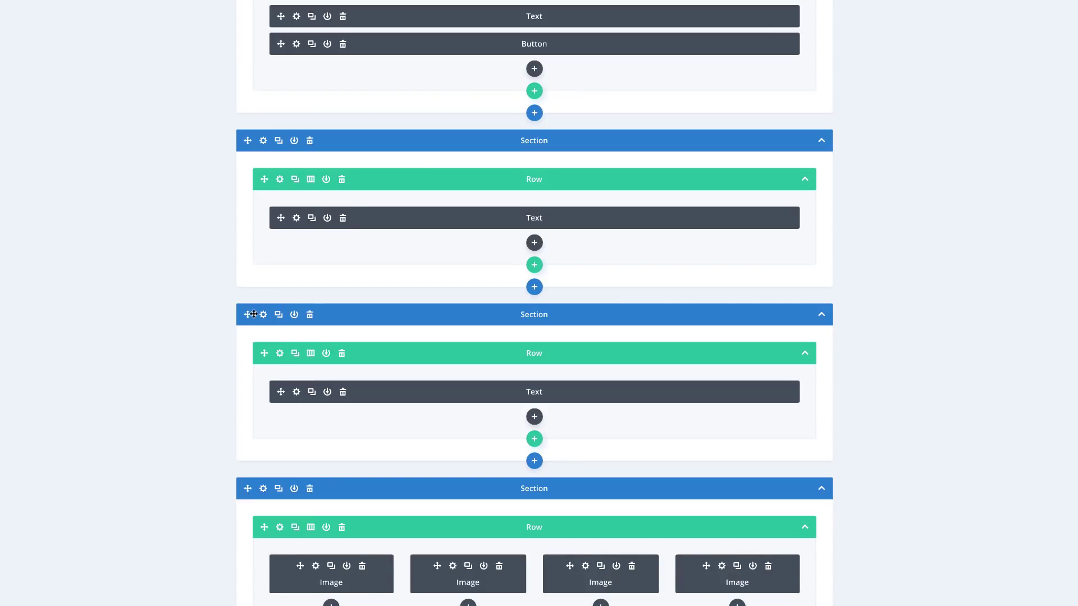
pyautogui.moveTo(254, 314); pyautogui.dragTo(257, 604)
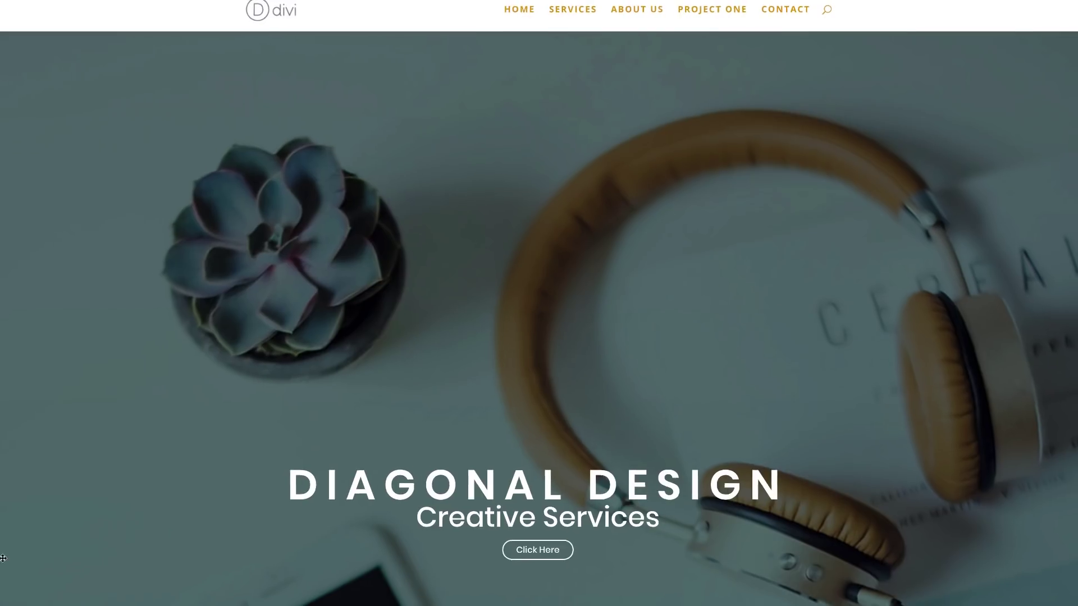
# Step: Replace the duplicated About Us module's content with an h2 heading "Our Members" and one placeholder paragraph, and save the module
pyautogui.scroll(-10, 414, 347)
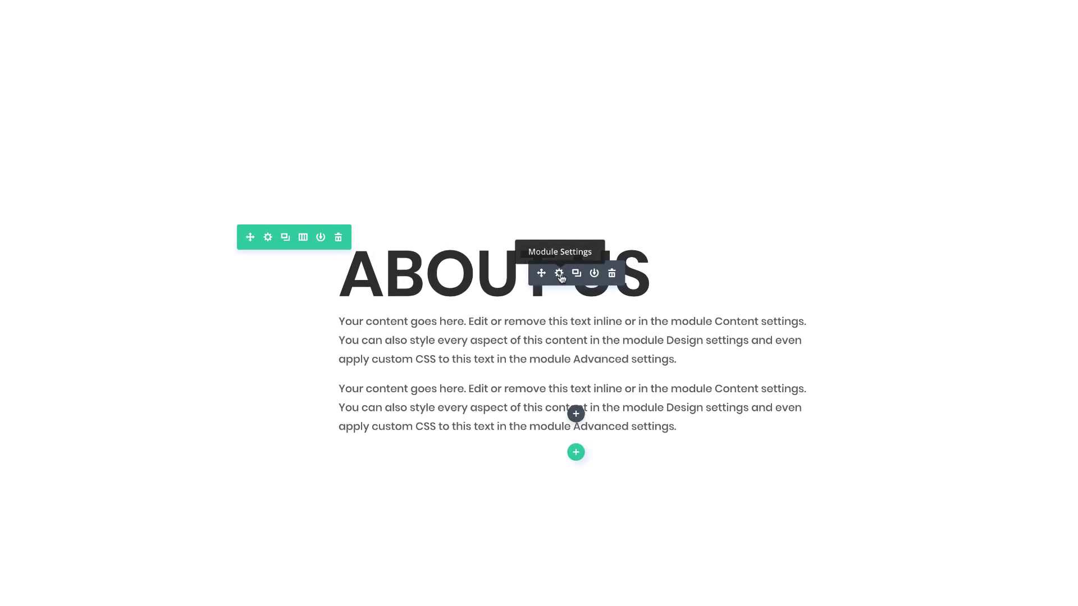
pyautogui.click(560, 273)
pyautogui.moveTo(22, 133); pyautogui.dragTo(197, 227)
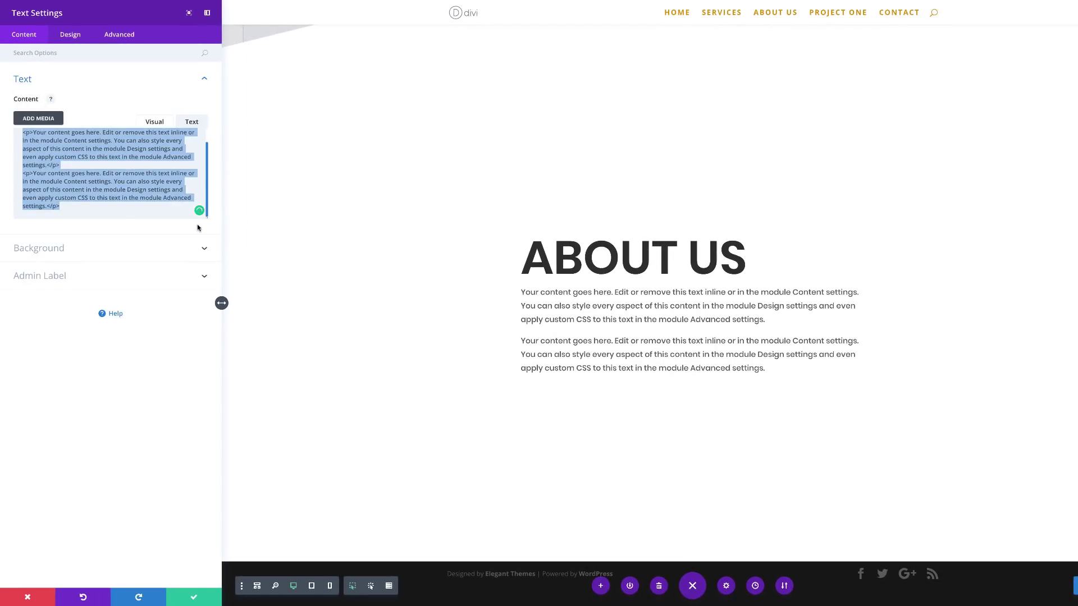
pyautogui.press('BackSpace')
pyautogui.write('<h2>Our Members</h2> Your content goes here. Edit or remove this text inline or in the module Content settings. You can also style every aspect of this content in the module Design settings and even apply custom CSS to this text in the module Advanced settings.')
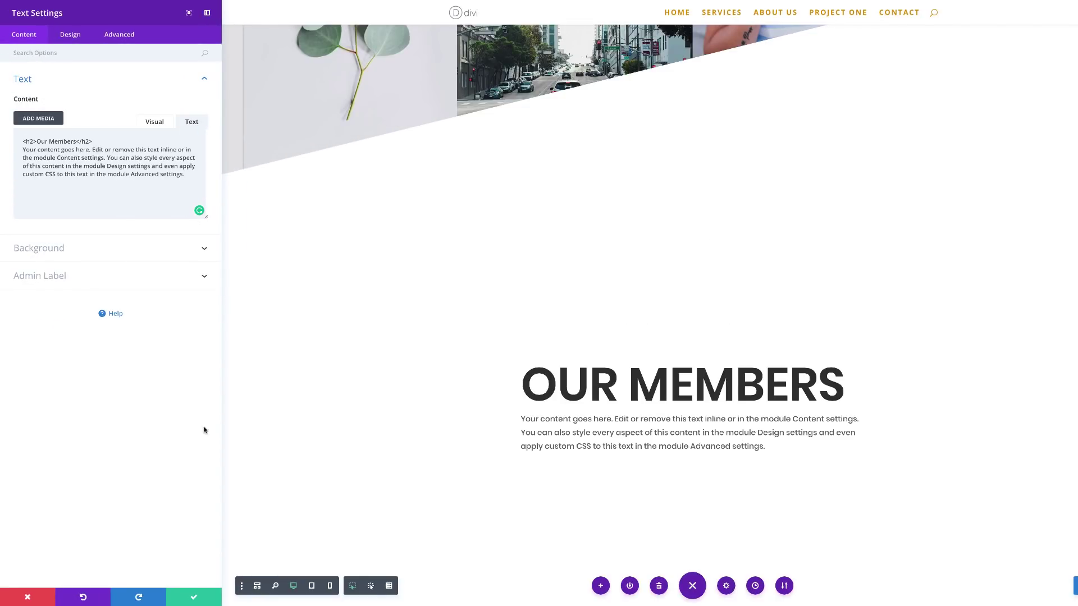
pyautogui.click(193, 600)
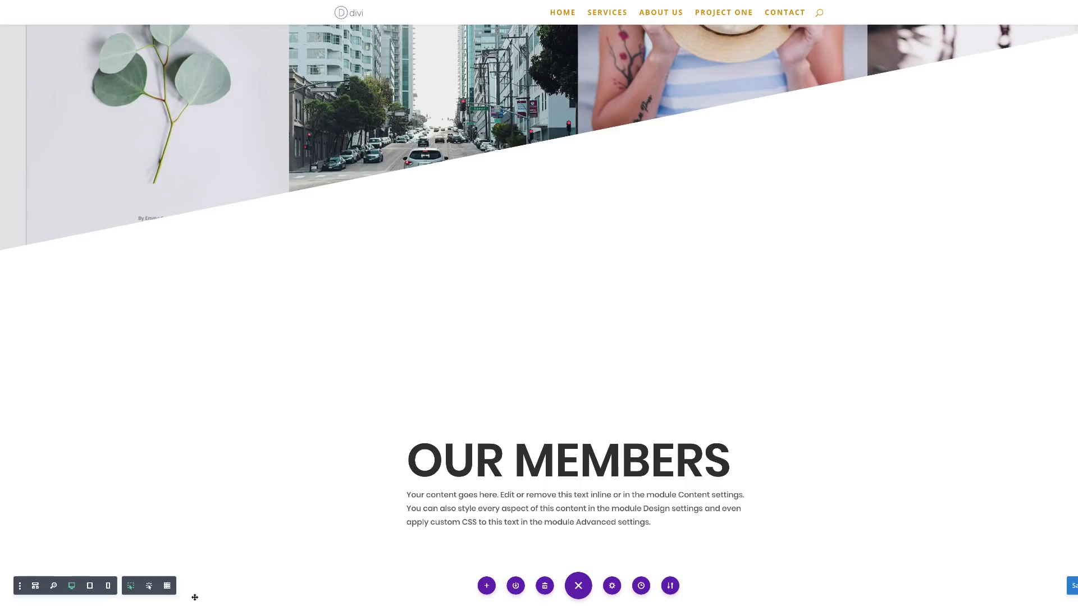
# Step: Add a regular section with a three-column row below the Our Members section and insert a Person module in its first column
pyautogui.scroll(-3, 315, 501)
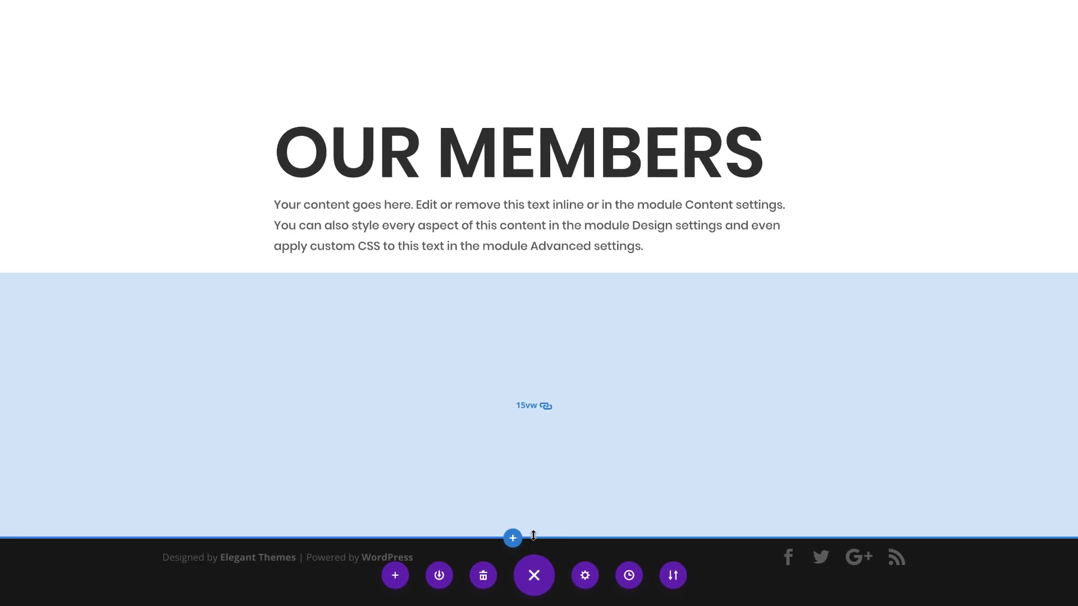
pyautogui.click(513, 539)
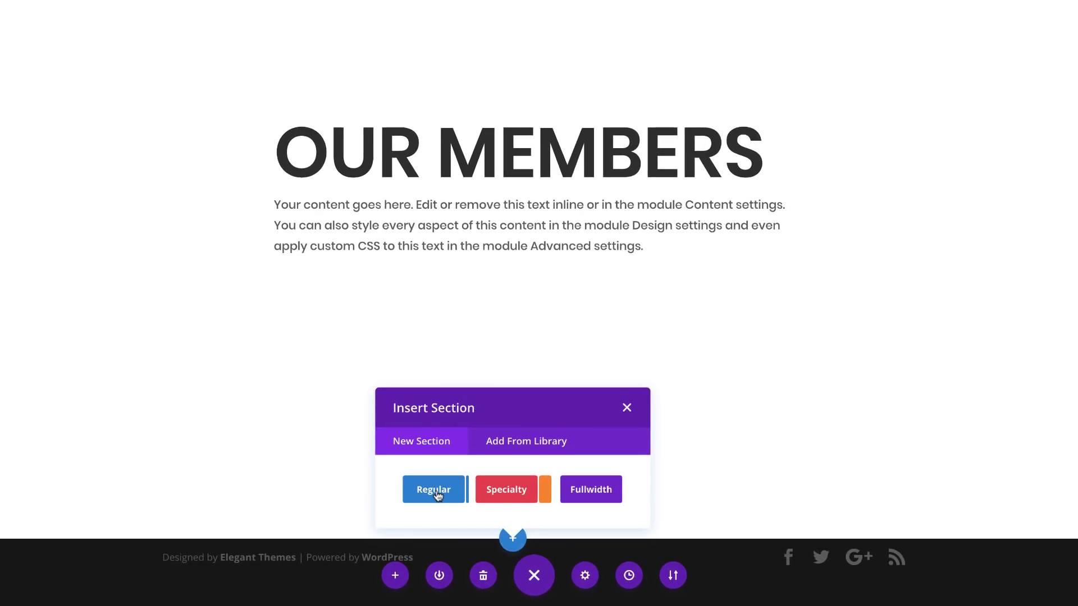
pyautogui.click(437, 490)
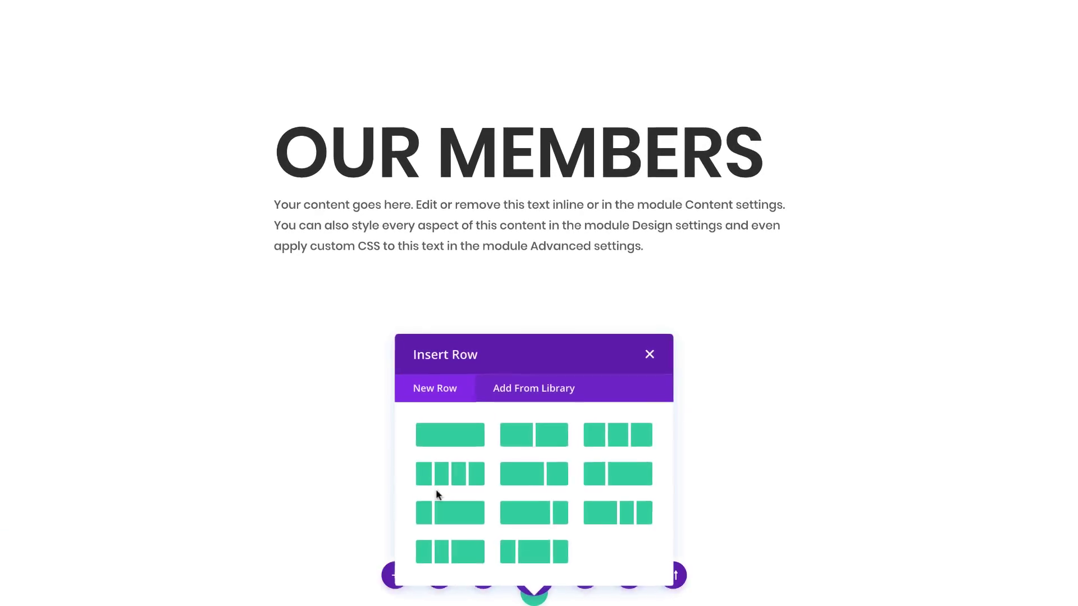
pyautogui.click(623, 442)
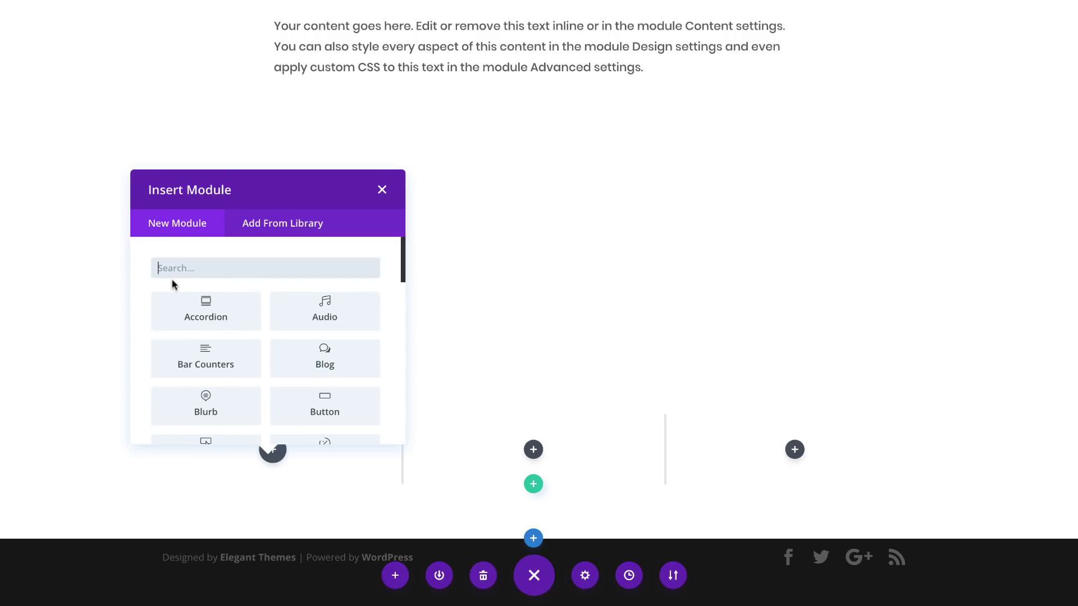
pyautogui.write('per')
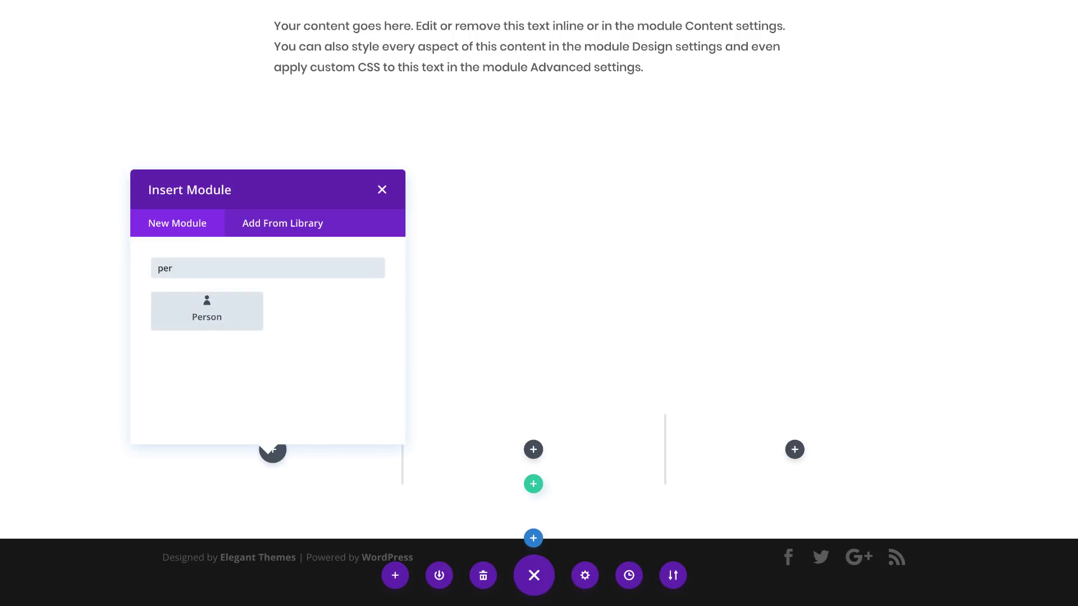
pyautogui.click(211, 314)
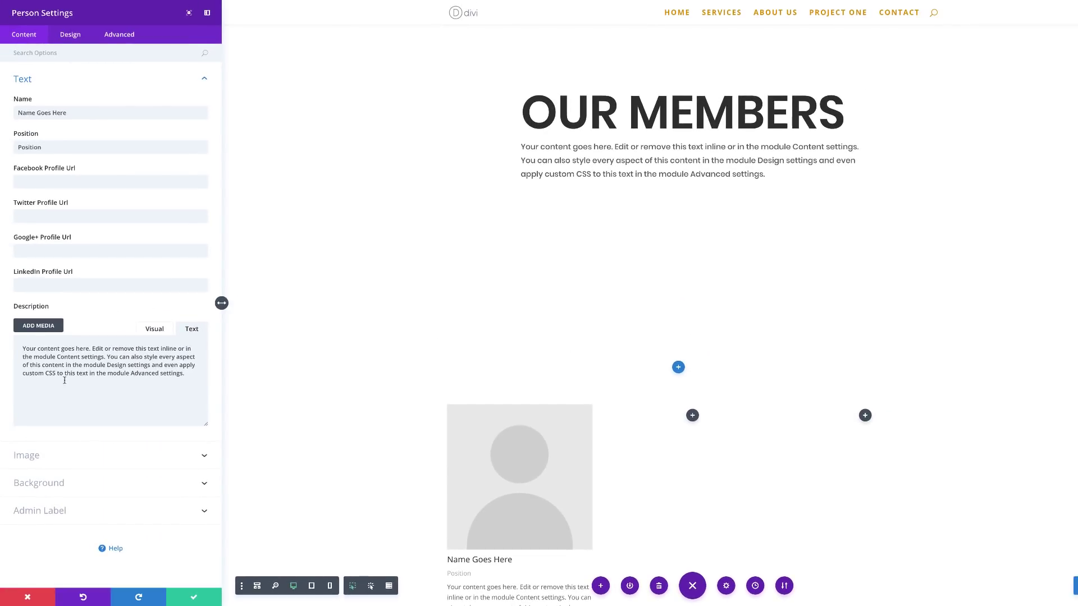
# Step: Set the Person module's Facebook, Twitter, Google+ and LinkedIn profile URLs to "#"
pyautogui.click(39, 182)
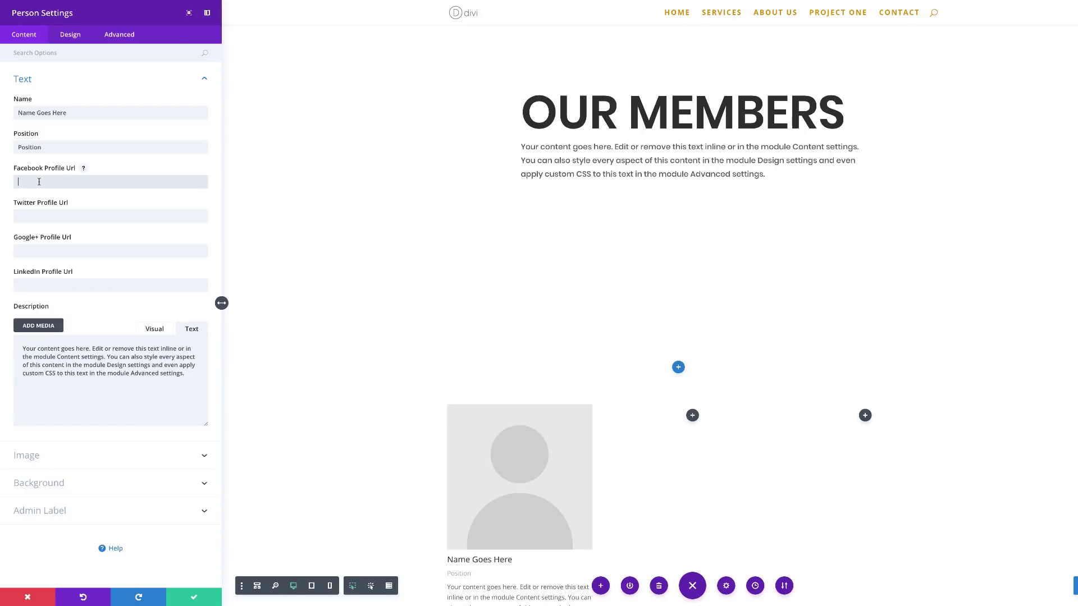
pyautogui.write('#')
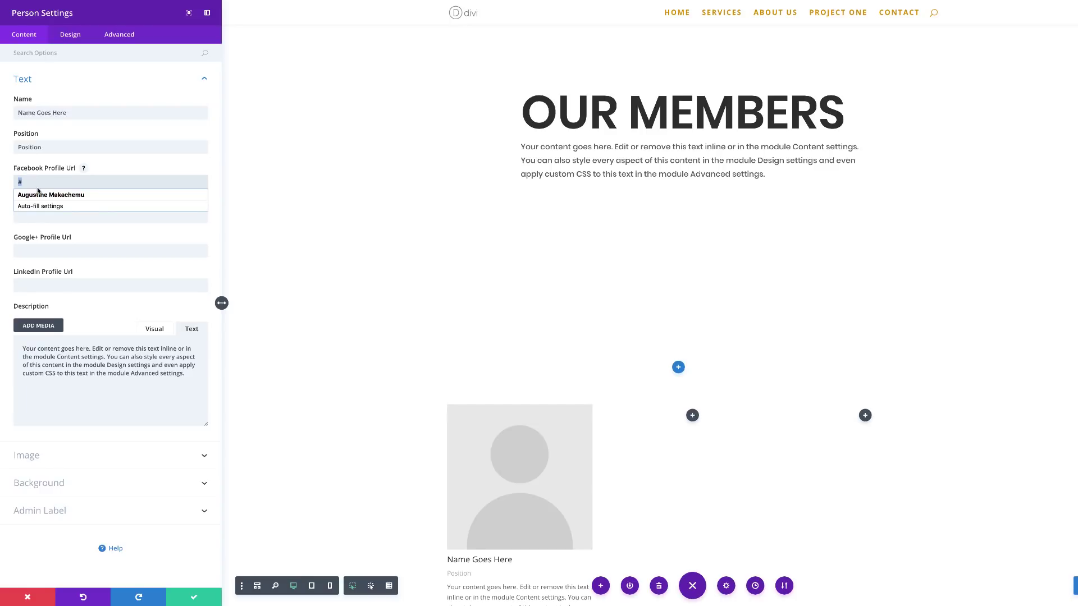
pyautogui.click(62, 250)
pyautogui.write('#')
pyautogui.click(52, 213)
pyautogui.write('#')
pyautogui.click(49, 285)
pyautogui.write('#')
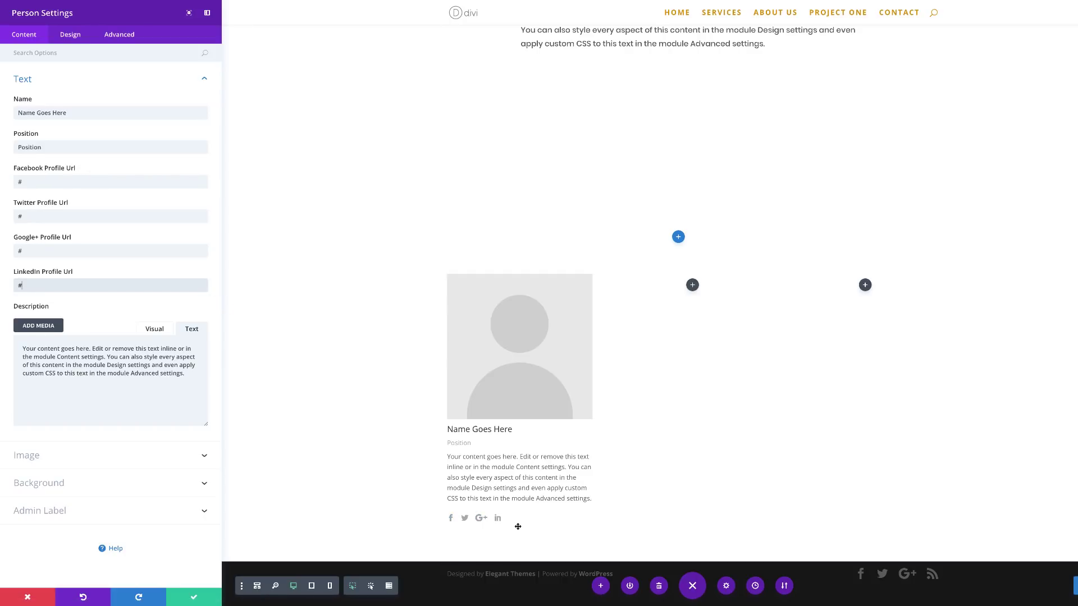
# Step: Set the Person module's image to the media library photo of the man in the purple shirt
pyautogui.click(39, 459)
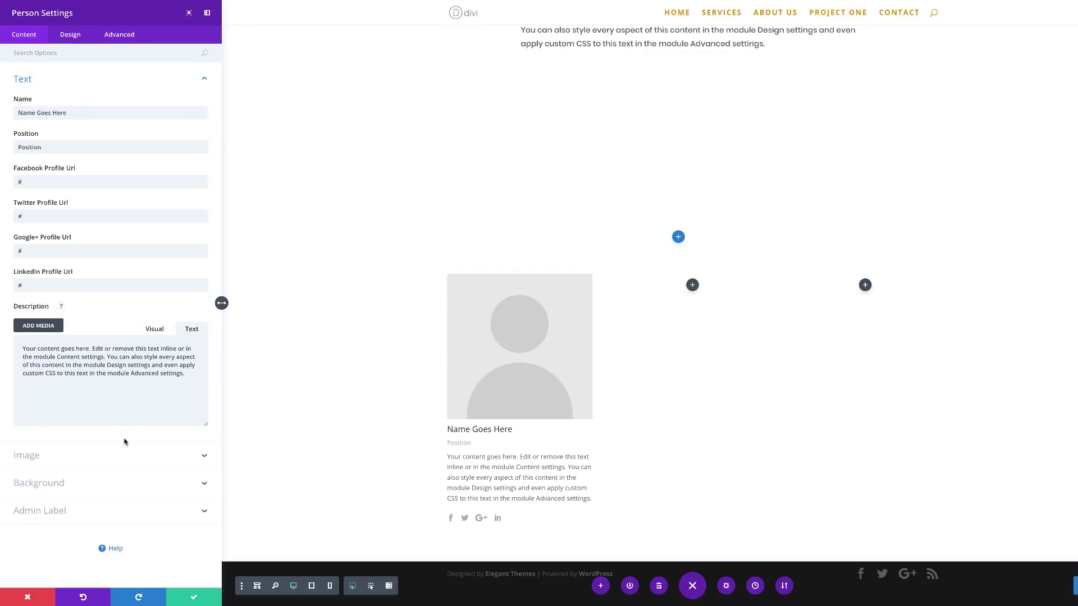
pyautogui.click(37, 459)
pyautogui.click(116, 195)
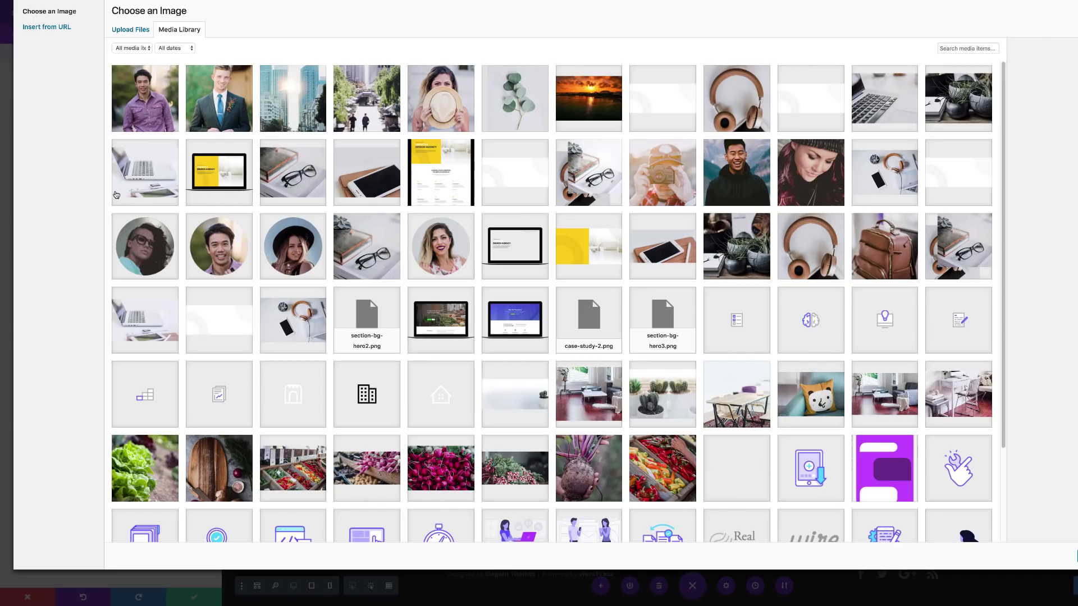
pyautogui.click(162, 114)
pyautogui.click(1024, 548)
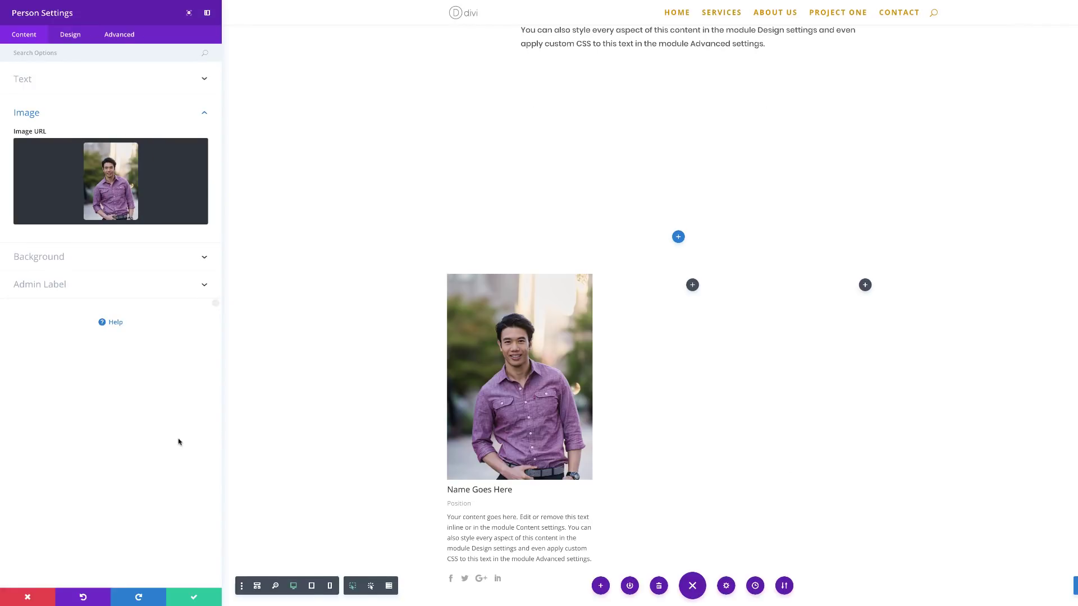
# Step: Give the Person module linked custom padding of 8% at the top, bottom, left and right
pyautogui.click(74, 37)
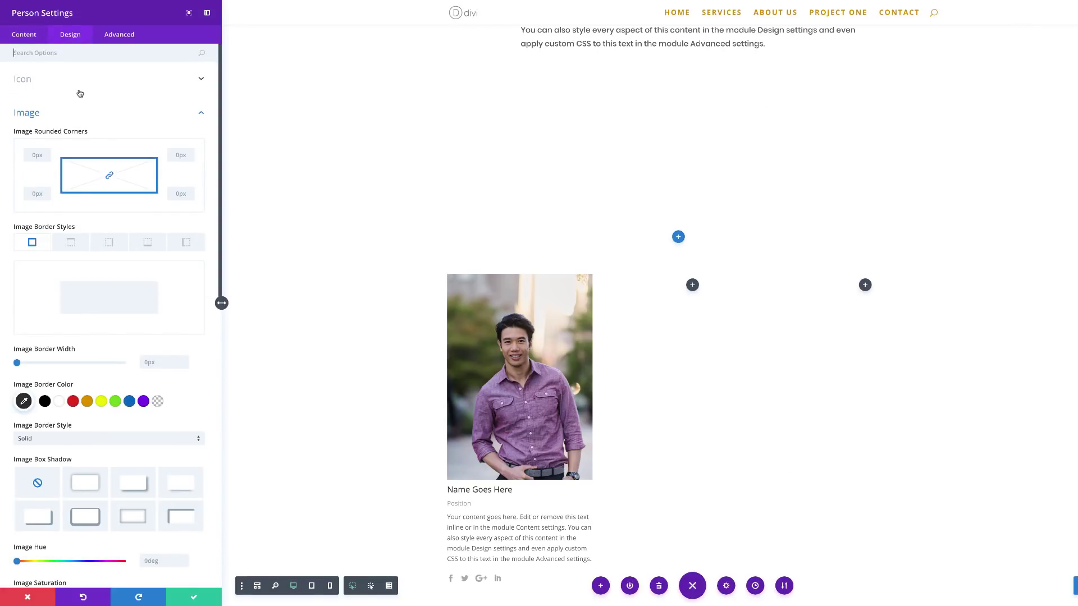
pyautogui.scroll(-8, 167, 359)
pyautogui.scroll(-3, 167, 361)
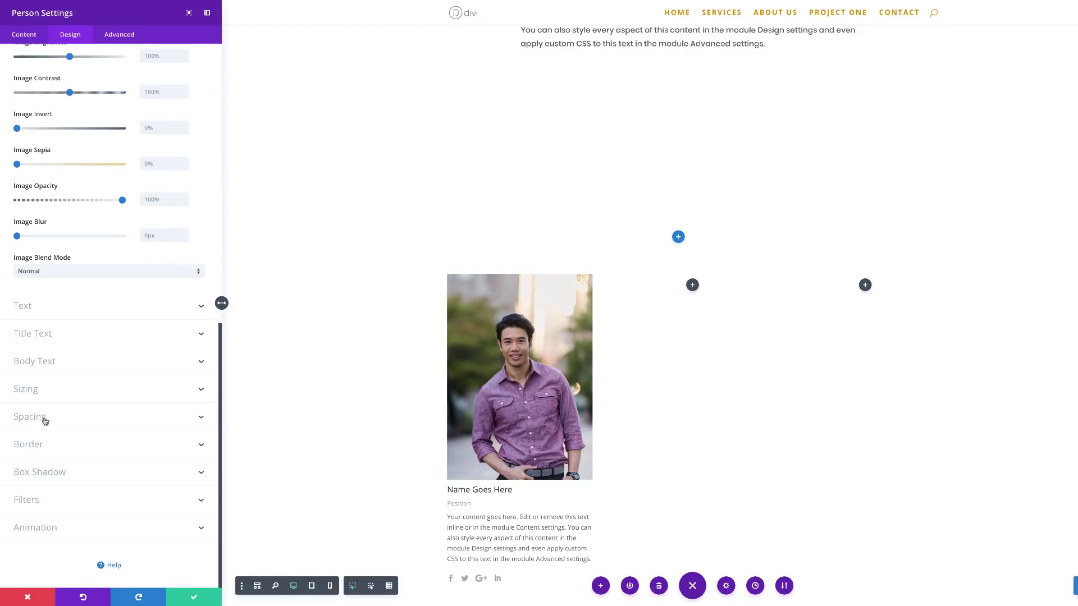
pyautogui.click(49, 421)
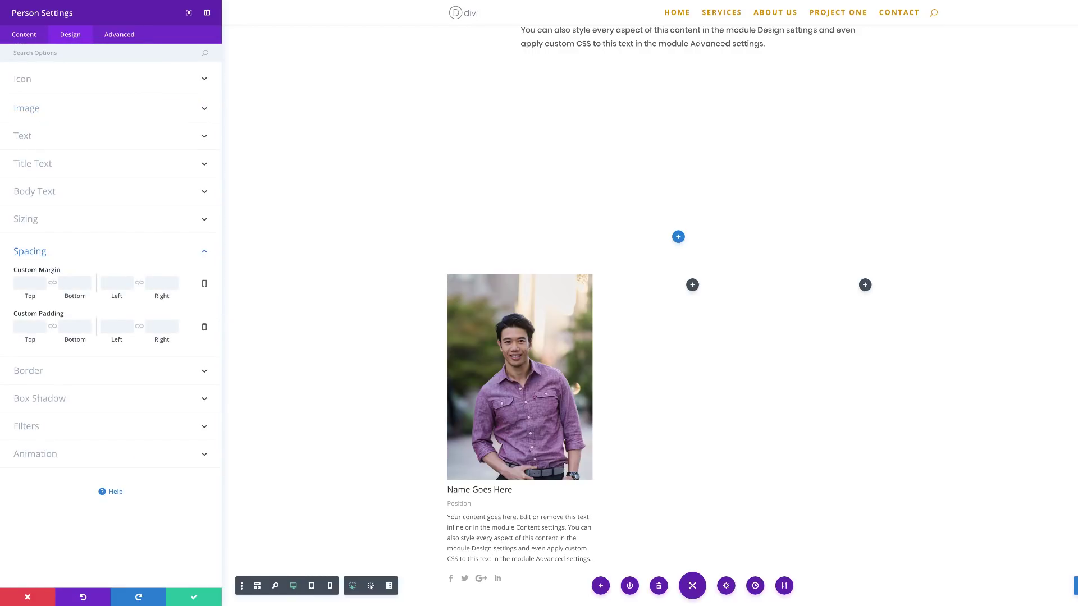
pyautogui.click(53, 327)
pyautogui.click(140, 327)
pyautogui.click(21, 328)
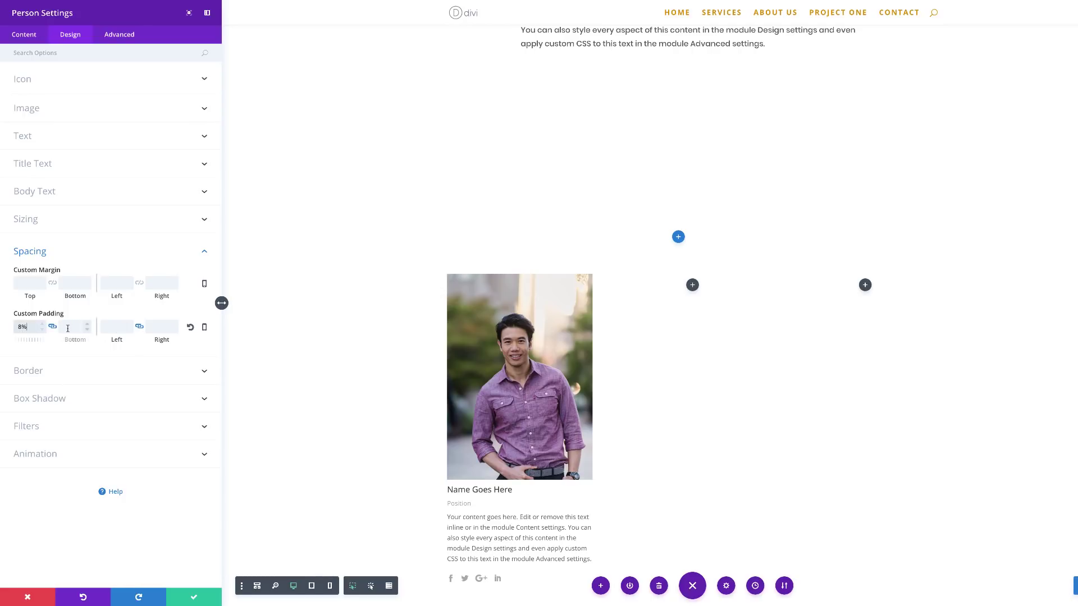
pyautogui.write('8%')
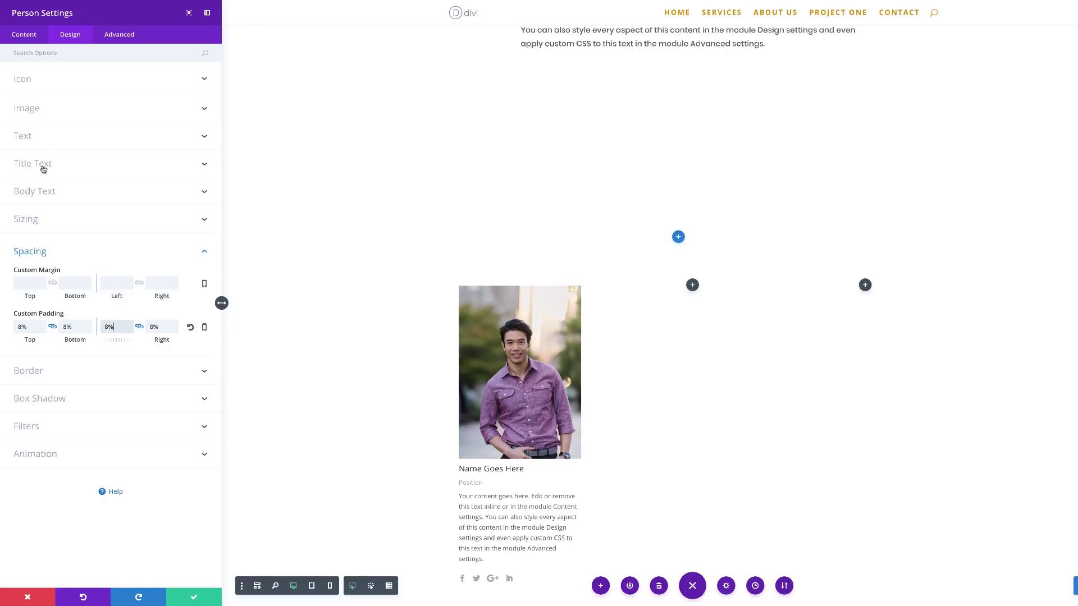
# Step: Set the Person module's text color to Light and save the module
pyautogui.click(47, 137)
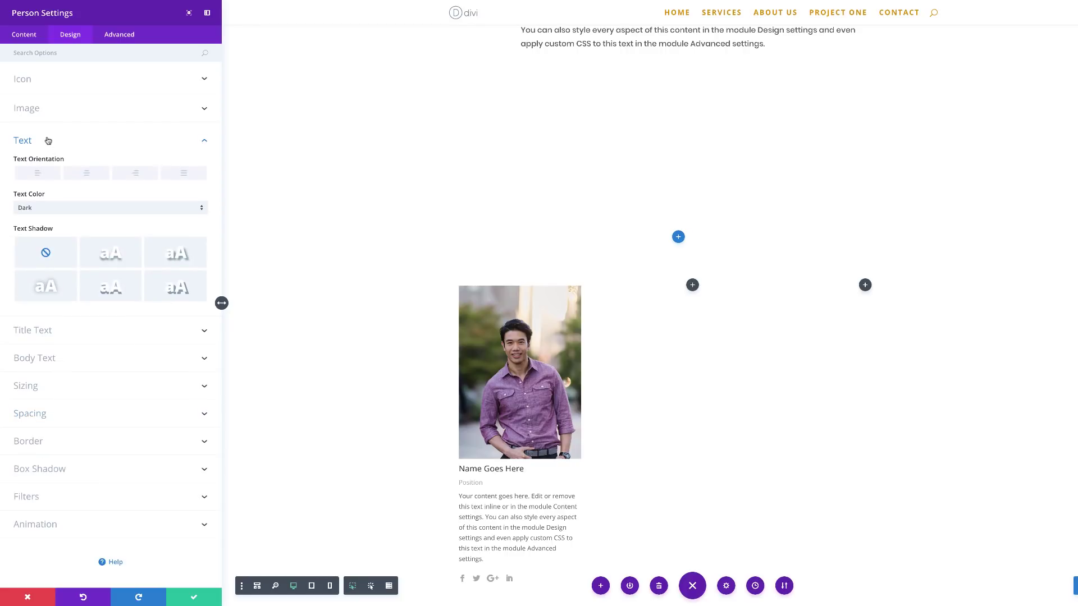
pyautogui.click(49, 209)
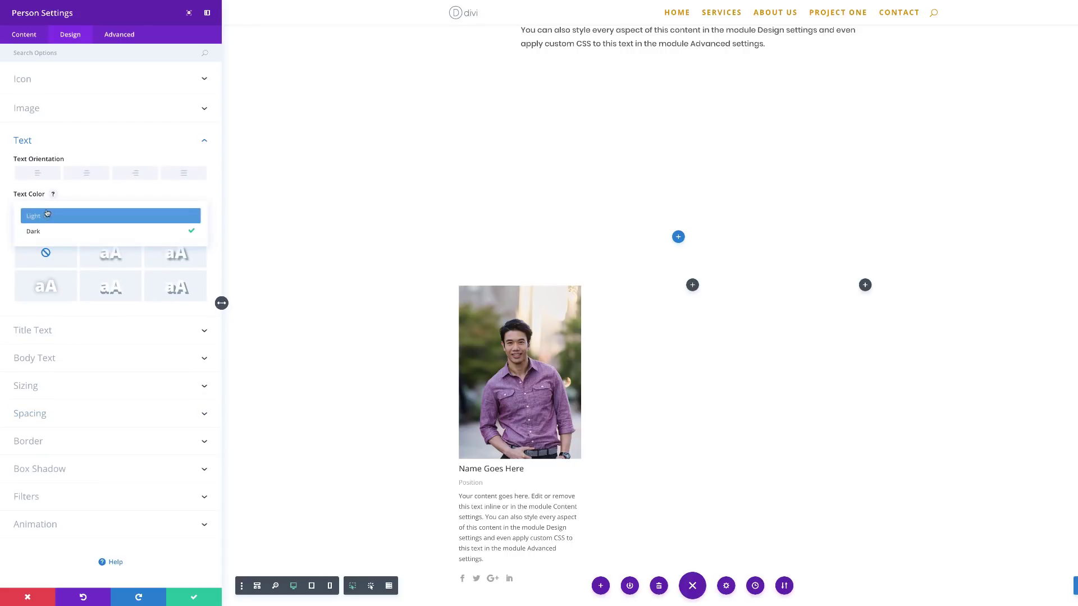
pyautogui.click(51, 217)
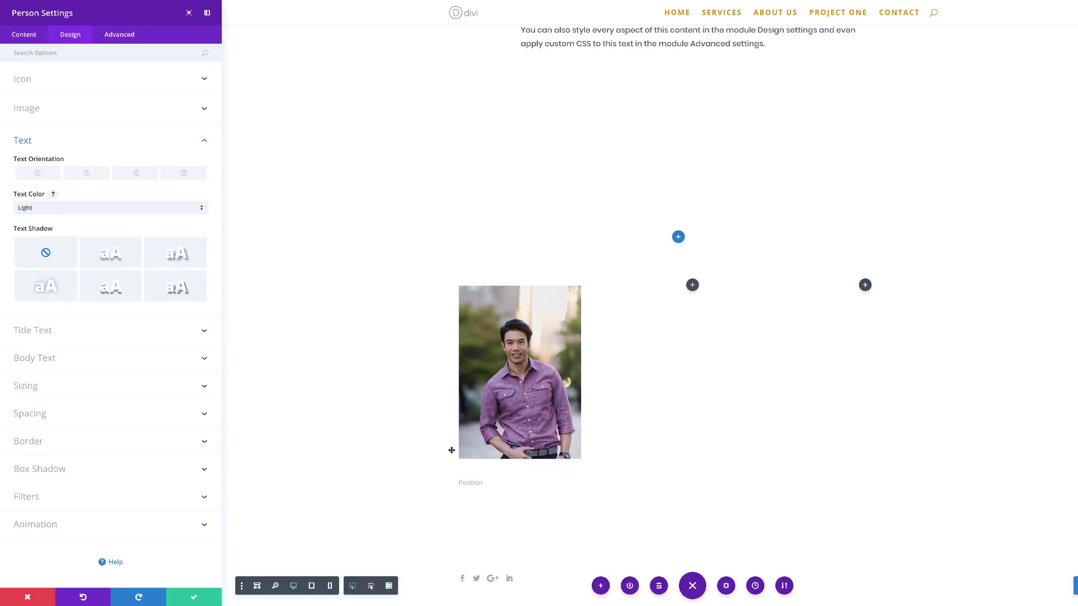
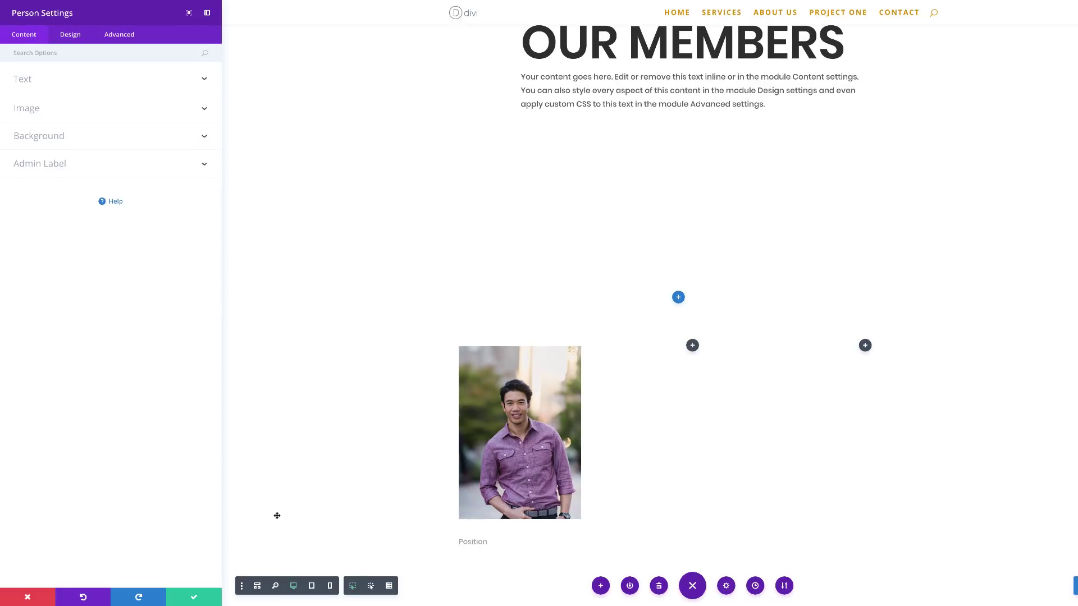
pyautogui.click(194, 598)
# Step: Copy the Person module into the second and third columns of the row
pyautogui.scroll(-3, 470, 444)
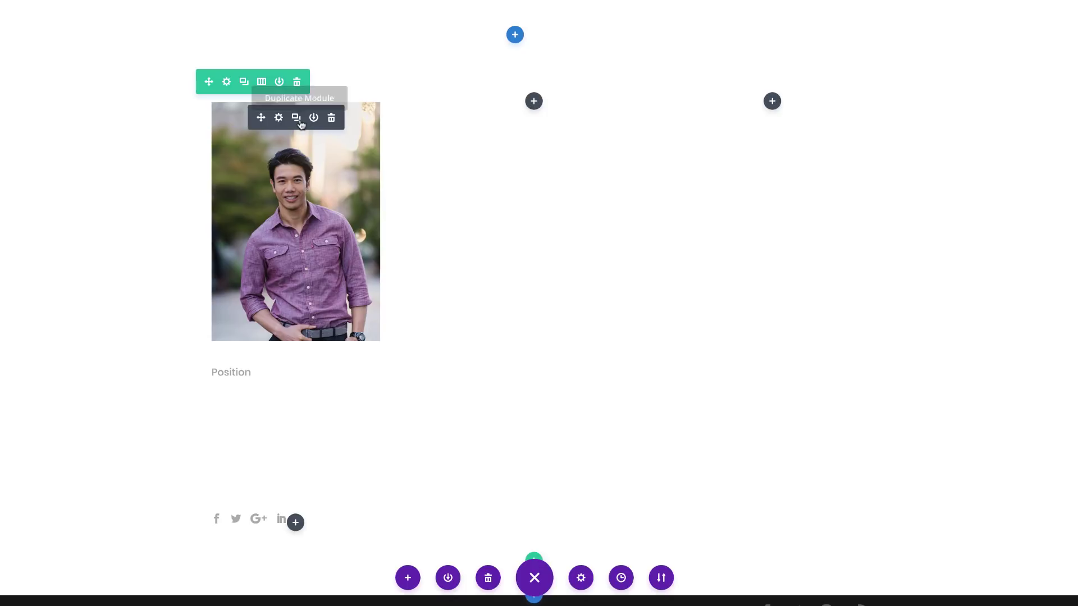
pyautogui.hotkey('ctrl', 'v')
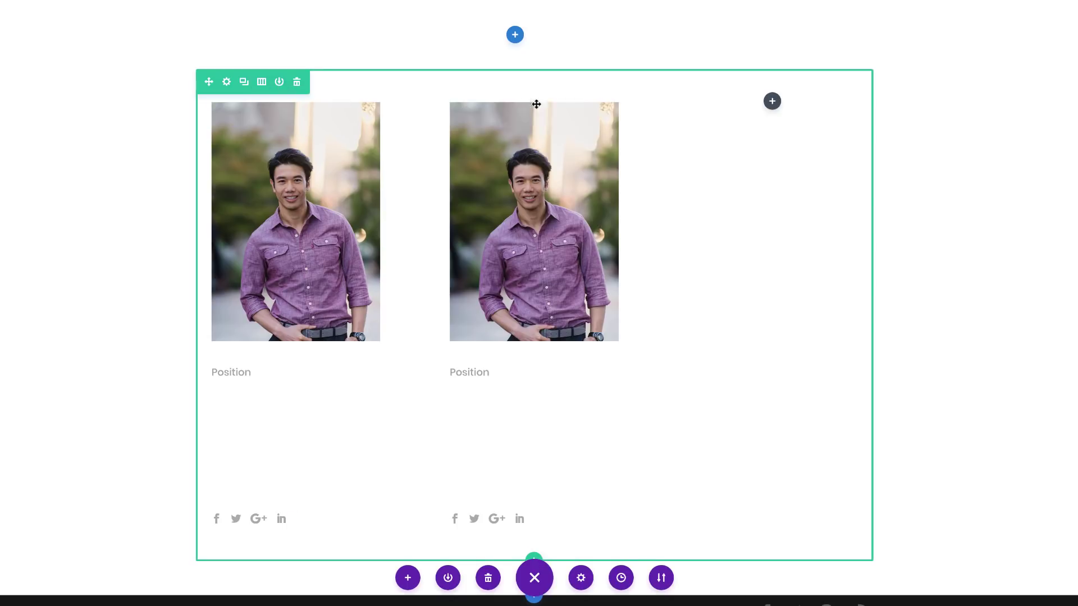
pyautogui.hotkey('ctrl', 'v')
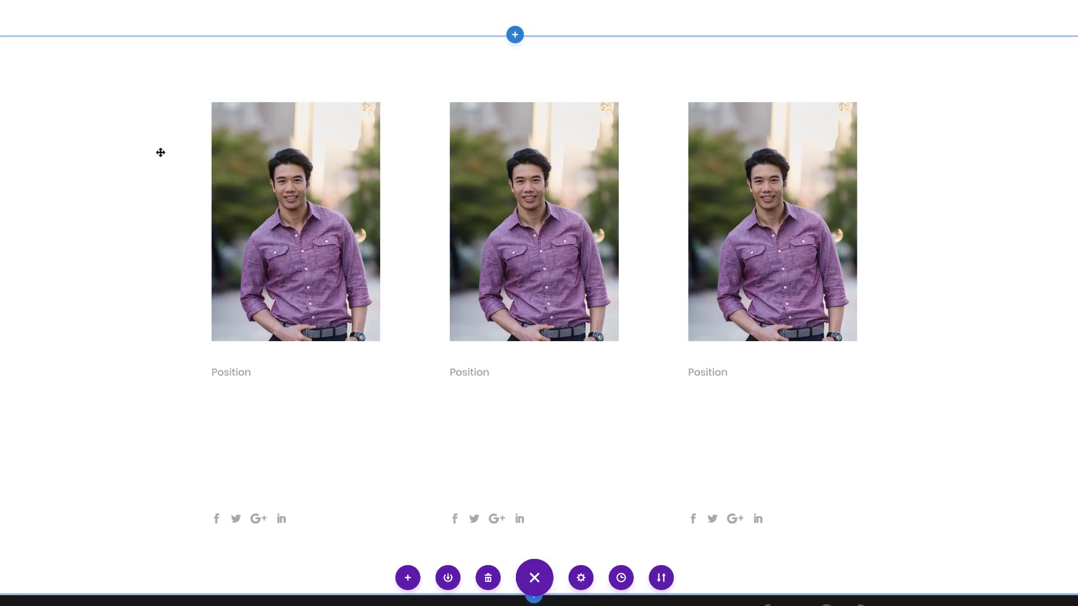
# Step: Give all three columns of the Person row the same dark grey-green background color in the row settings
pyautogui.scroll(-1, 159, 151)
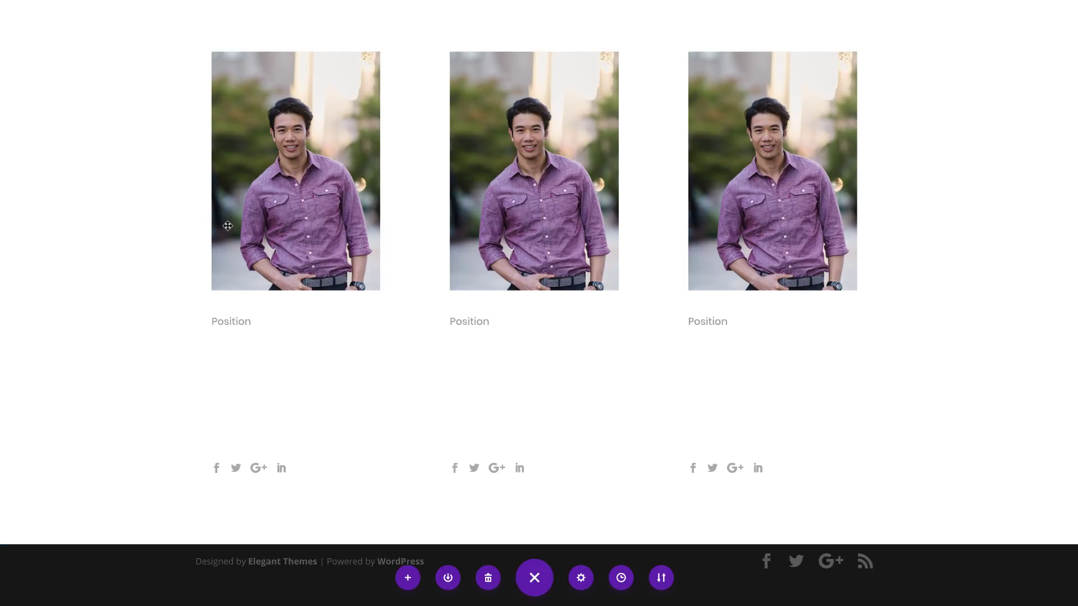
pyautogui.scroll(3, 402, 378)
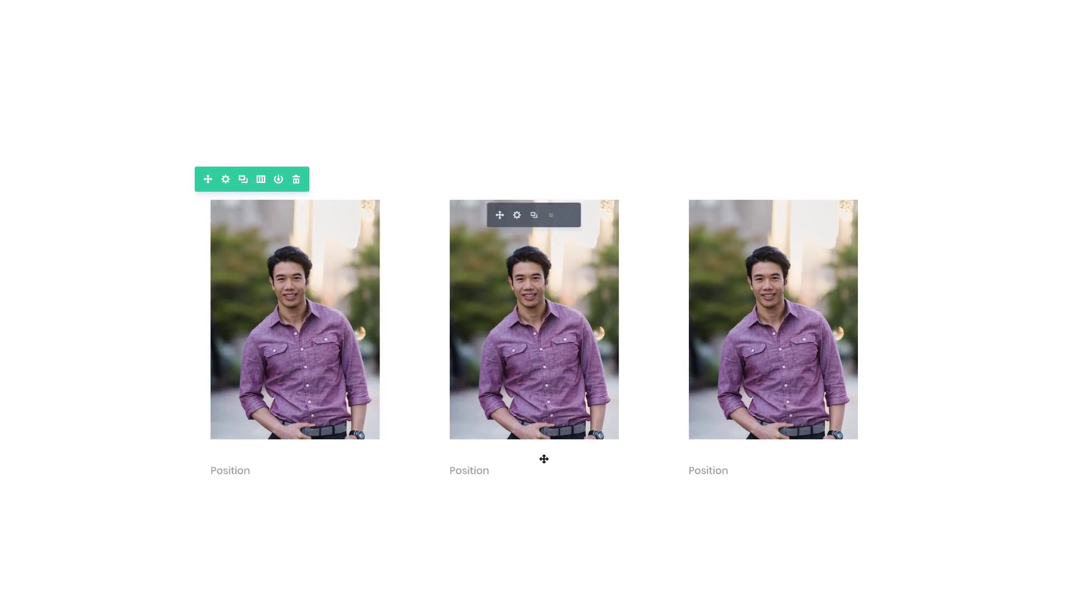
pyautogui.click(226, 179)
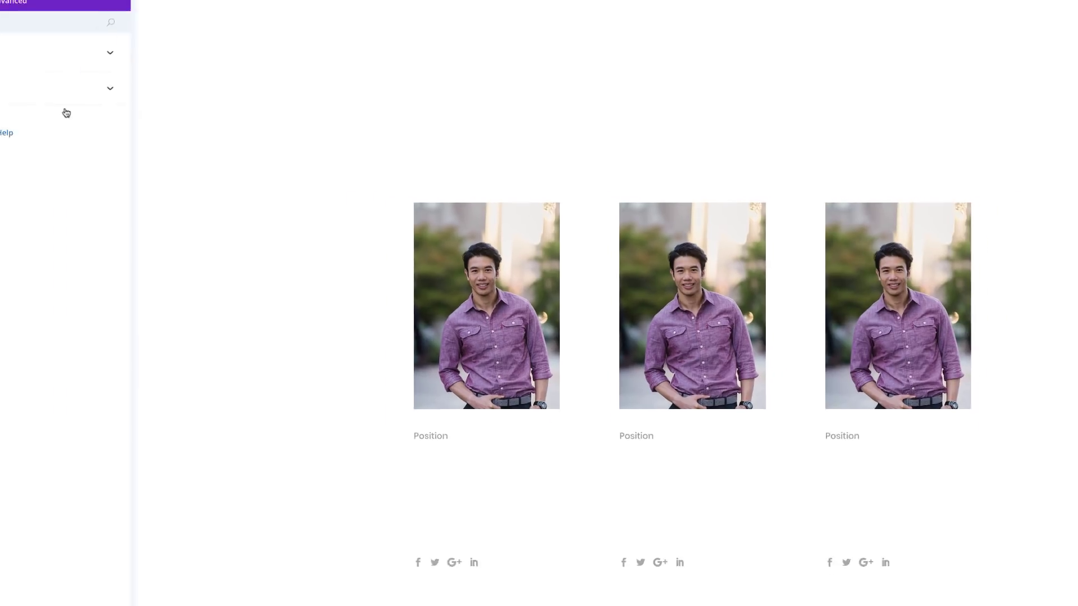
pyautogui.click(51, 79)
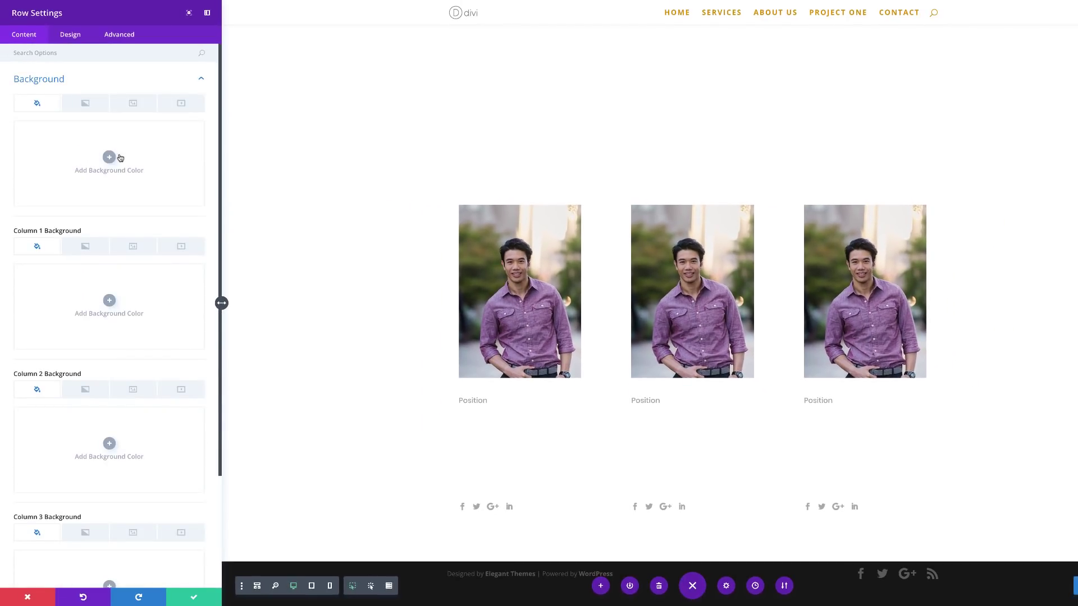
pyautogui.click(109, 300)
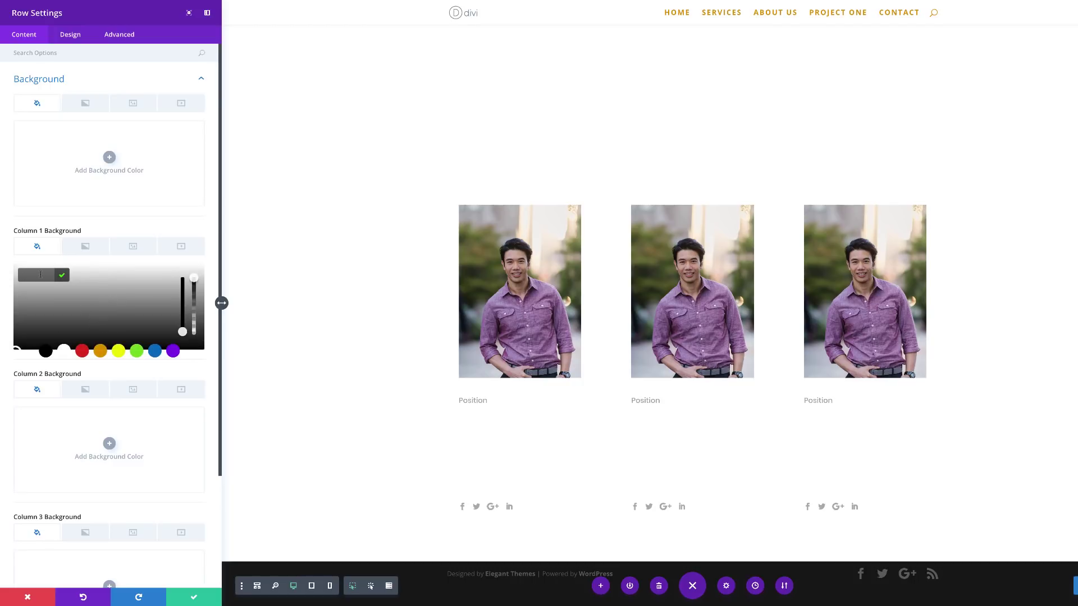
pyautogui.click(111, 314)
pyautogui.scroll(-3, 125, 302)
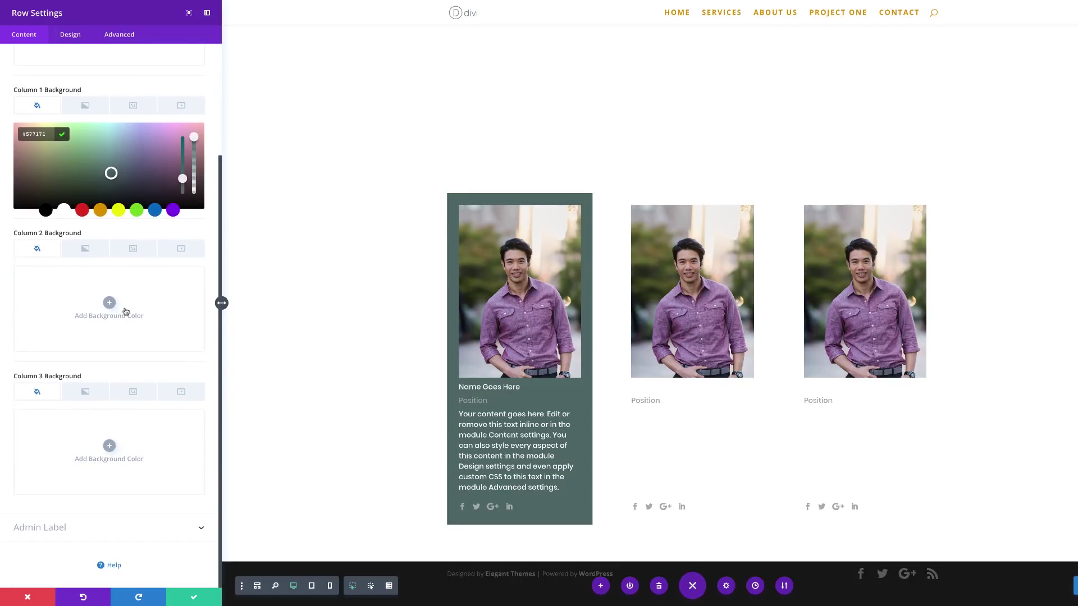
pyautogui.click(110, 303)
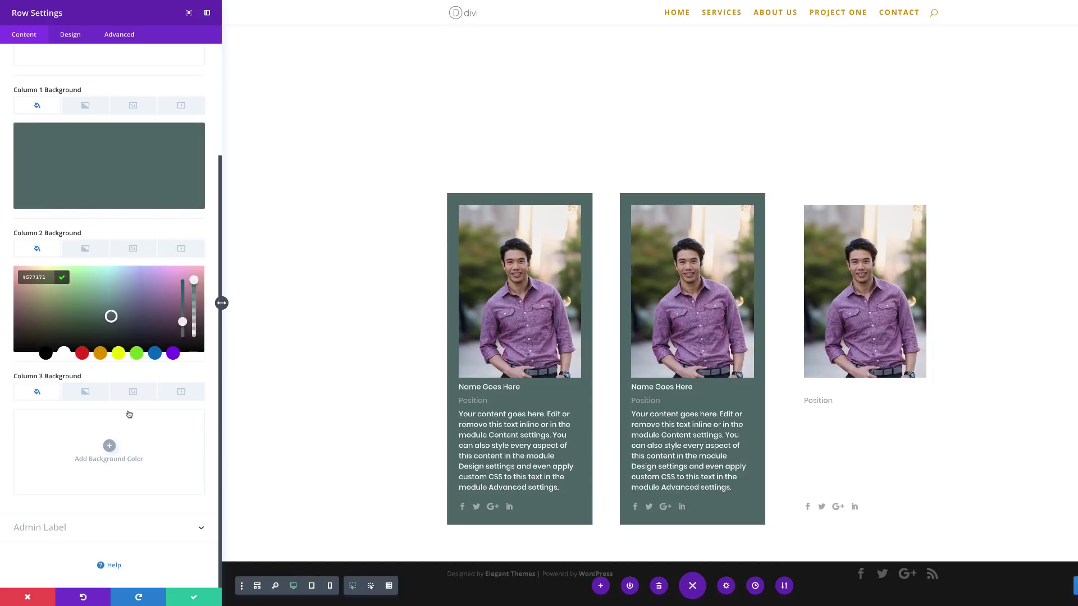
pyautogui.click(110, 446)
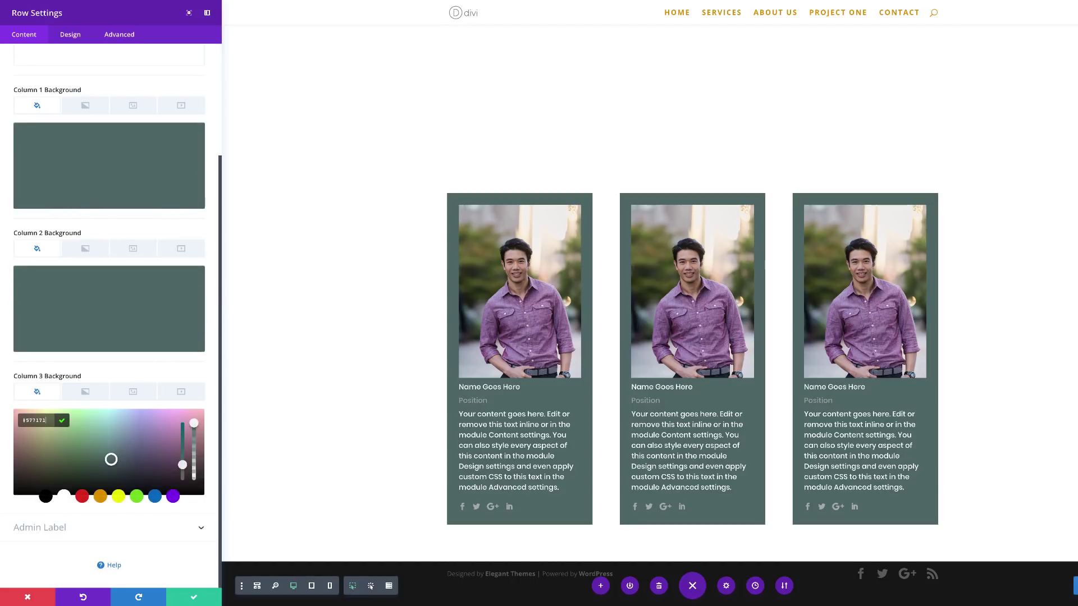
# Step: Enable a custom gutter width and equalized column heights for the Person row
pyautogui.click(70, 35)
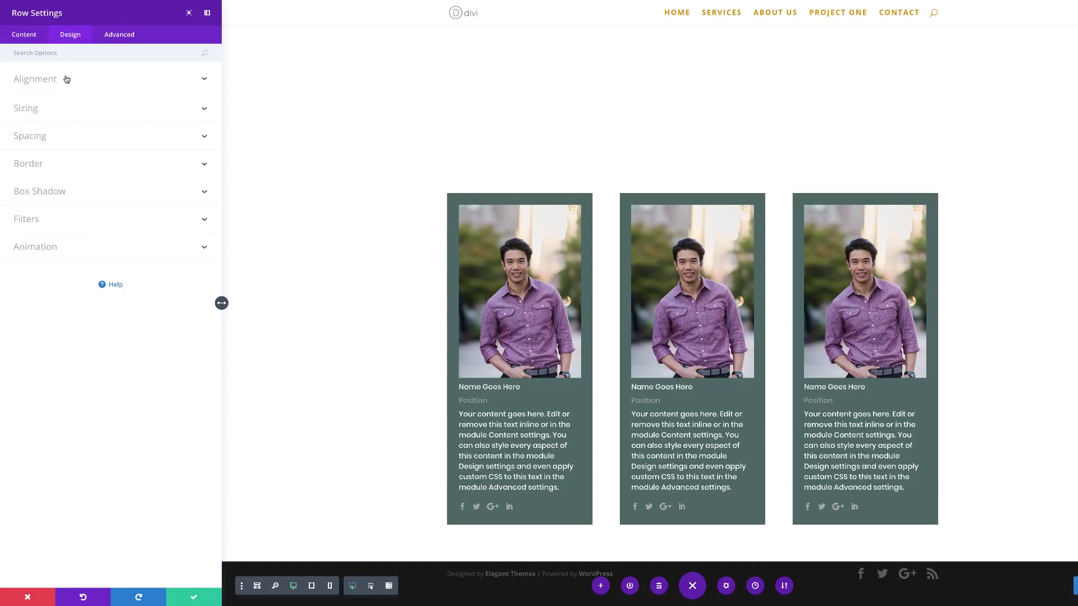
pyautogui.click(34, 113)
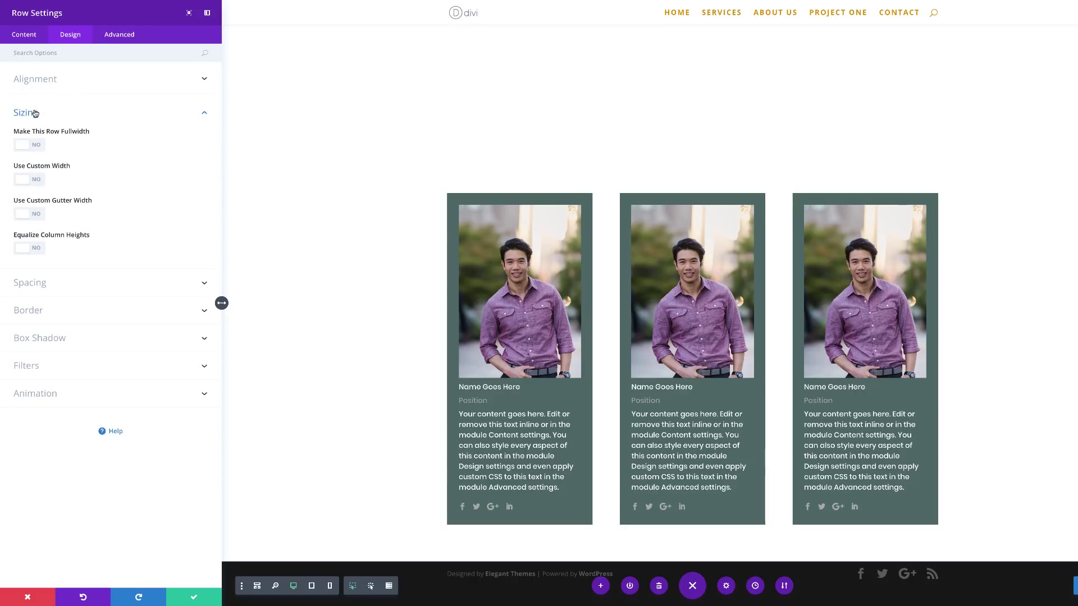
pyautogui.click(39, 217)
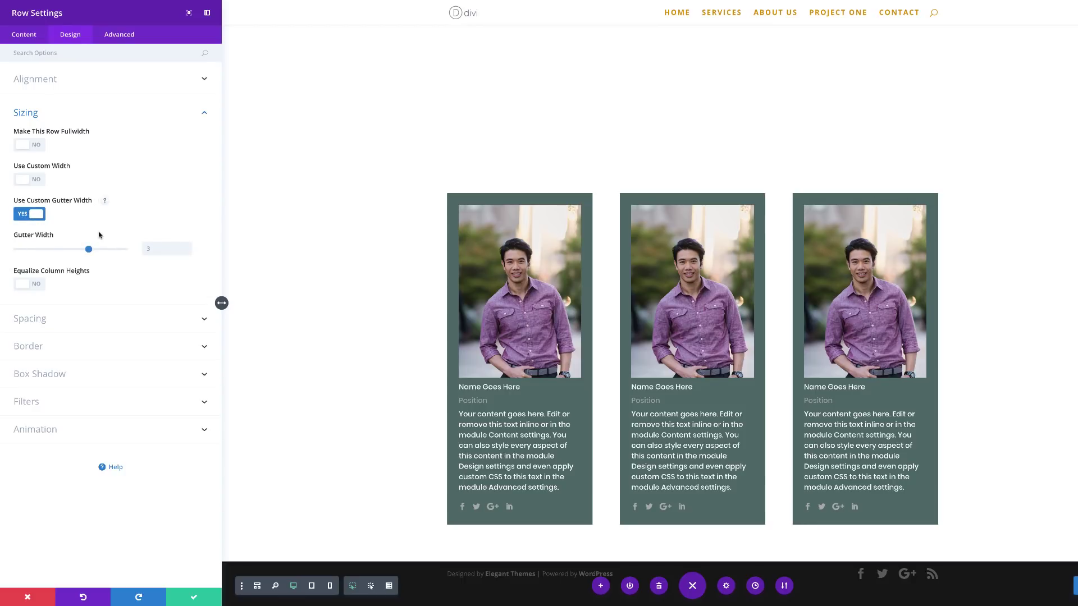
pyautogui.click(38, 289)
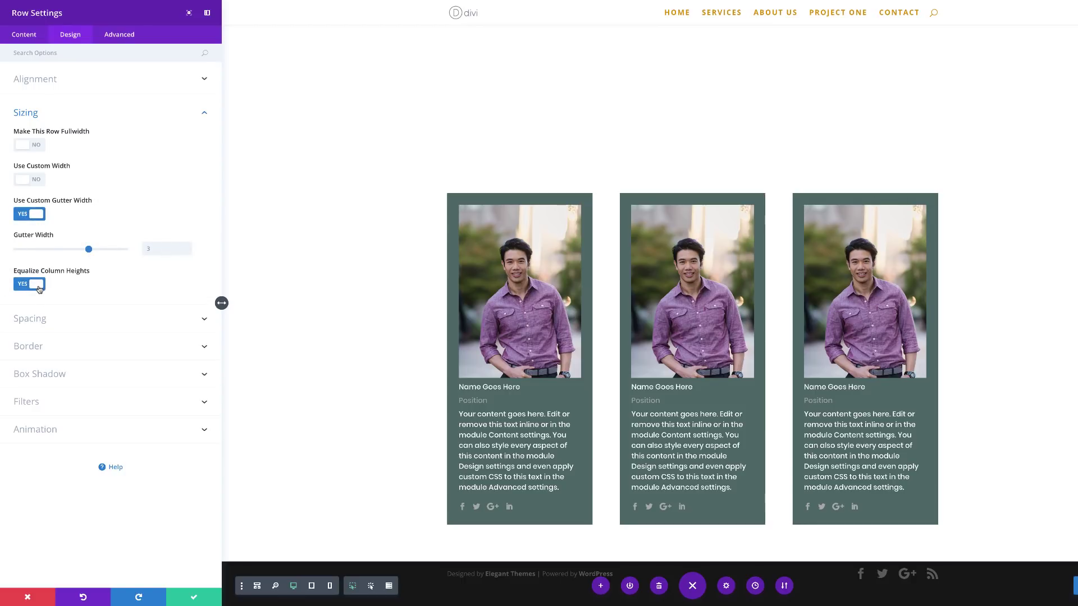
# Step: Set the Person row's custom bottom padding to 0px
pyautogui.click(40, 323)
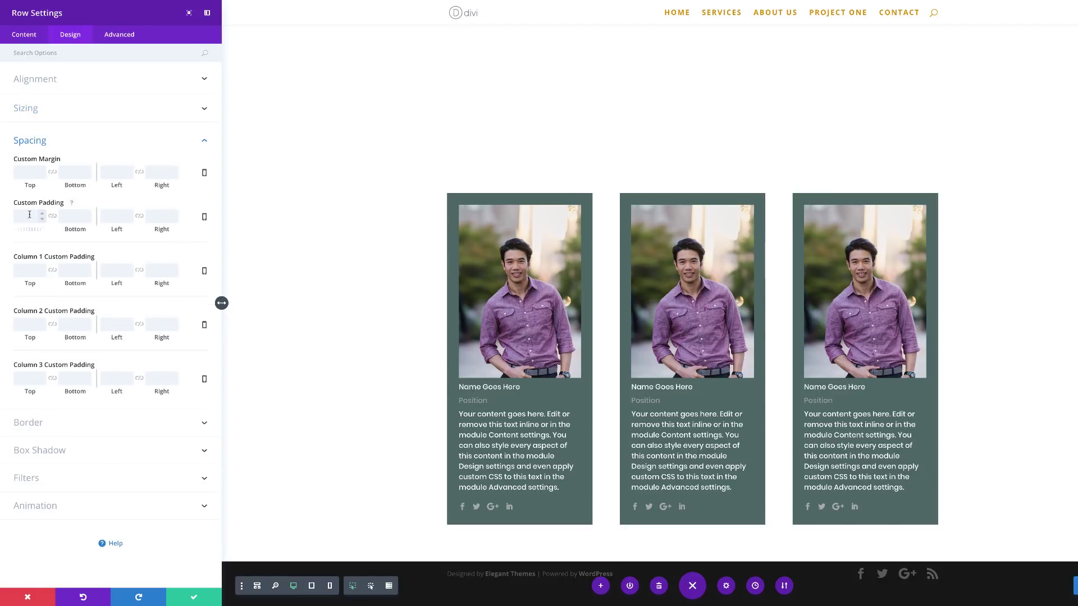
pyautogui.click(72, 216)
pyautogui.write('0')
pyautogui.press('Return')
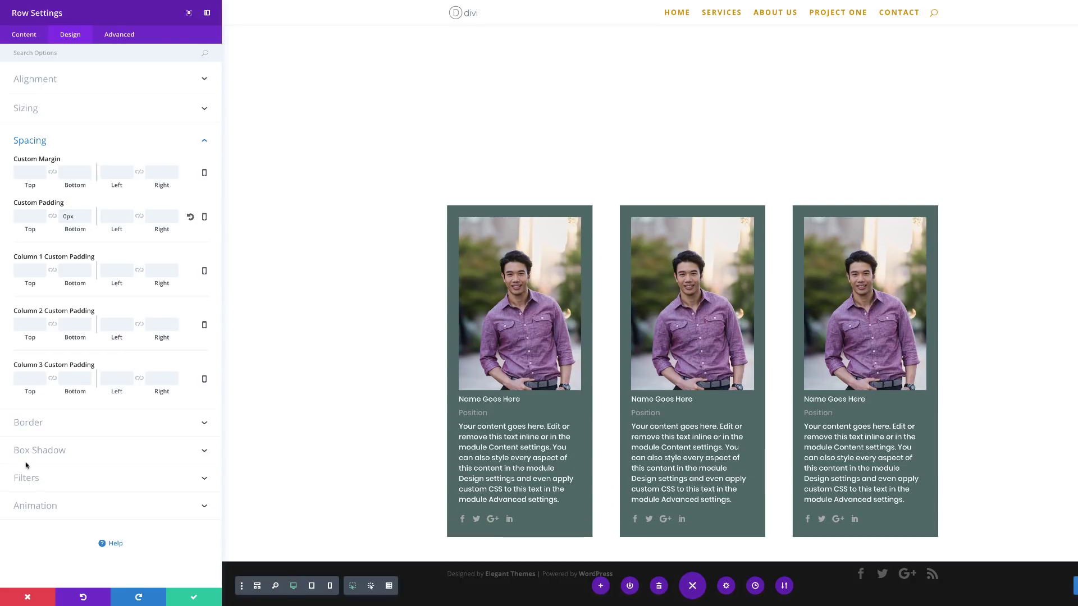
# Step: Set column 1's custom padding to 12vw at the top and 6vw at the bottom
pyautogui.click(29, 272)
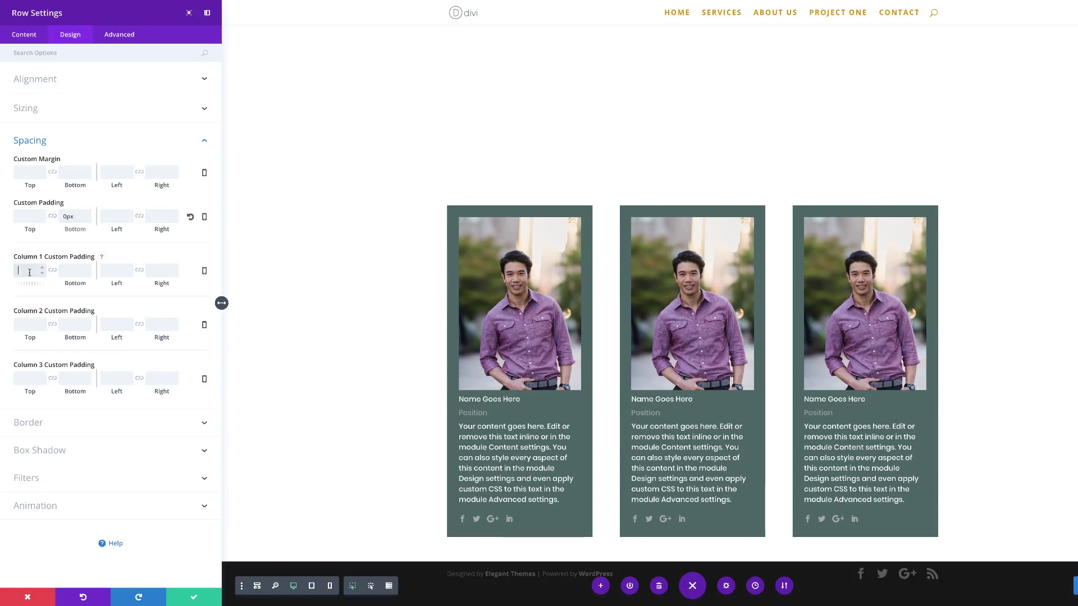
pyautogui.write('12vw')
pyautogui.press('Return')
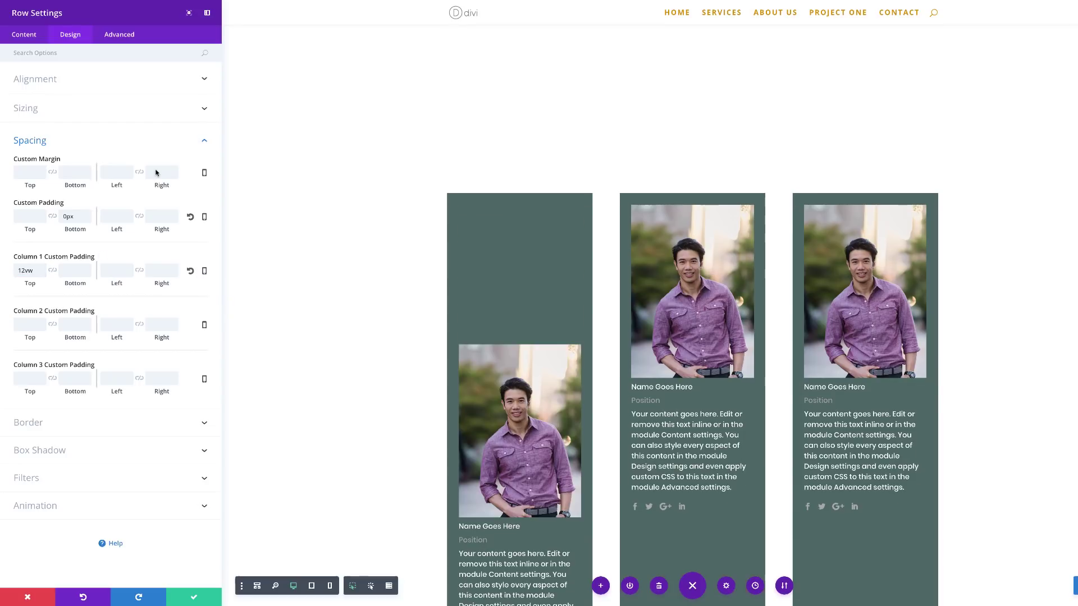
pyautogui.click(70, 272)
pyautogui.write('6vw')
pyautogui.press('Return')
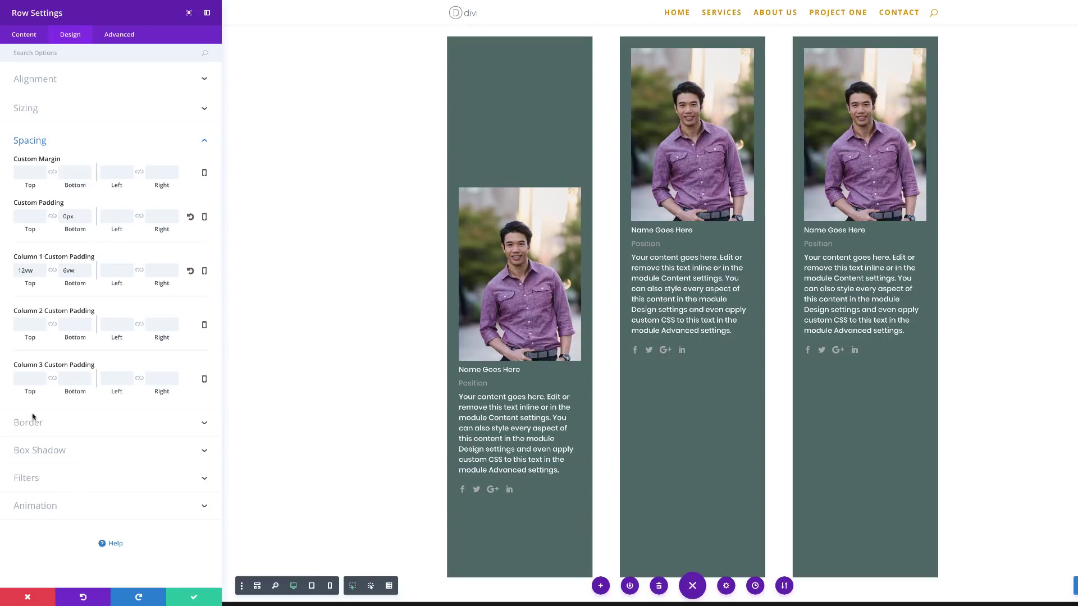
# Step: Set the custom top padding to 6vw for column 2 and 0px for column 3
pyautogui.click(24, 328)
pyautogui.write('6vw')
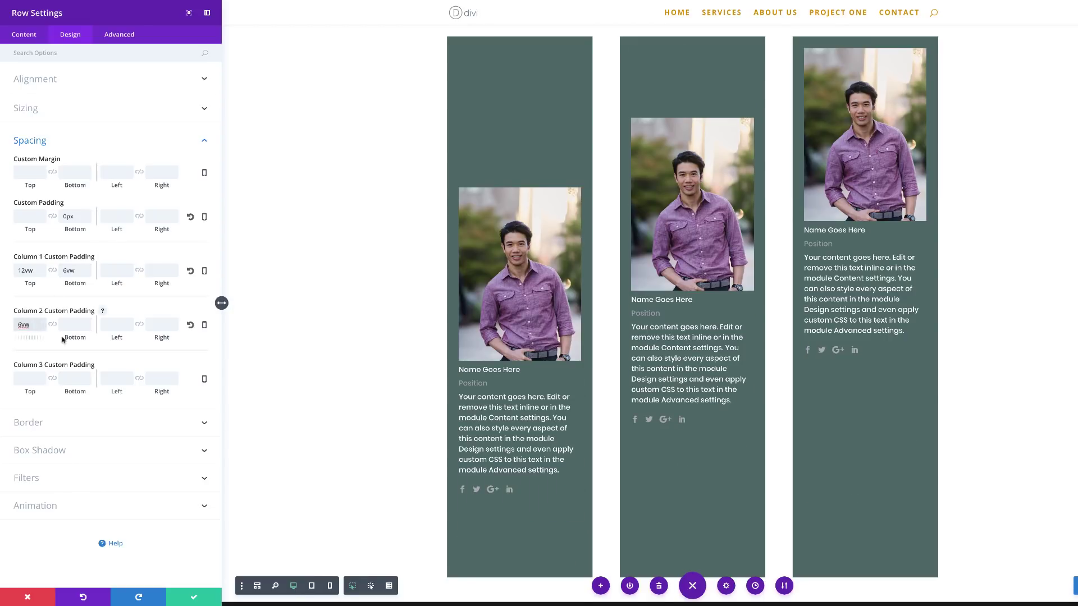
pyautogui.click(28, 379)
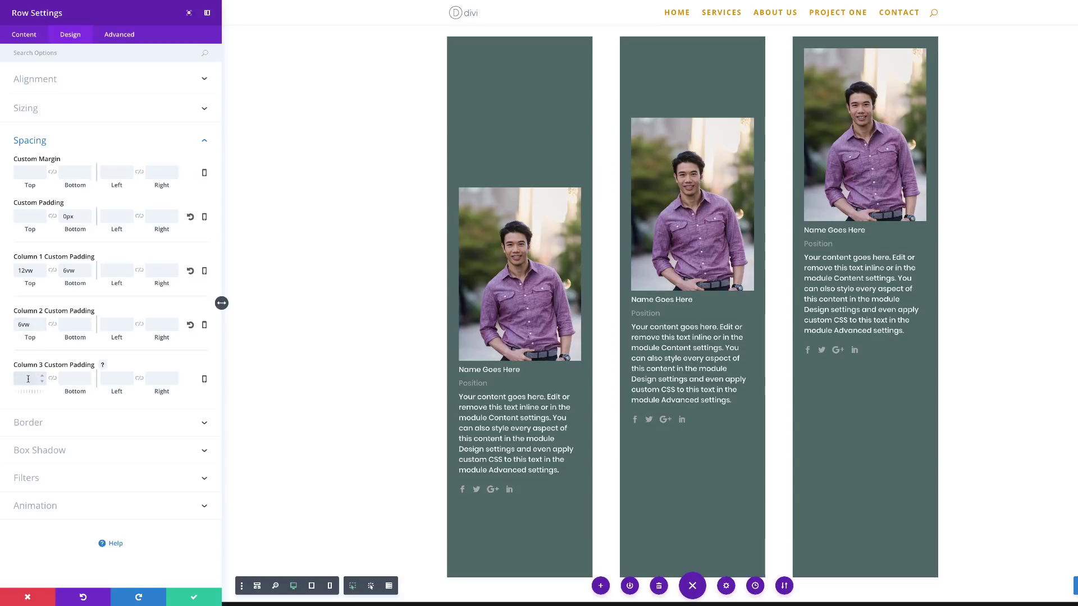
pyautogui.write('0')
pyautogui.press('Return')
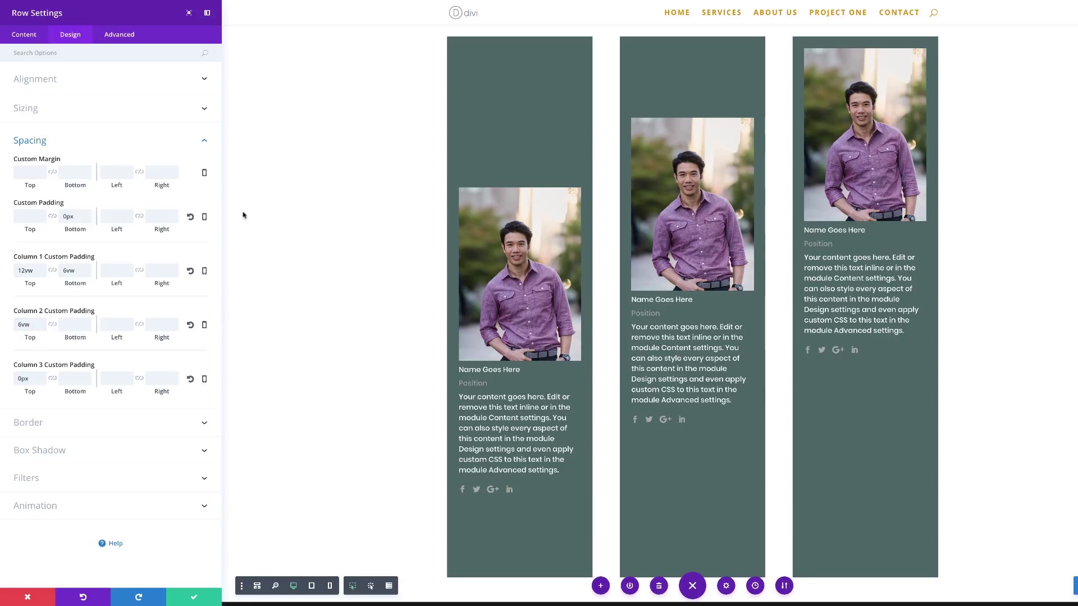
# Step: Make the Person row fullwidth and save the row settings
pyautogui.click(30, 110)
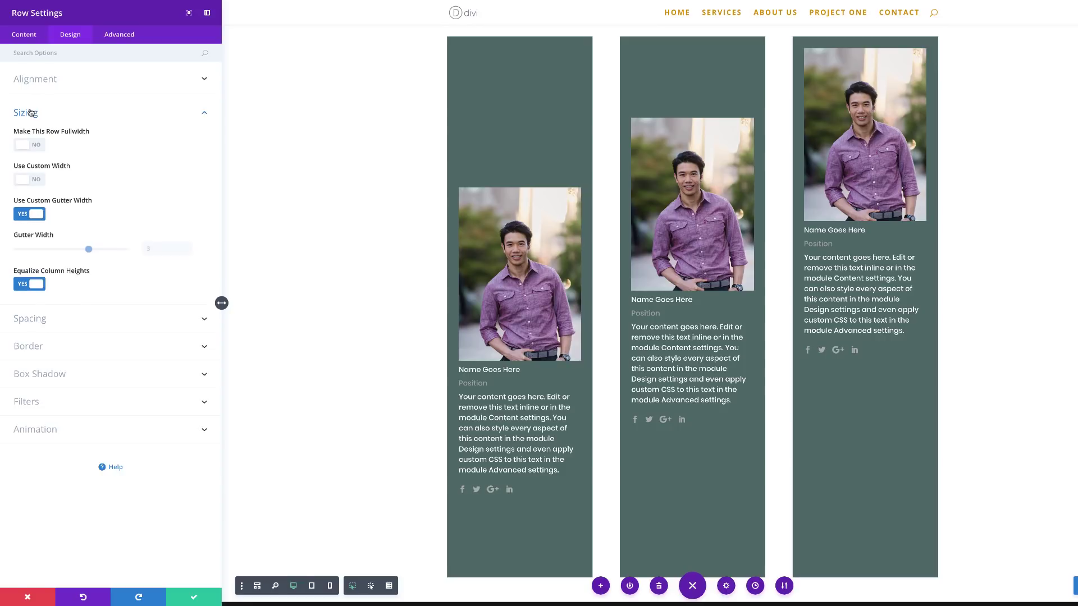
pyautogui.click(37, 146)
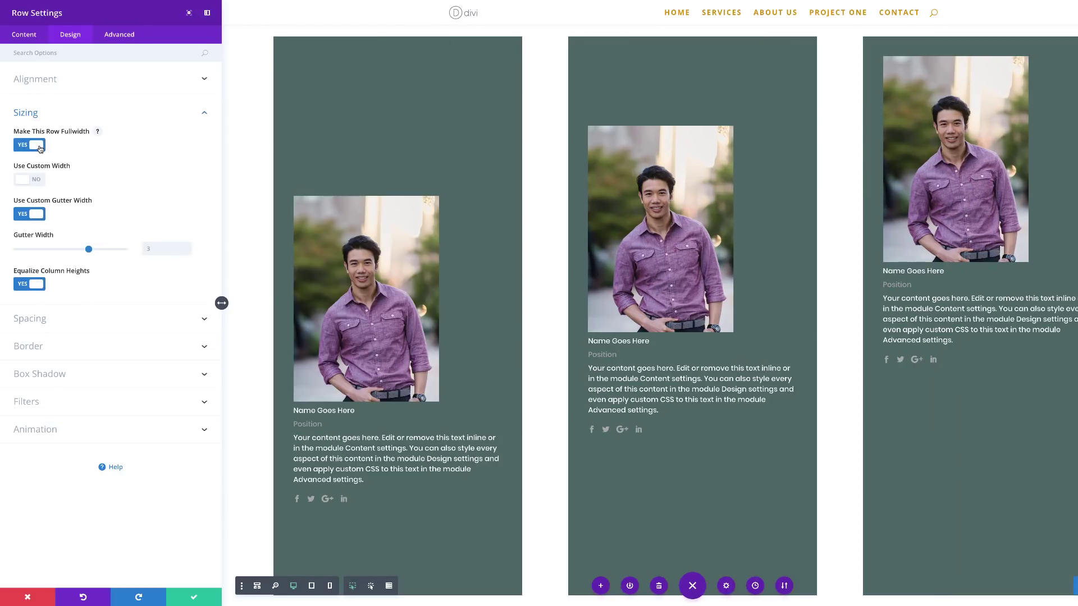
pyautogui.click(196, 598)
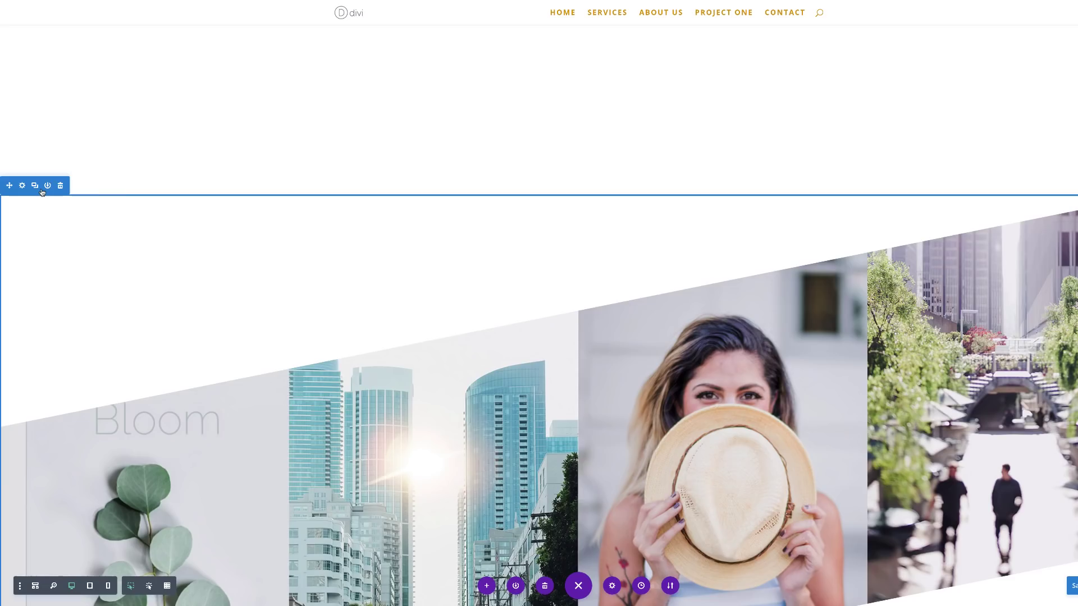
# Step: Copy the section styles of the slanted four-image section and paste them onto the section holding the three Person cards
pyautogui.rightClick(46, 187)
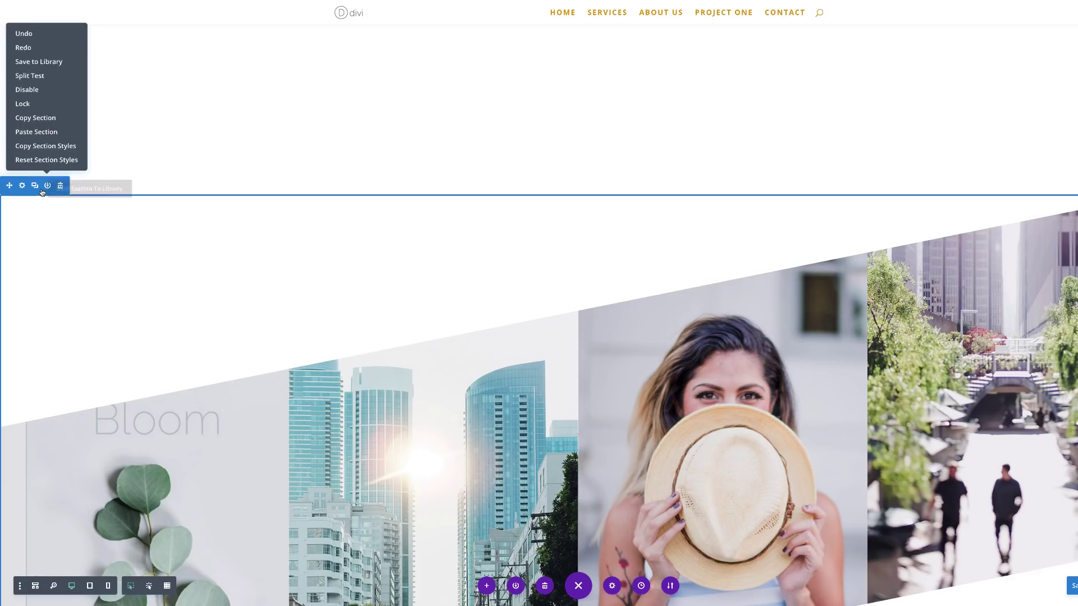
pyautogui.click(56, 146)
pyautogui.scroll(-10, 252, 370)
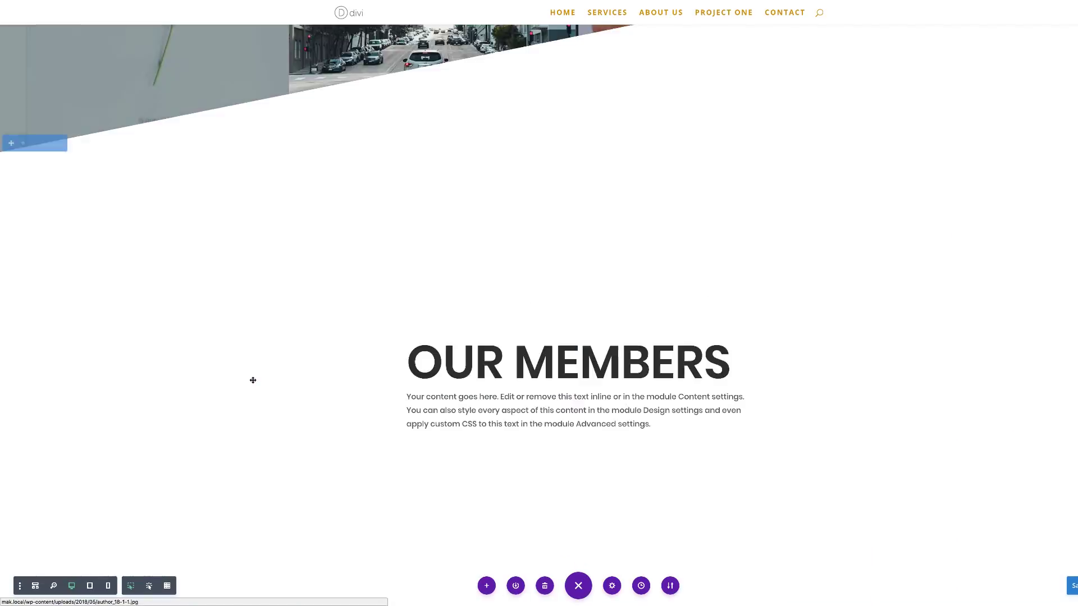
pyautogui.scroll(-10, 252, 380)
pyautogui.scroll(6, 253, 380)
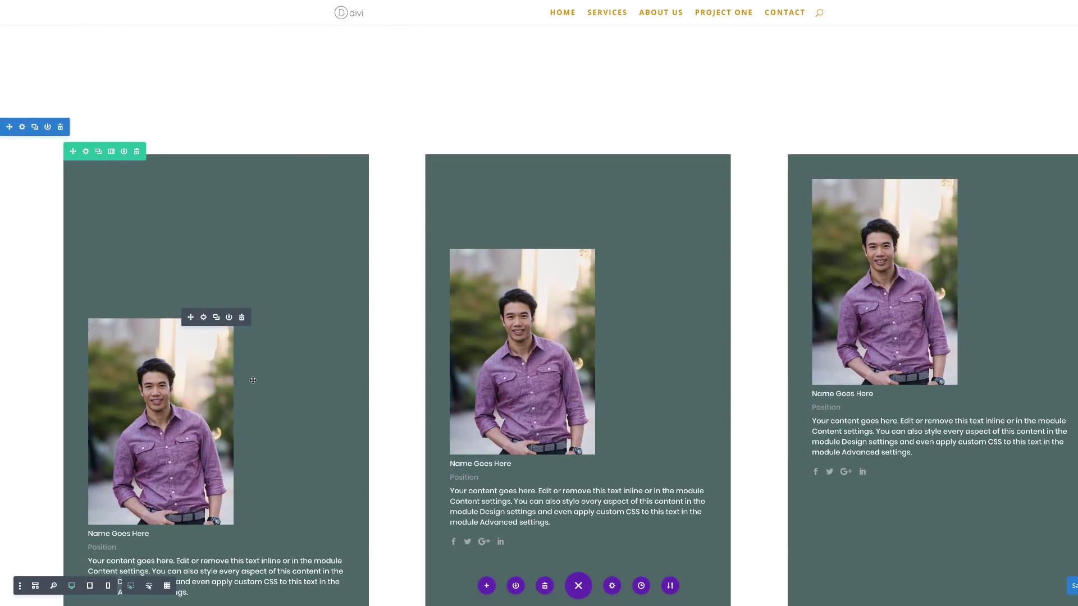
pyautogui.rightClick(28, 133)
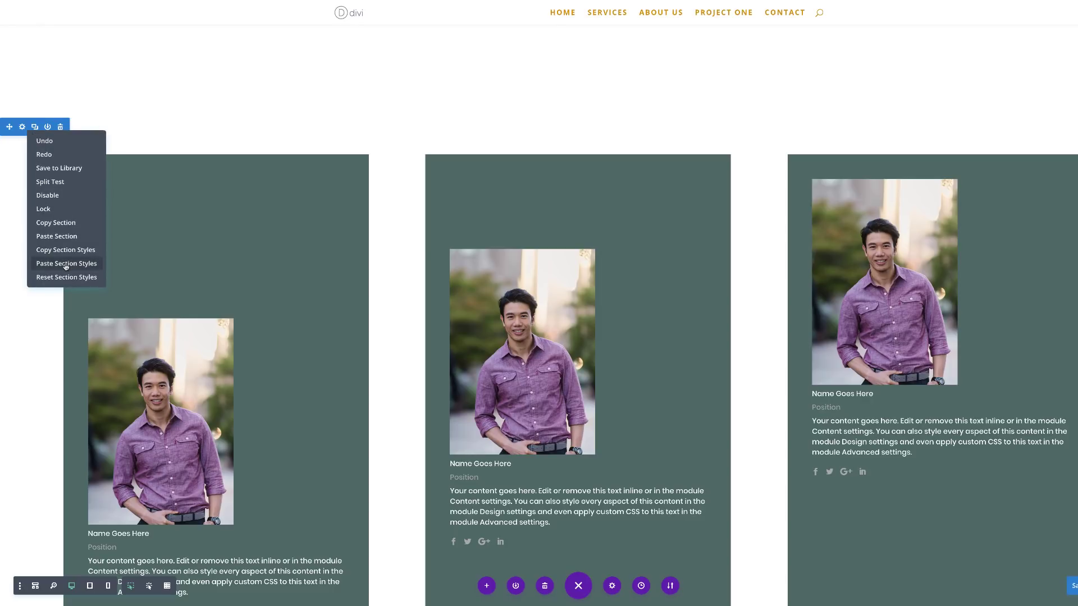
pyautogui.click(65, 264)
pyautogui.scroll(-2, 43, 153)
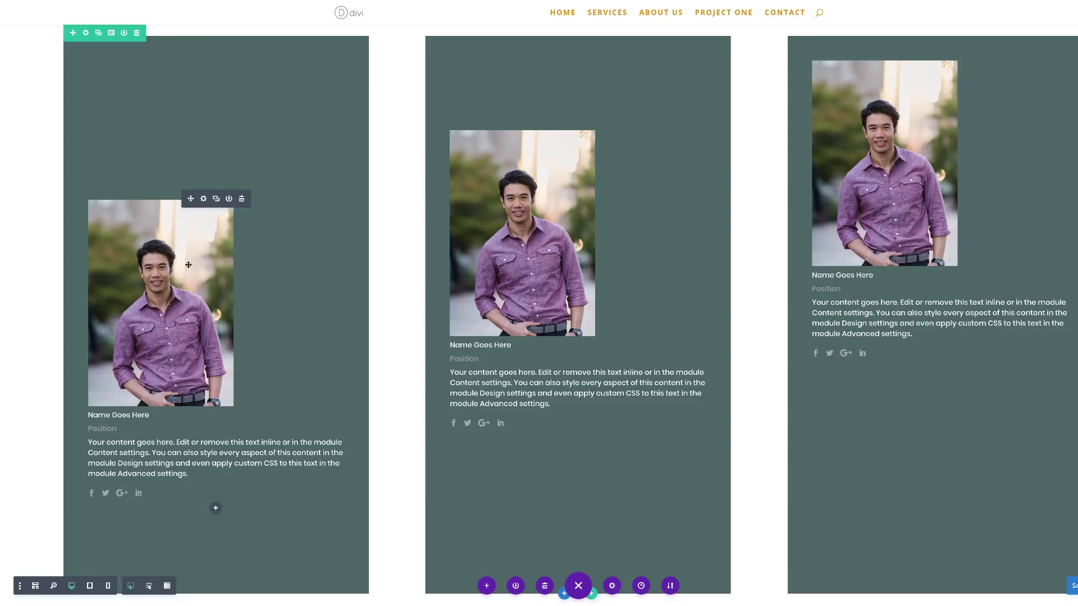
# Step: Remove the photo from the first column's Person module and save the module
pyautogui.click(205, 200)
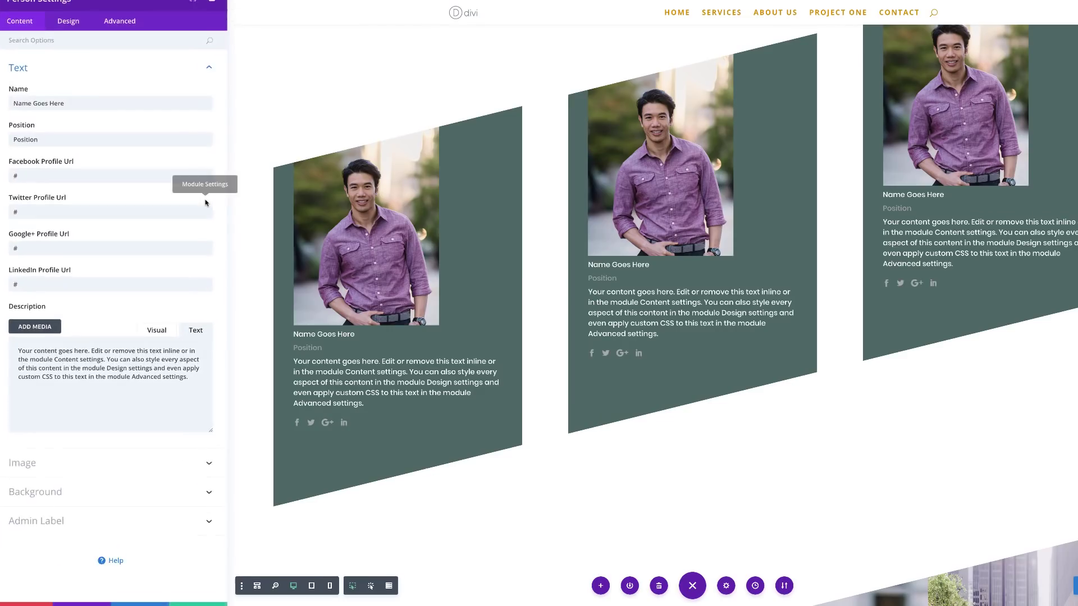
pyautogui.click(28, 454)
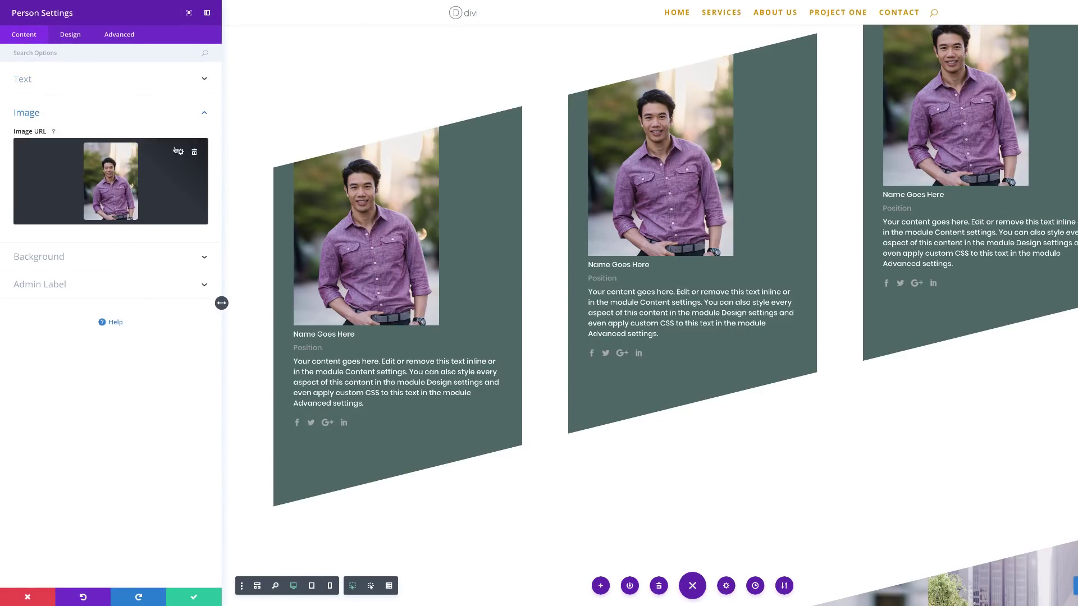
pyautogui.click(194, 153)
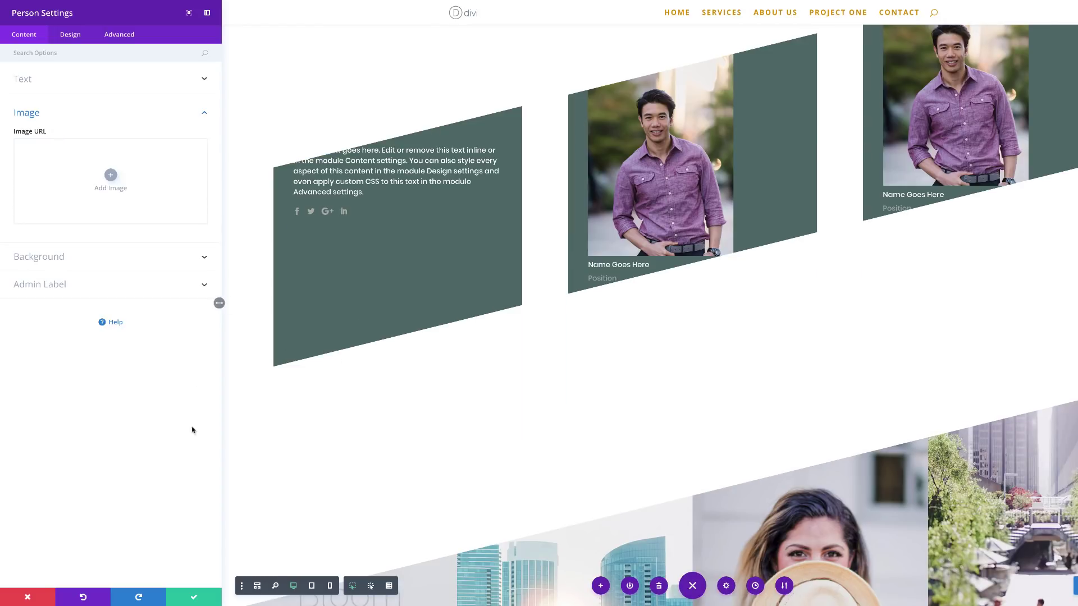
pyautogui.click(194, 598)
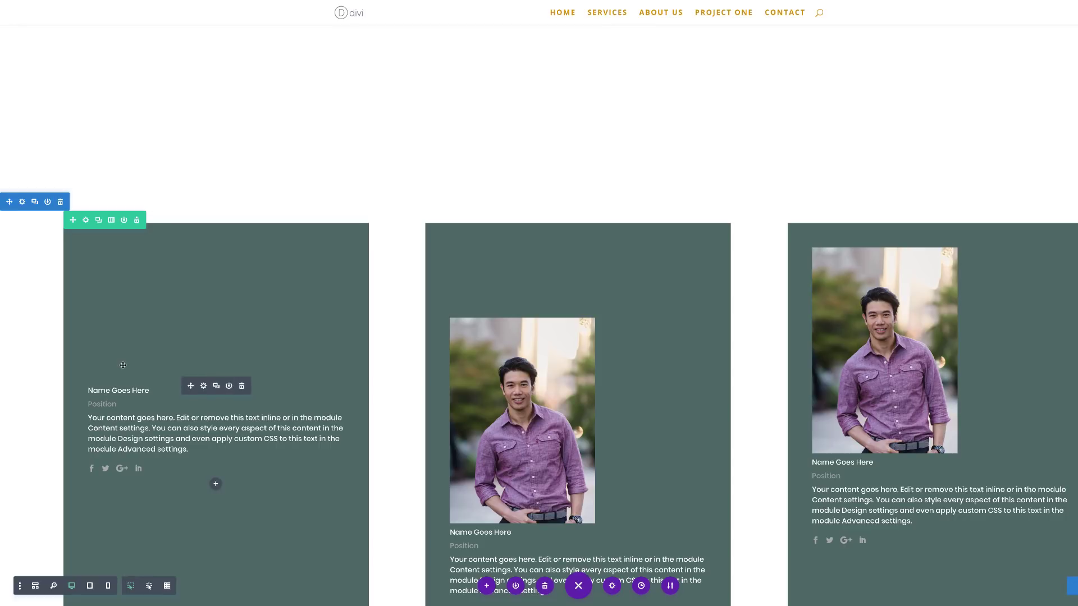
pyautogui.scroll(10, 192, 333)
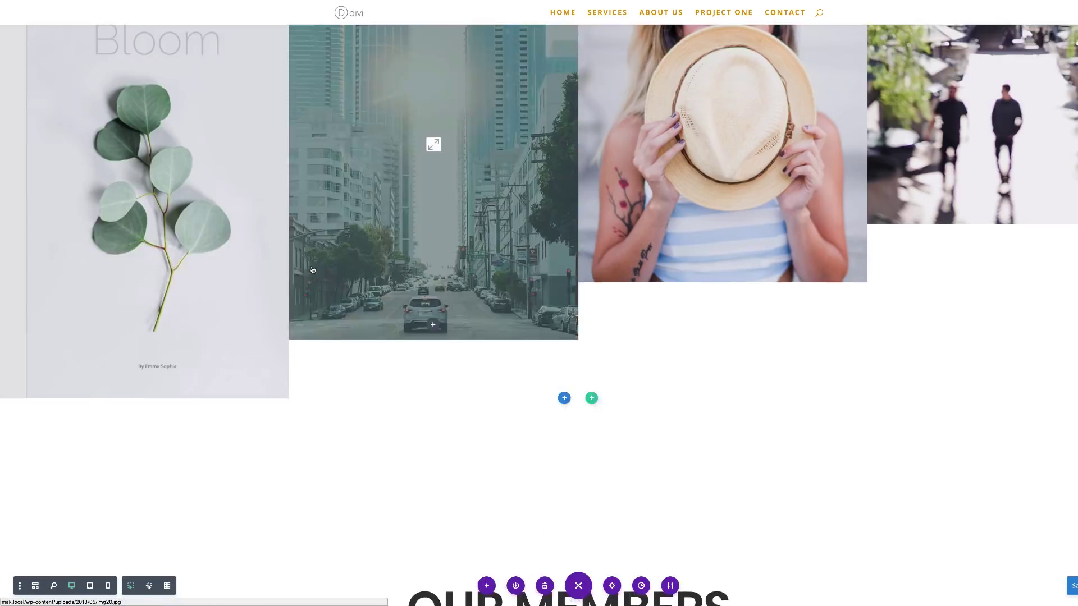
pyautogui.scroll(1, 313, 270)
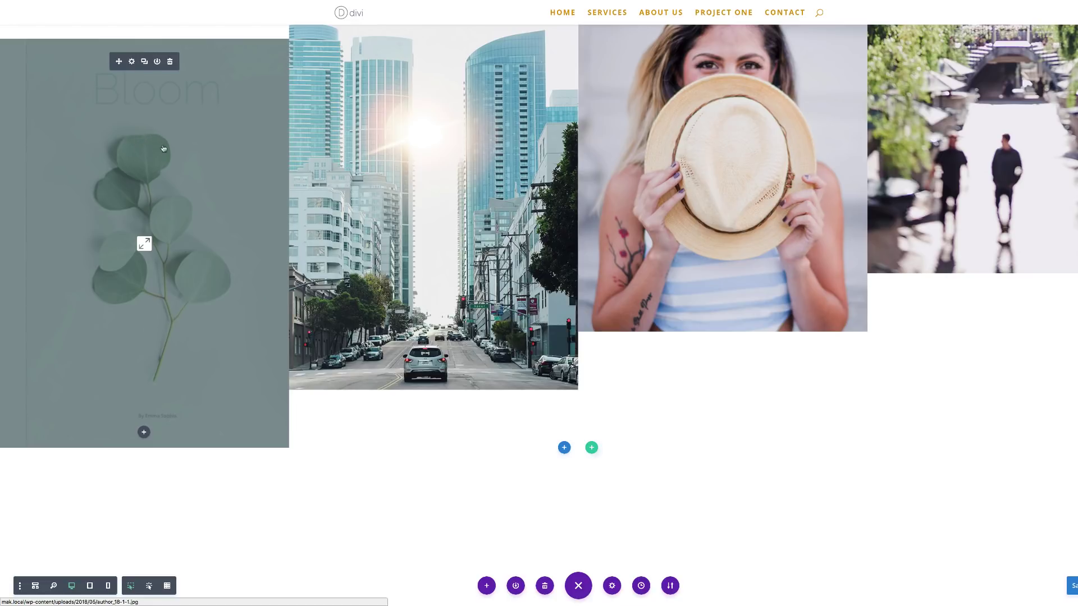
pyautogui.scroll(9, 235, 223)
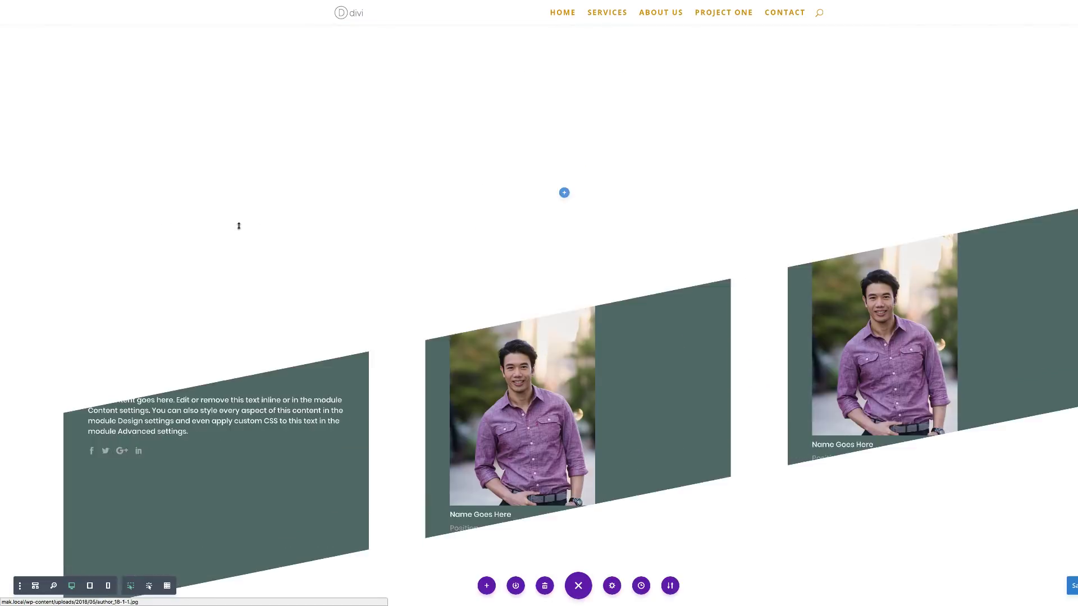
# Step: Replace the first column's Bloom picture with the library portrait of the man in the purple shirt and save the image module
pyautogui.scroll(1, 219, 216)
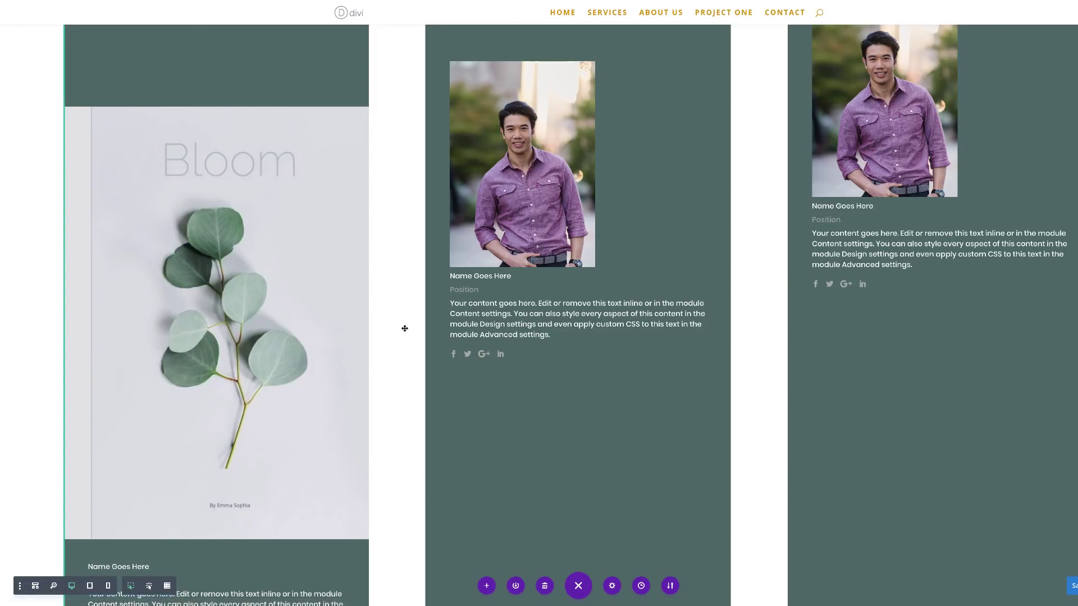
pyautogui.scroll(-1, 410, 330)
pyautogui.scroll(-2, 410, 329)
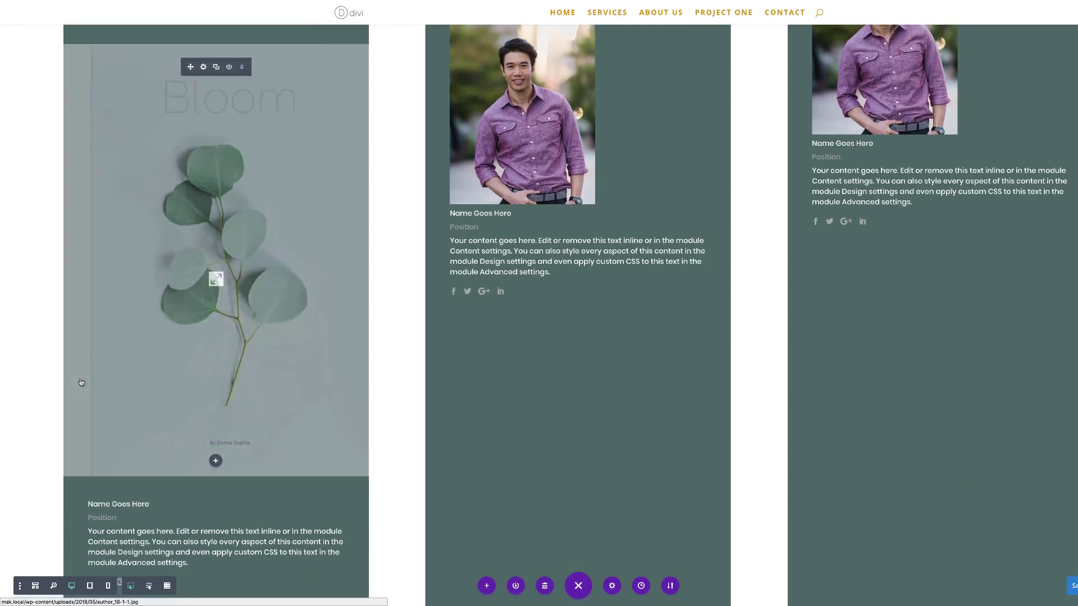
pyautogui.click(204, 67)
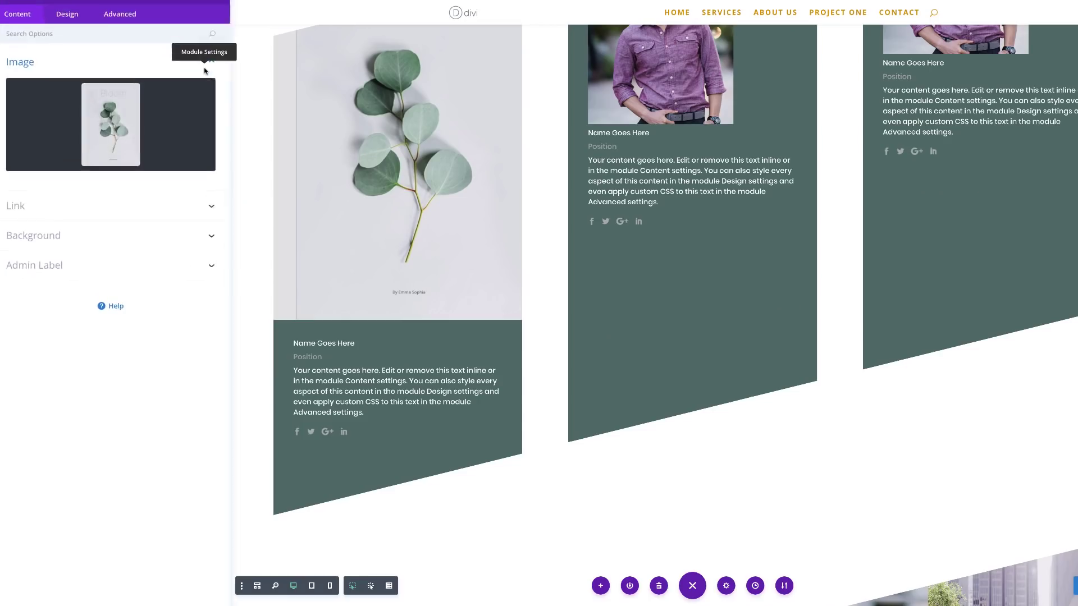
pyautogui.click(136, 142)
pyautogui.click(162, 103)
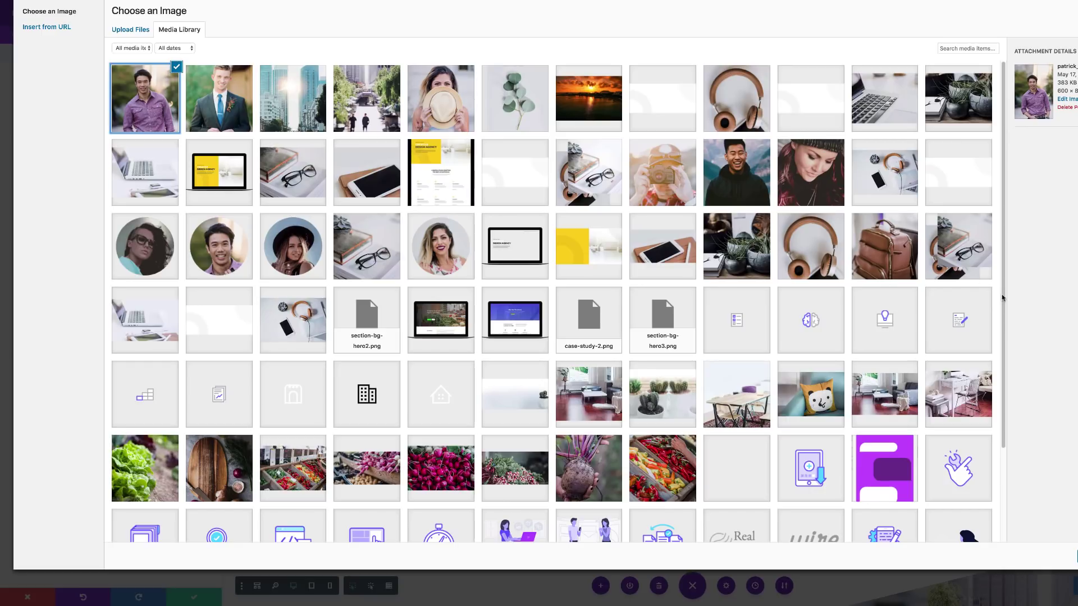
pyautogui.click(1077, 557)
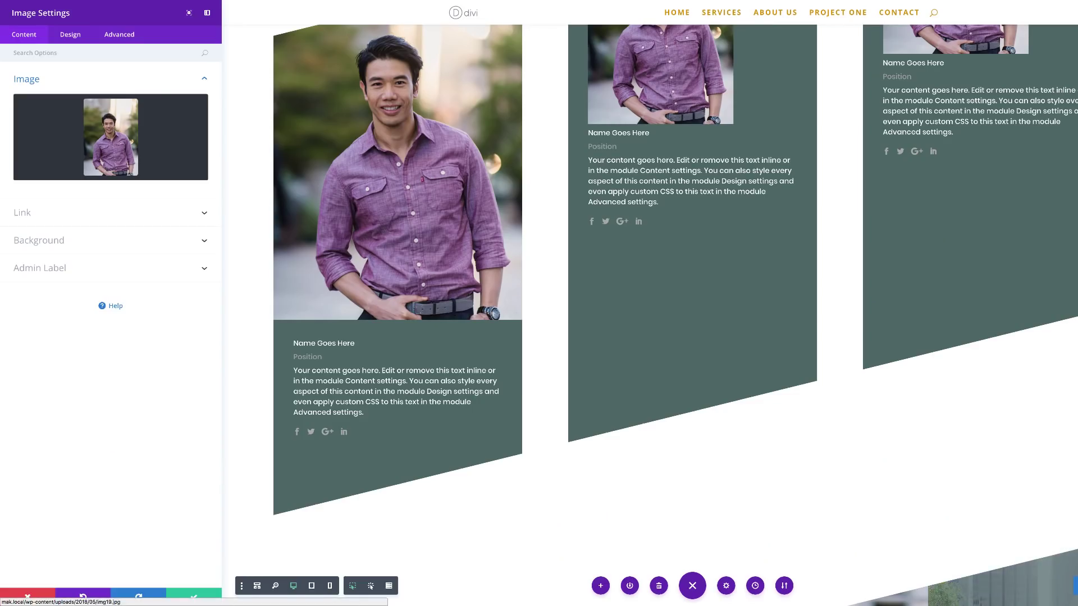
pyautogui.scroll(3, 615, 587)
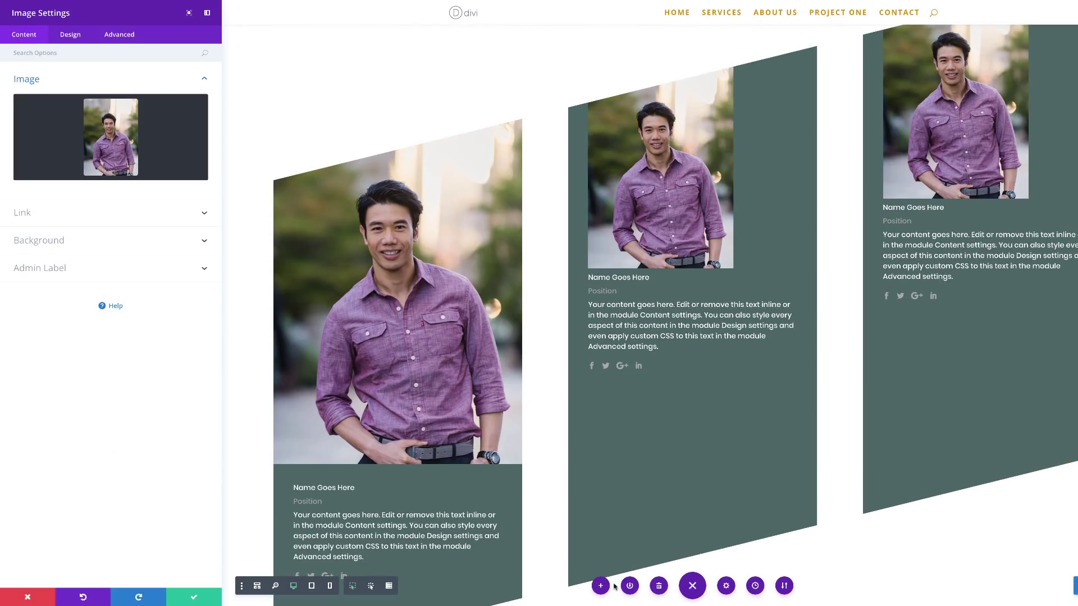
pyautogui.click(204, 597)
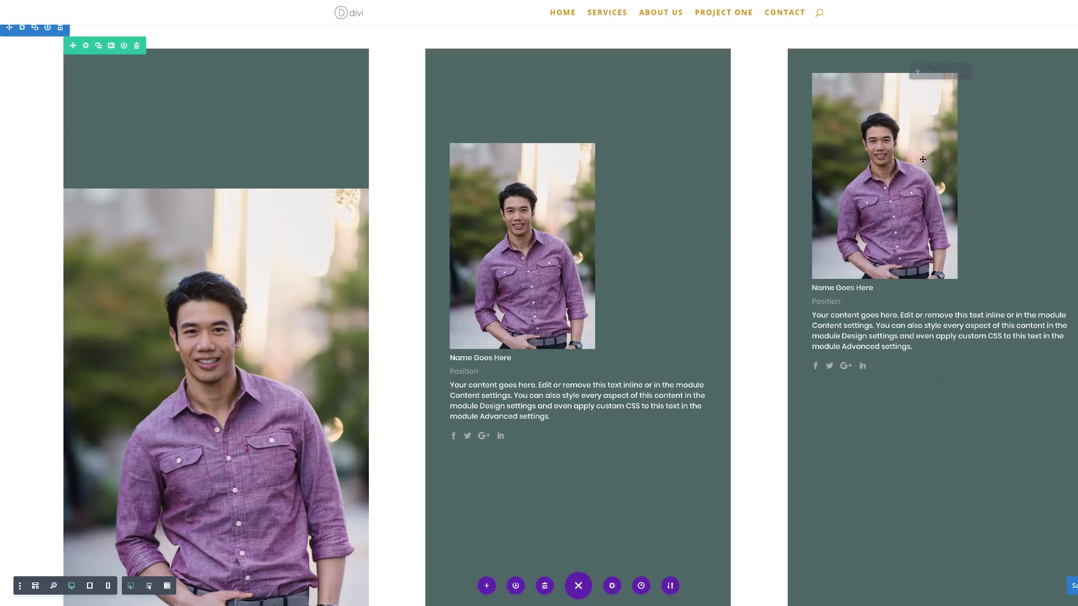
# Step: Copy the first column's portrait Image module and paste it below the Person modules in the second and third columns
pyautogui.hotkey('ctrl', 'c')
pyautogui.hotkey('ctrl', 'v')
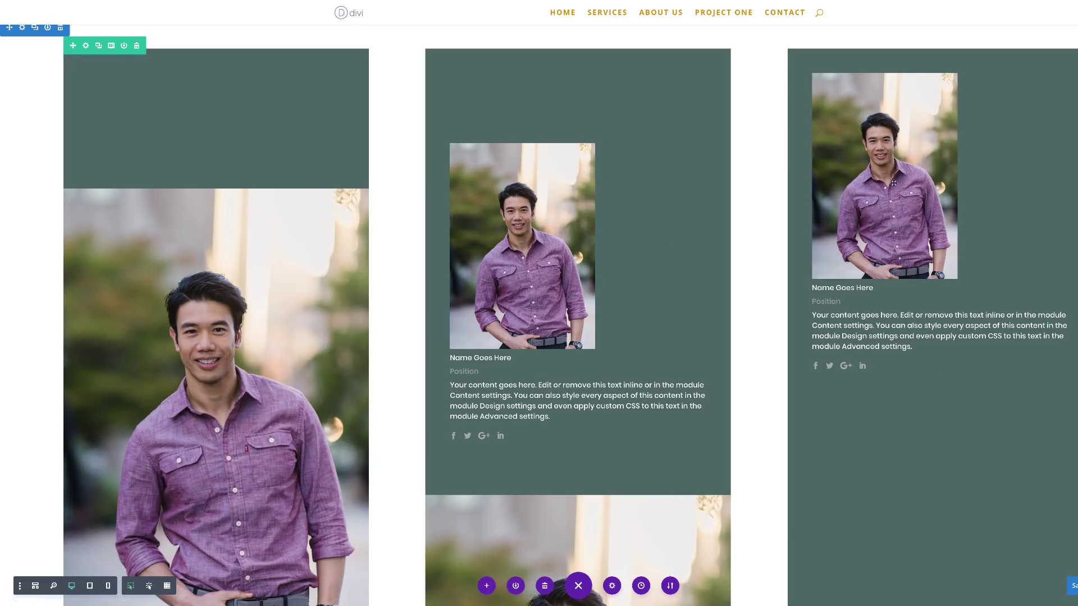
pyautogui.hotkey('ctrl', 'v')
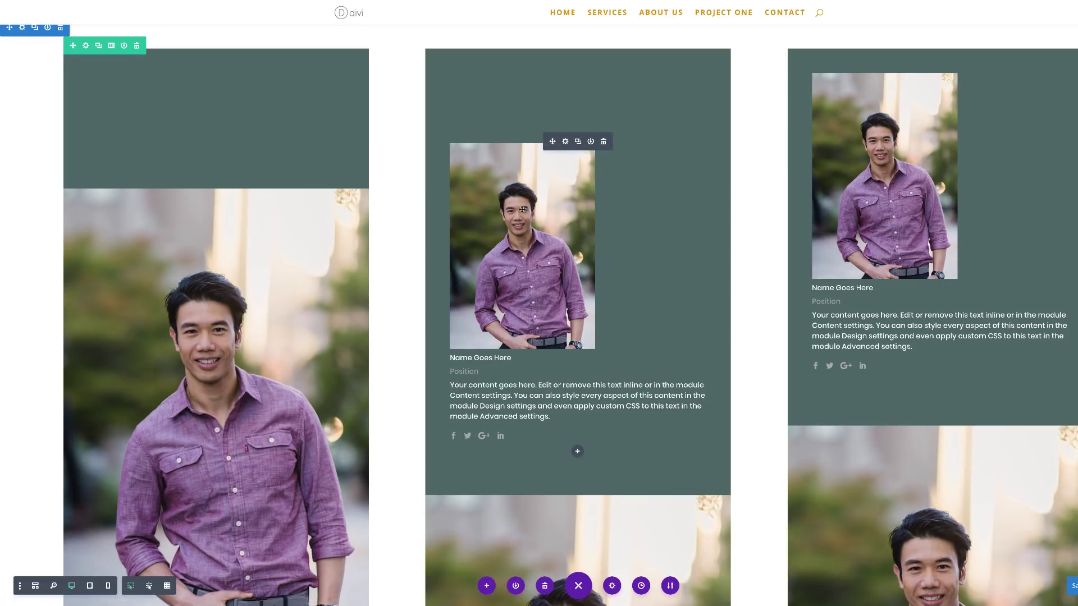
# Step: Remove the photo from the second column's Person module, save it, and place the portrait Image module above it
pyautogui.click(565, 142)
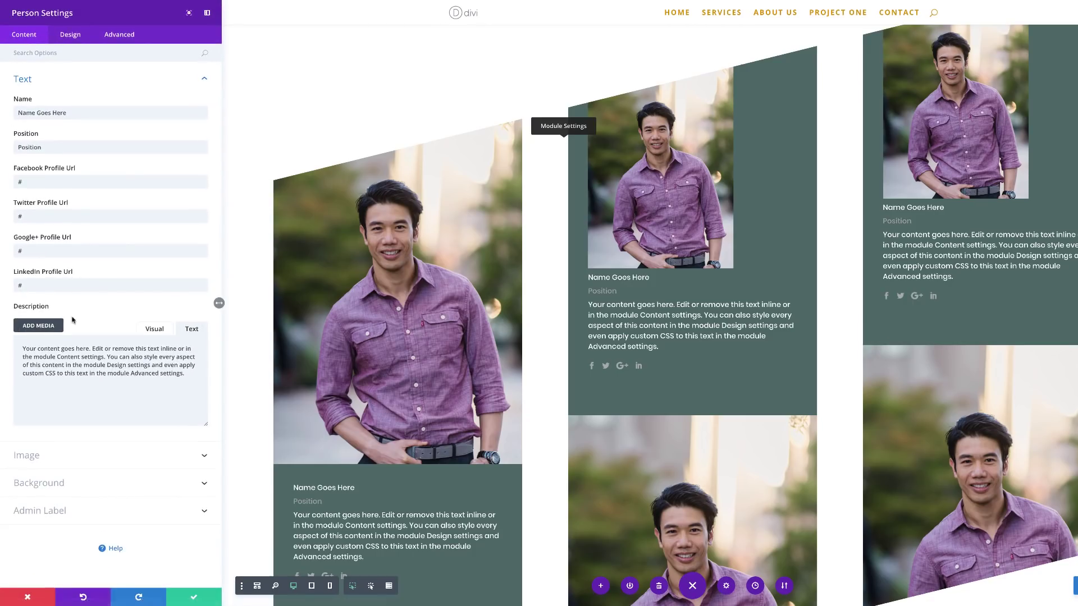
pyautogui.click(95, 460)
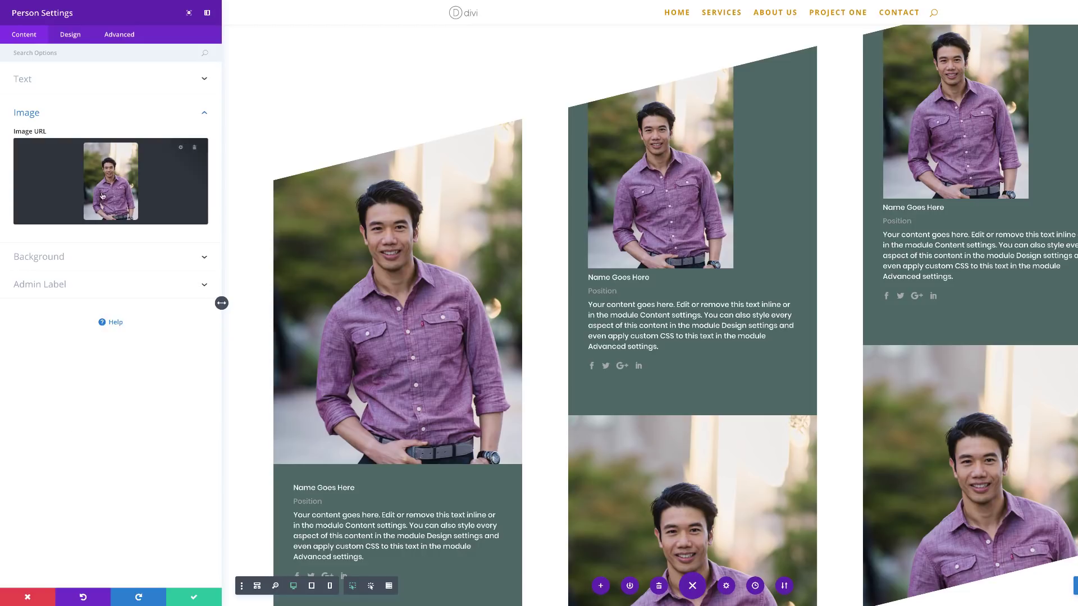
pyautogui.click(195, 154)
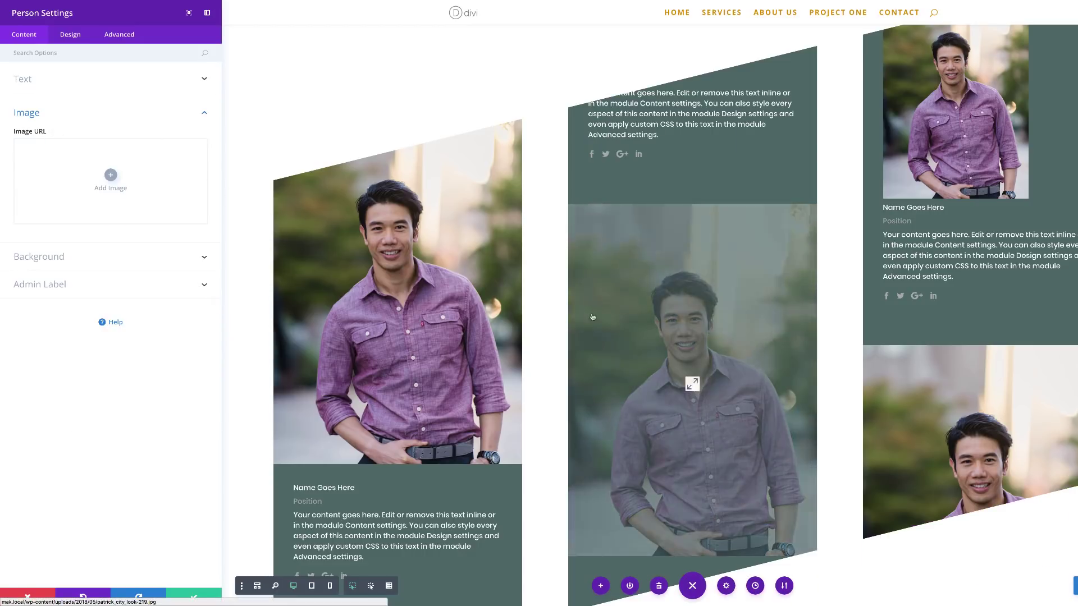
pyautogui.scroll(-4, 661, 455)
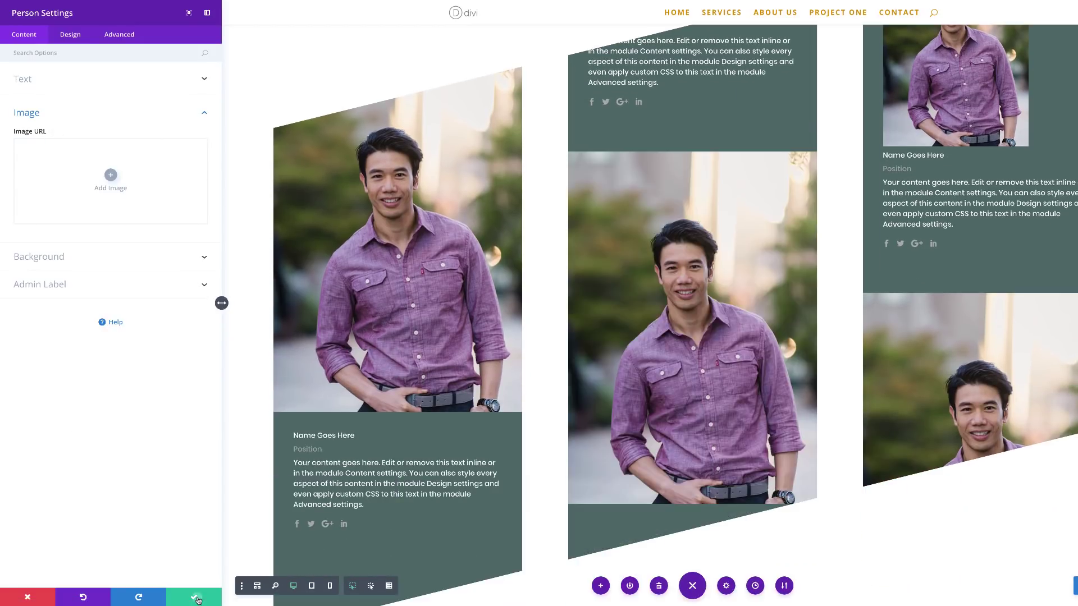
pyautogui.click(193, 596)
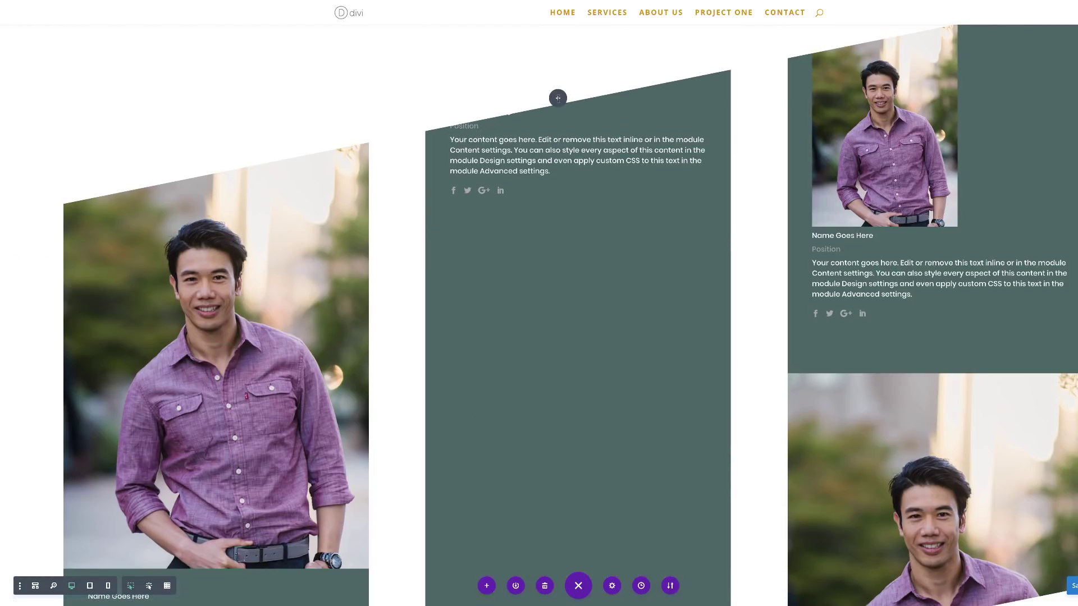
pyautogui.press('super+v')
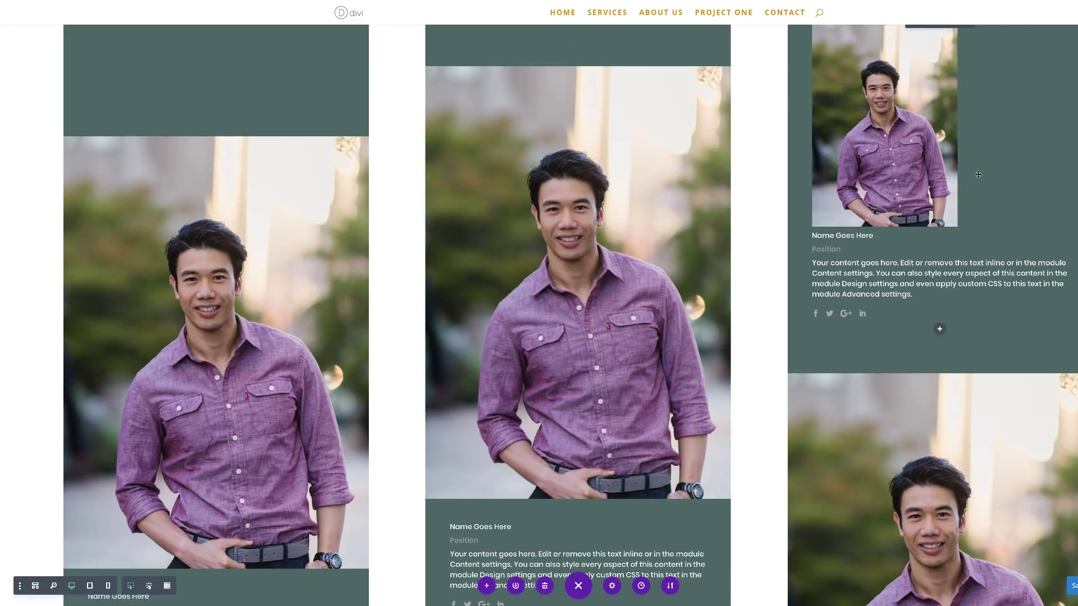
# Step: Remove the photo from the third column's Person module, save it, and place the portrait Image module above it
pyautogui.scroll(1, 976, 181)
pyautogui.click(927, 81)
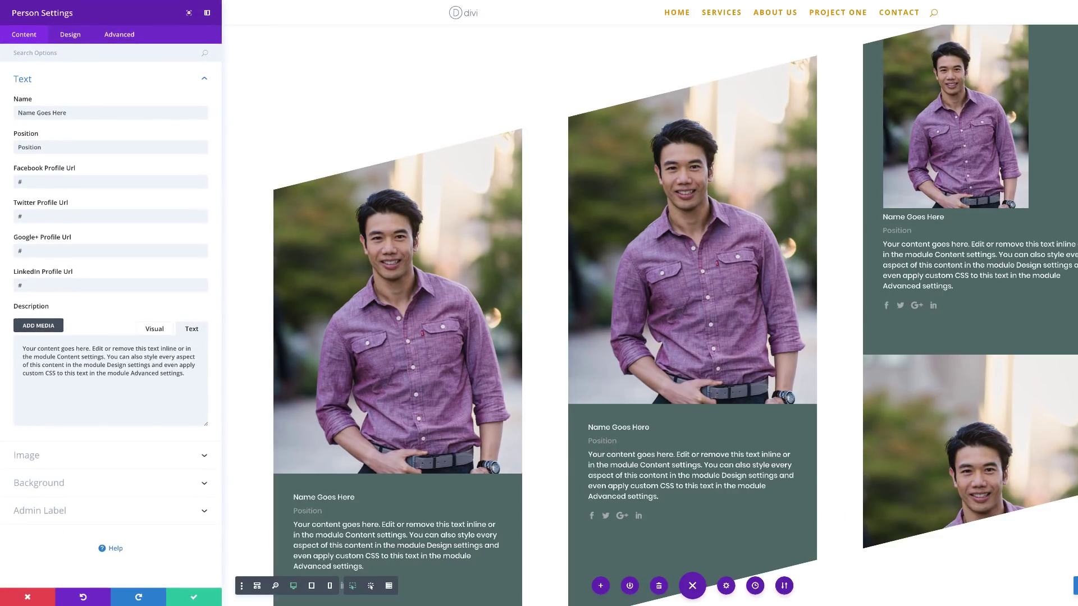
pyautogui.click(78, 456)
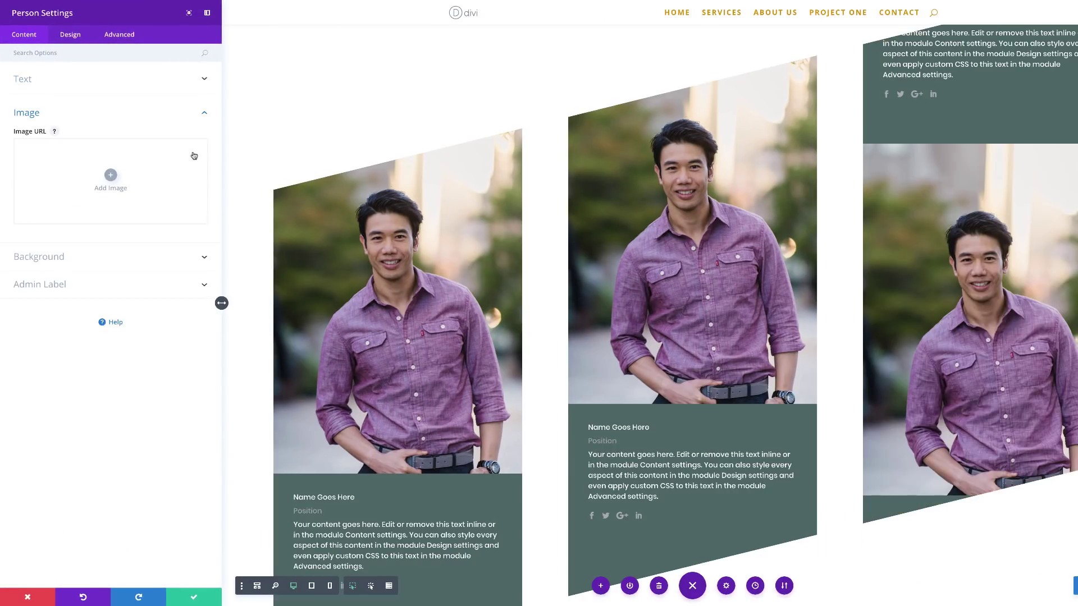
pyautogui.click(185, 598)
pyautogui.scroll(-2, 578, 280)
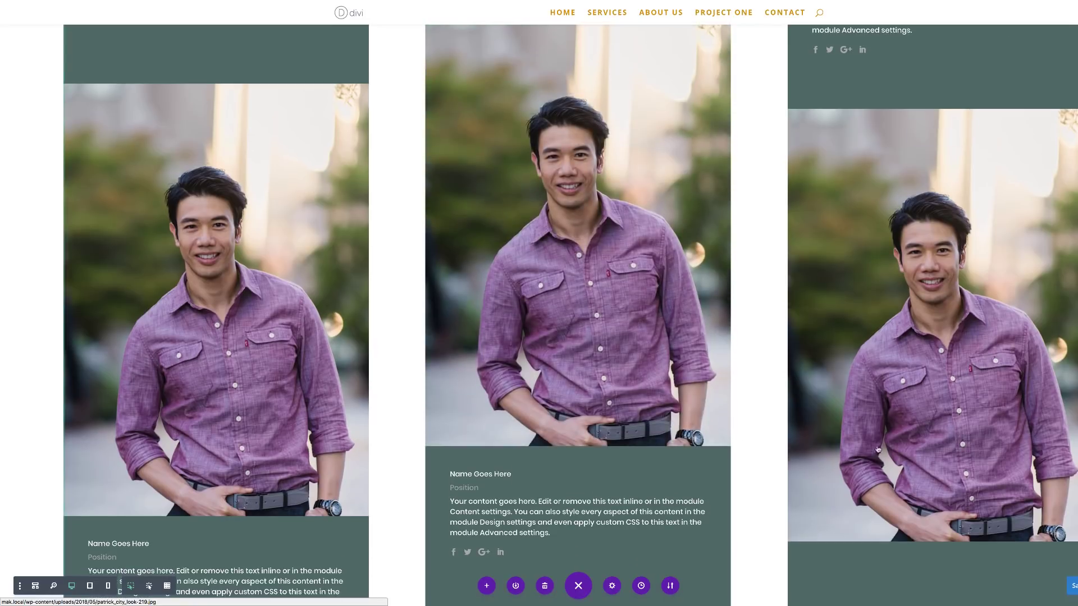
pyautogui.scroll(2, 833, 457)
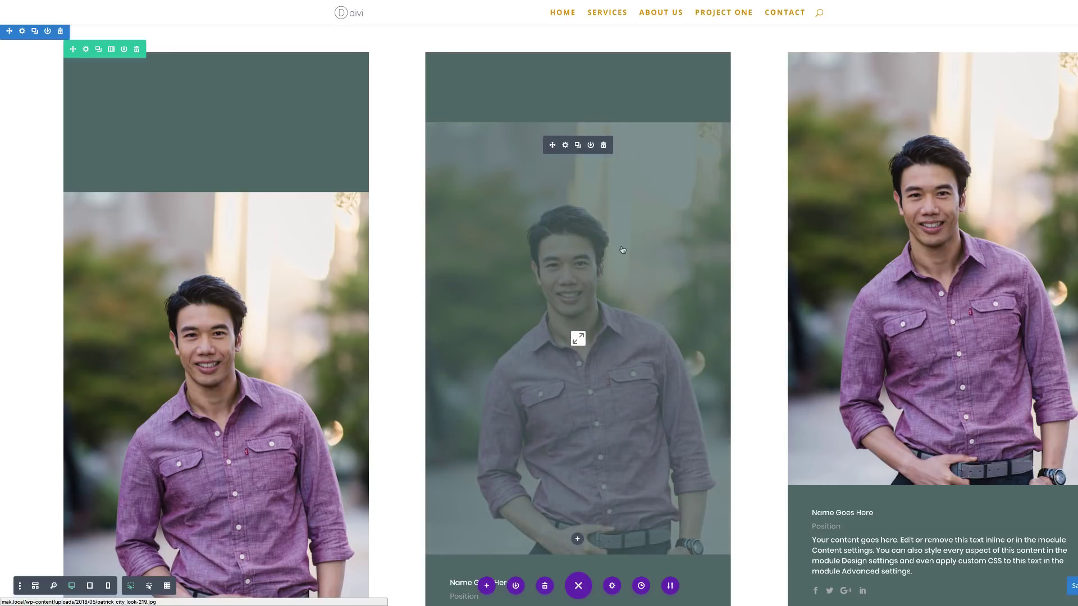
# Step: Replace the second column's image with classic-wedding-red-green-blue_groom000061960005.jpg from the media library and save the module
pyautogui.scroll(1, 655, 303)
pyautogui.click(565, 198)
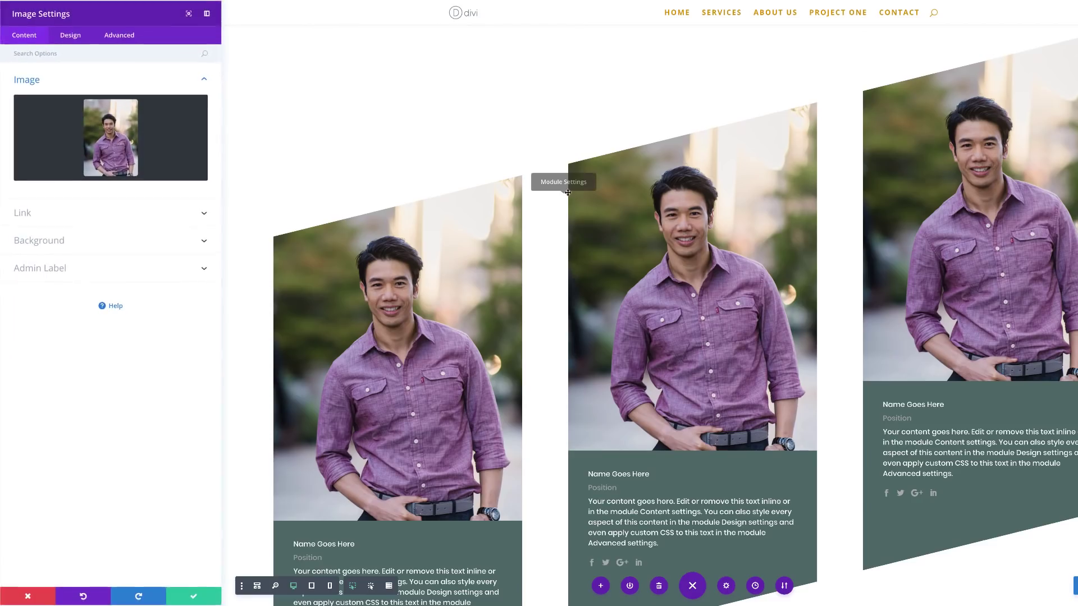
pyautogui.click(136, 117)
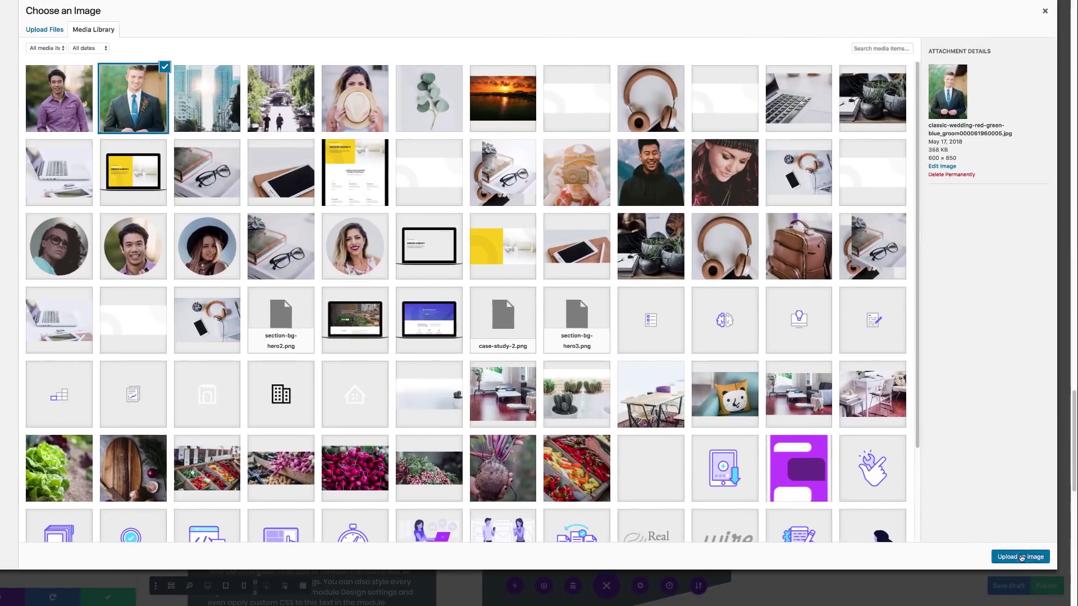
pyautogui.click(1021, 557)
pyautogui.click(150, 596)
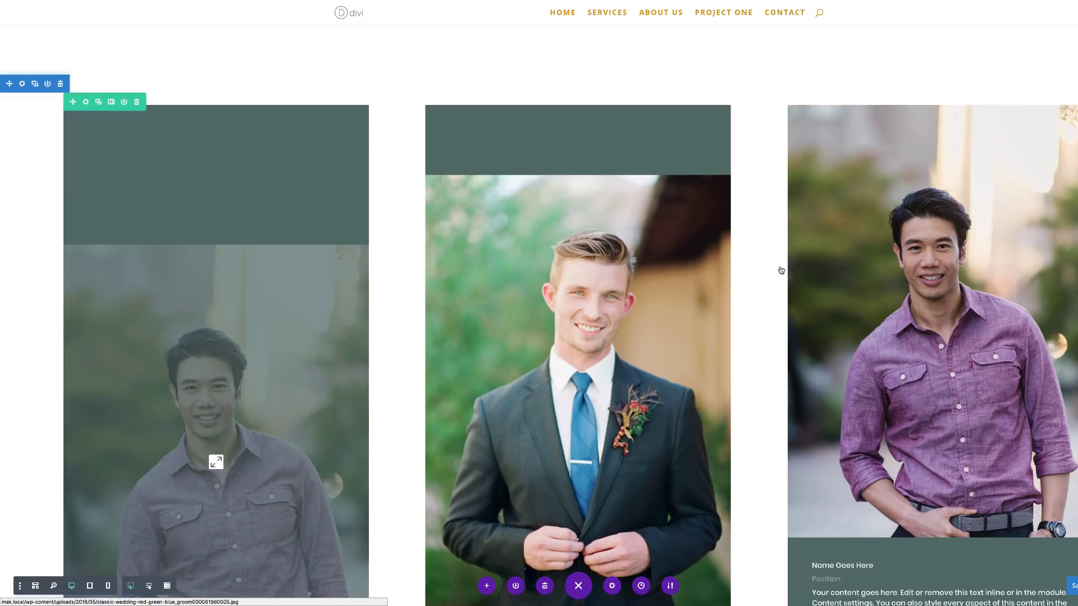
# Step: Replace the third column's image with fashion-12.jpg from the media library and save the module
pyautogui.click(928, 129)
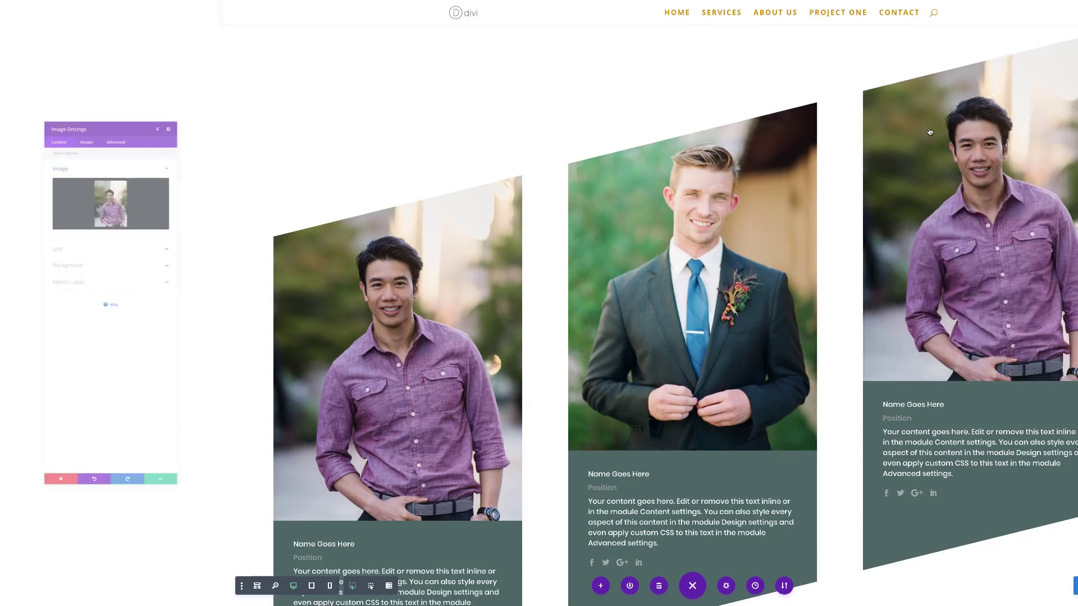
pyautogui.click(196, 110)
pyautogui.click(110, 131)
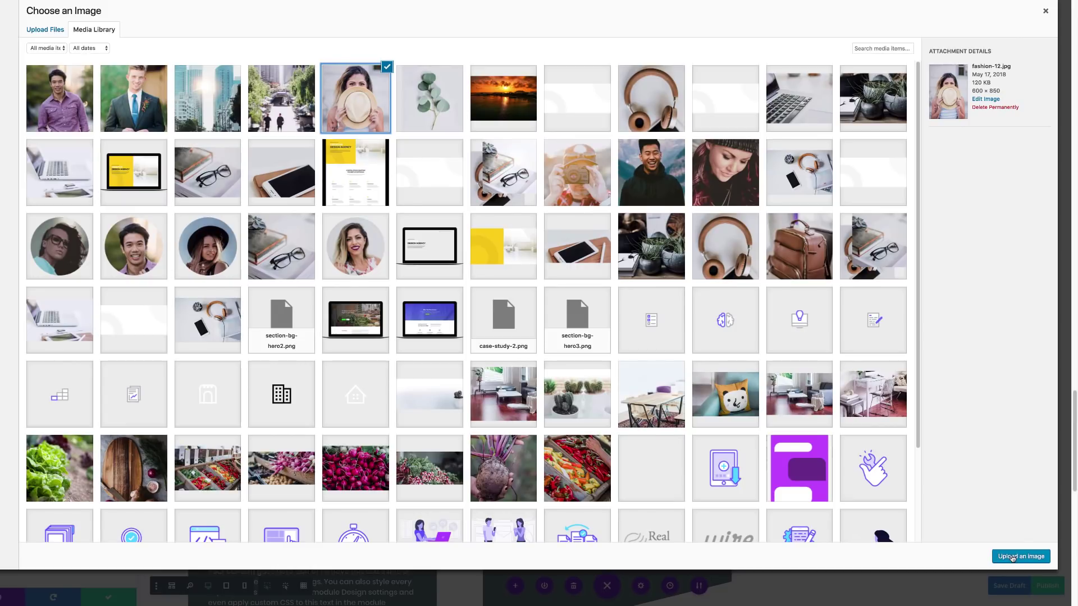
pyautogui.click(1012, 557)
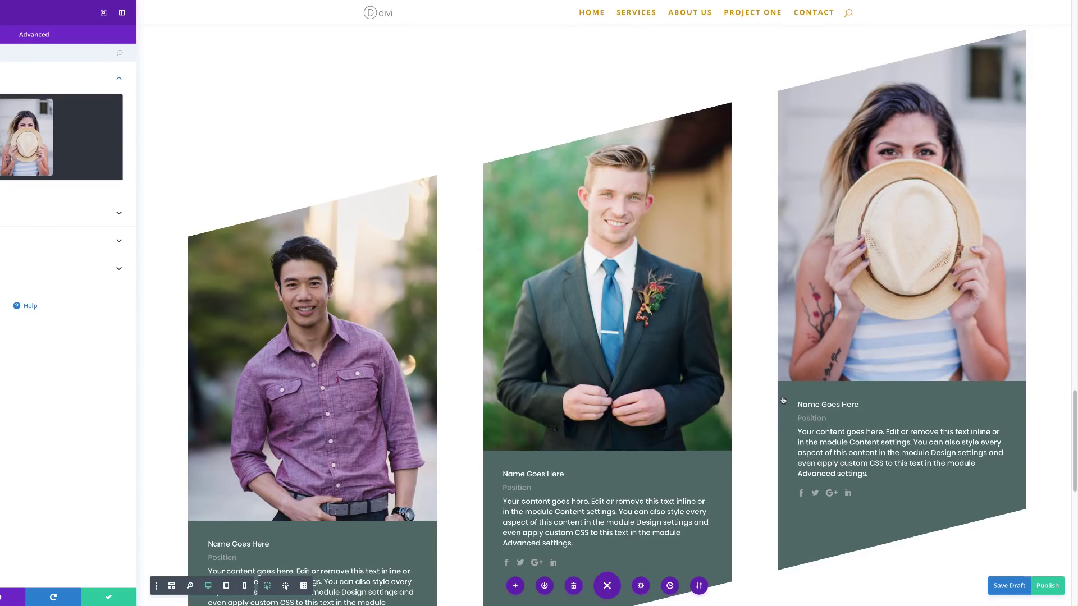
pyautogui.click(110, 599)
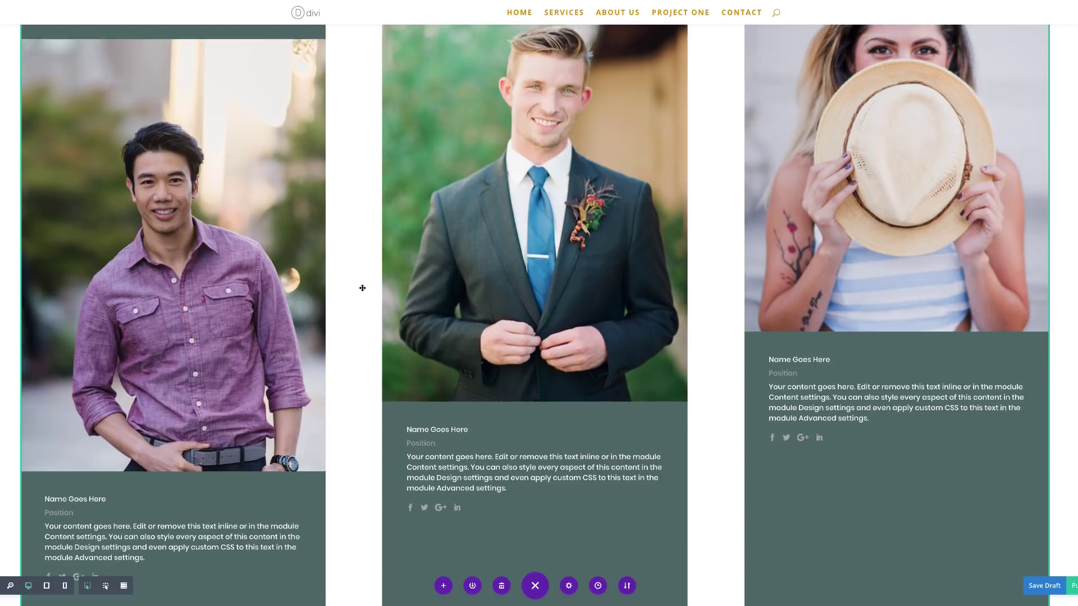
# Step: Copy the Our Members heading section and paste it below the slanted person cards at the end of the page
pyautogui.scroll(8, 362, 288)
pyautogui.scroll(6, 362, 288)
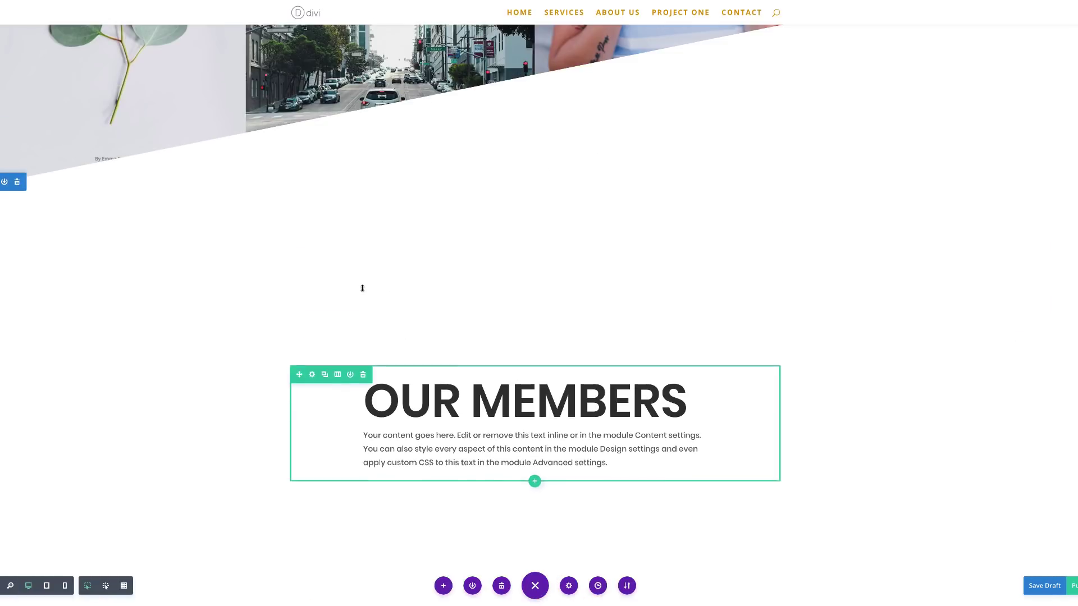
pyautogui.scroll(5, 353, 256)
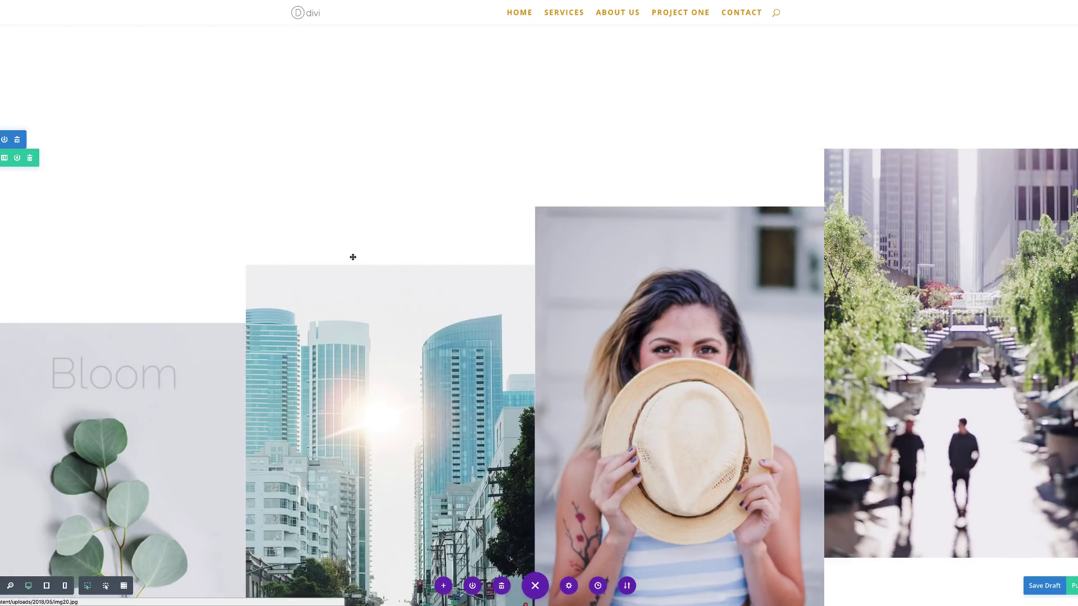
pyautogui.scroll(5, 353, 256)
pyautogui.scroll(-10, 352, 259)
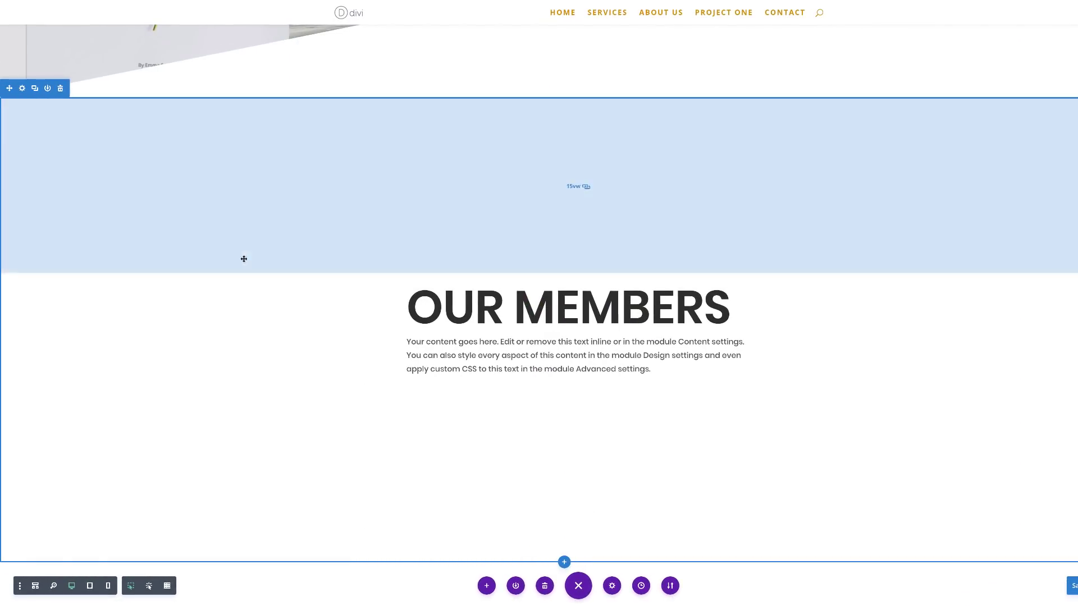
pyautogui.scroll(-3, 247, 264)
pyautogui.scroll(-5, 311, 298)
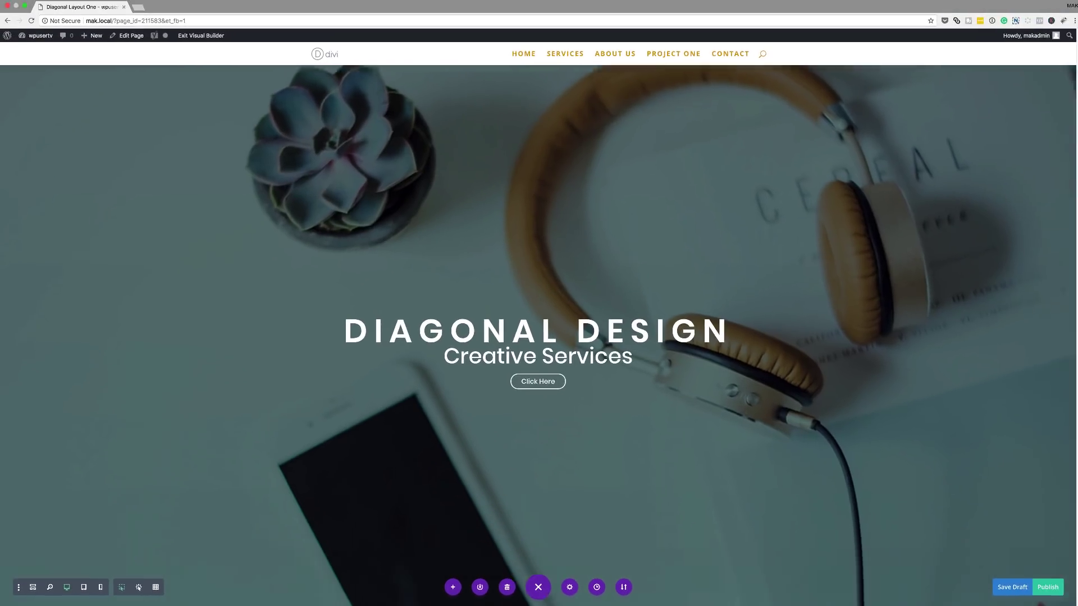
pyautogui.scroll(-6, 1076, 135)
pyautogui.moveTo(1077, 135); pyautogui.dragTo(1069, 531)
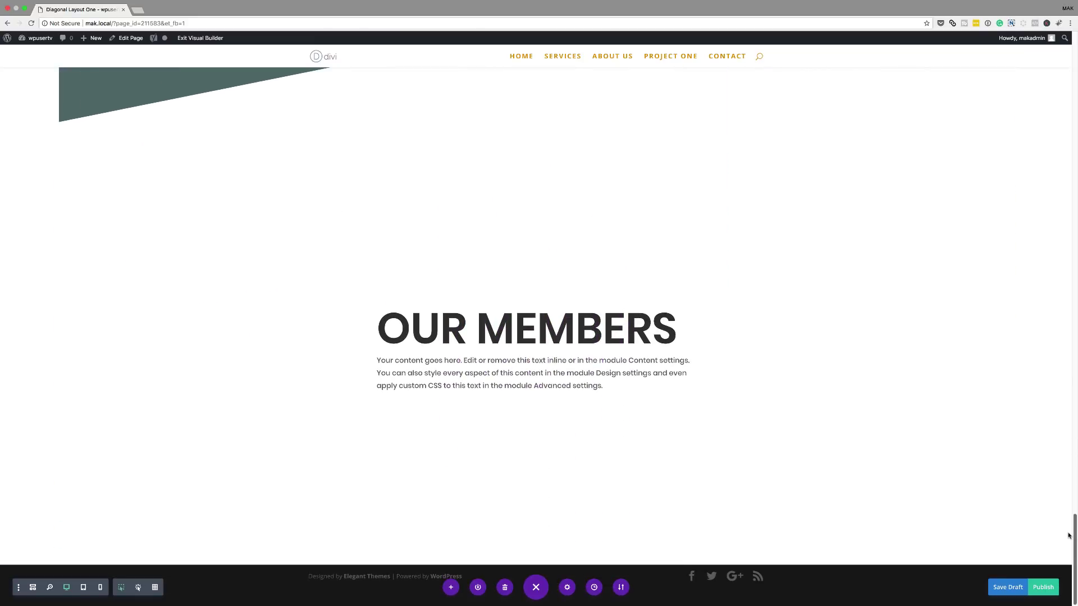